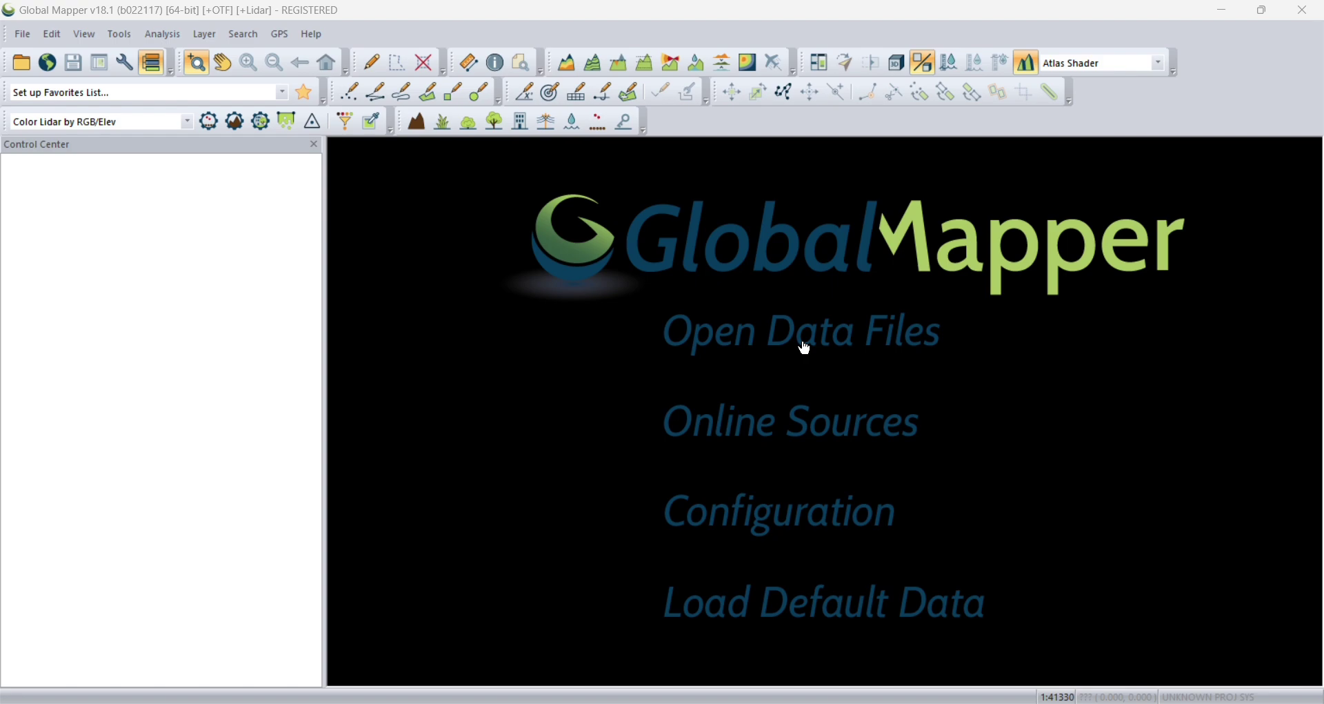
- Drag network.dxf from the folder A window onto Global Mapper to load it
mouse_move(717, 697)
left_click(793, 646)
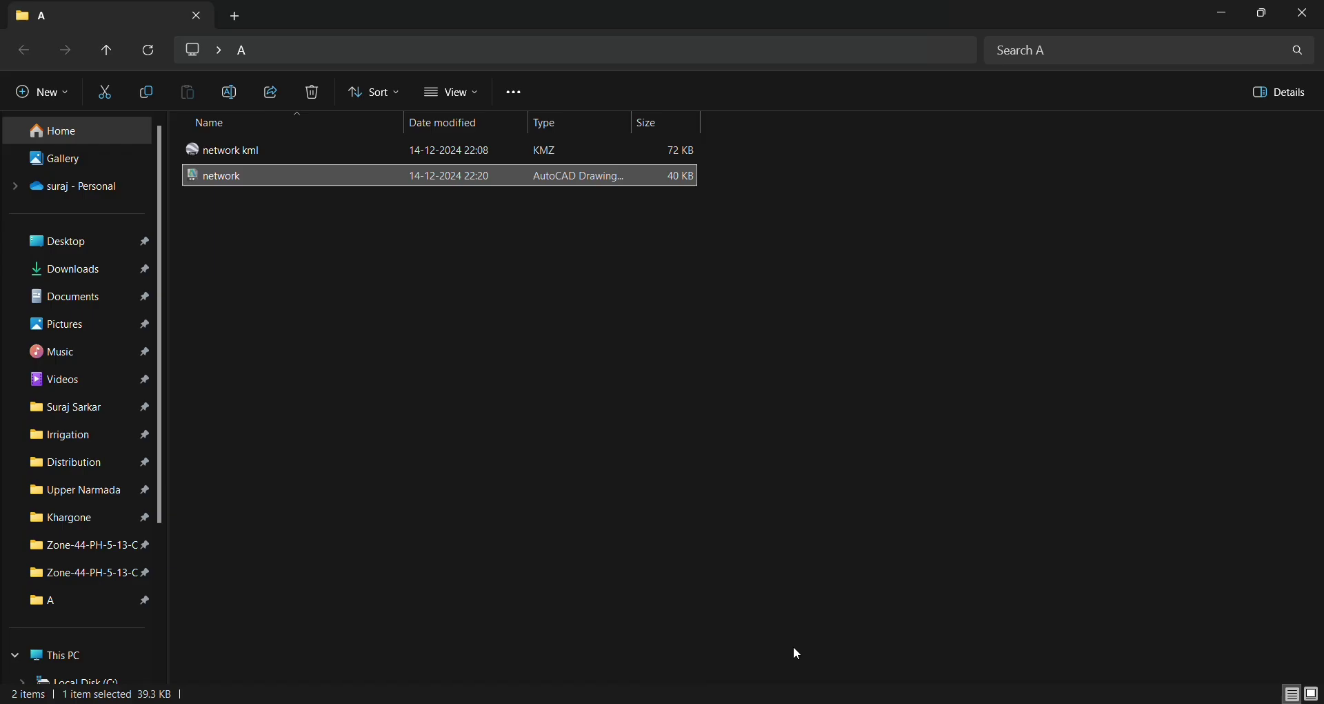
left_click_drag(221, 187, 745, 413)
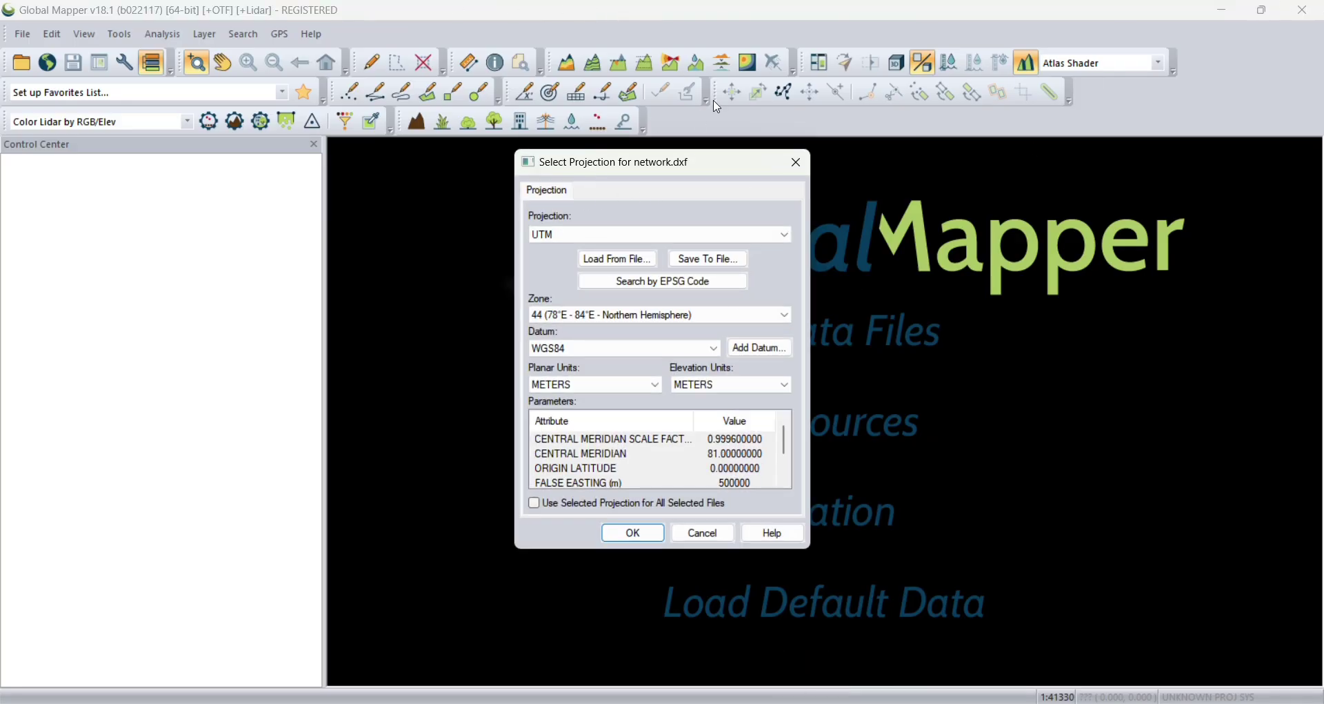
- Load network.dxf with UTM projection, zone 44 (78°E - 84°E), WGS84 datum
left_click_drag(670, 174, 679, 208)
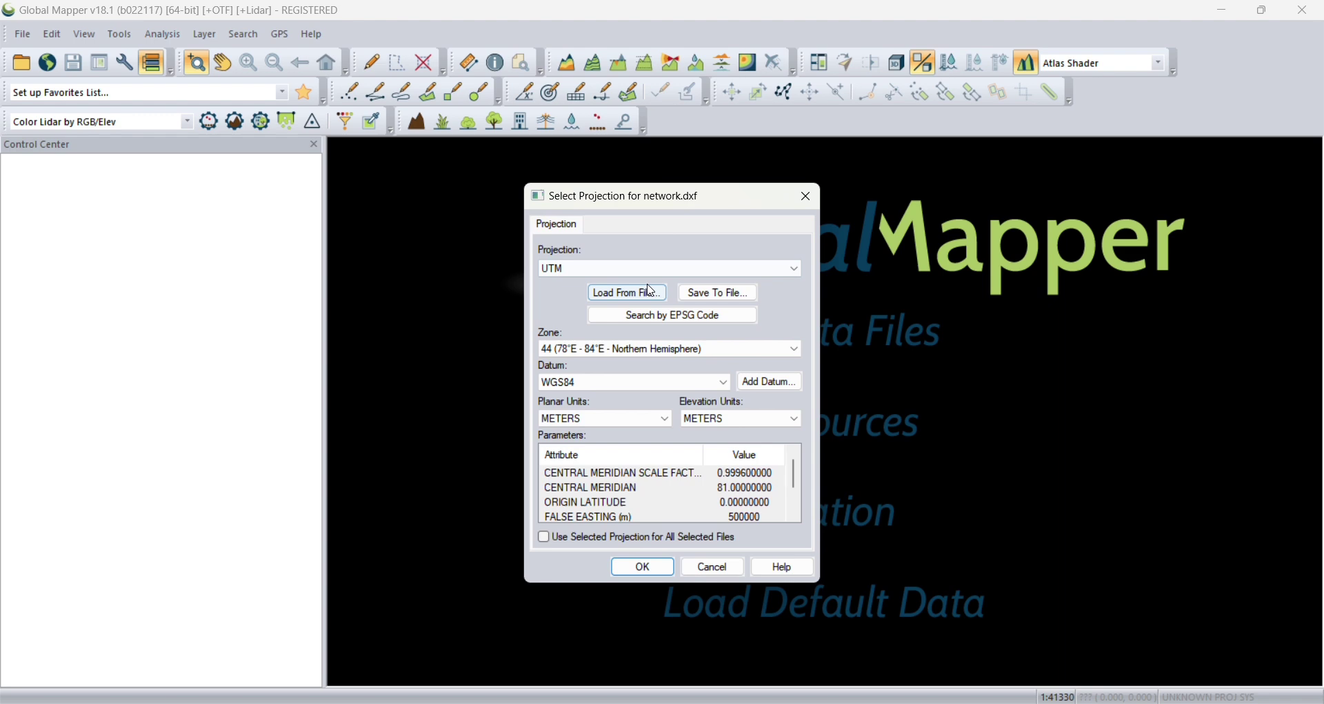
left_click(677, 273)
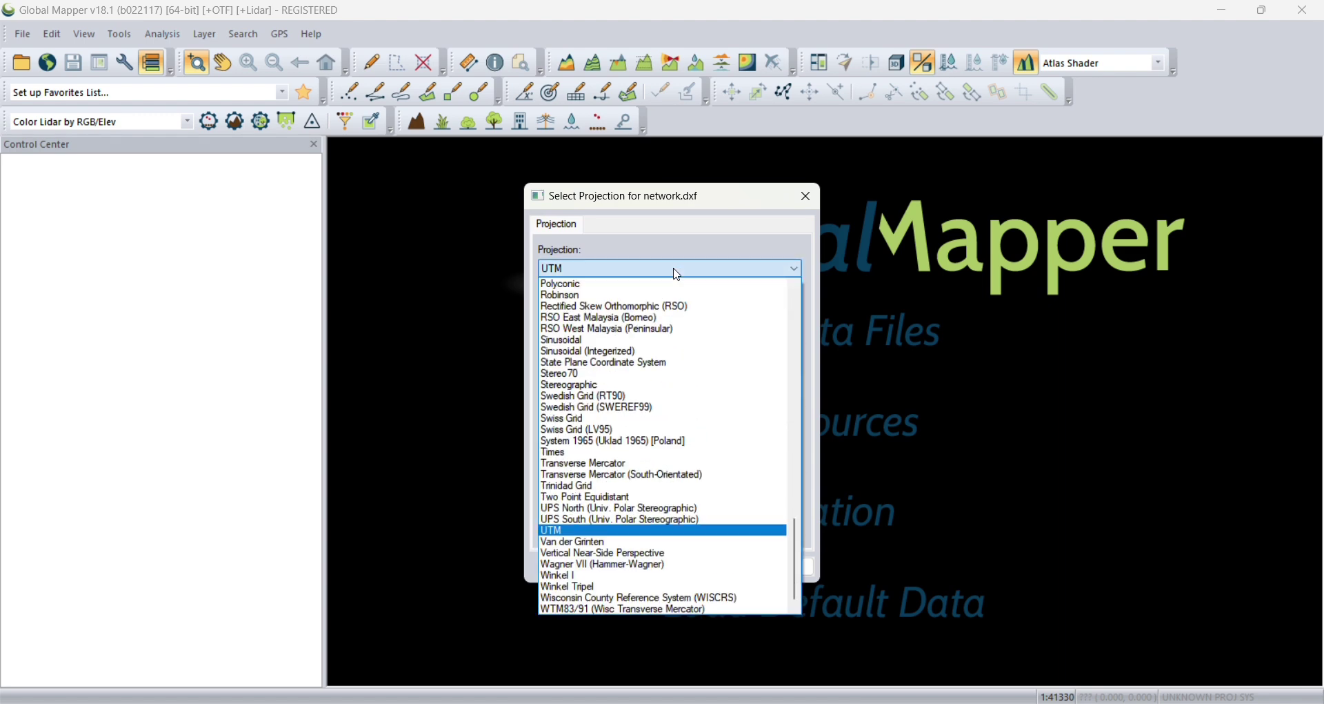
left_click(600, 533)
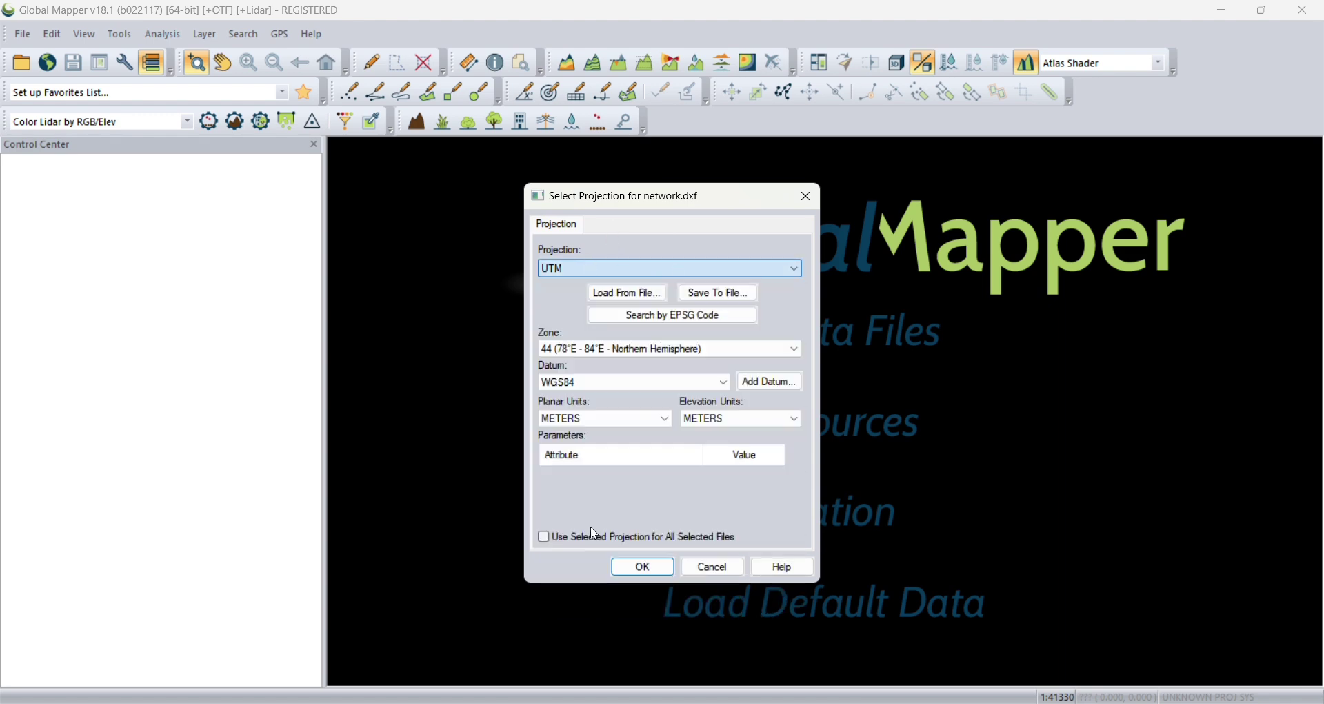
left_click(669, 348)
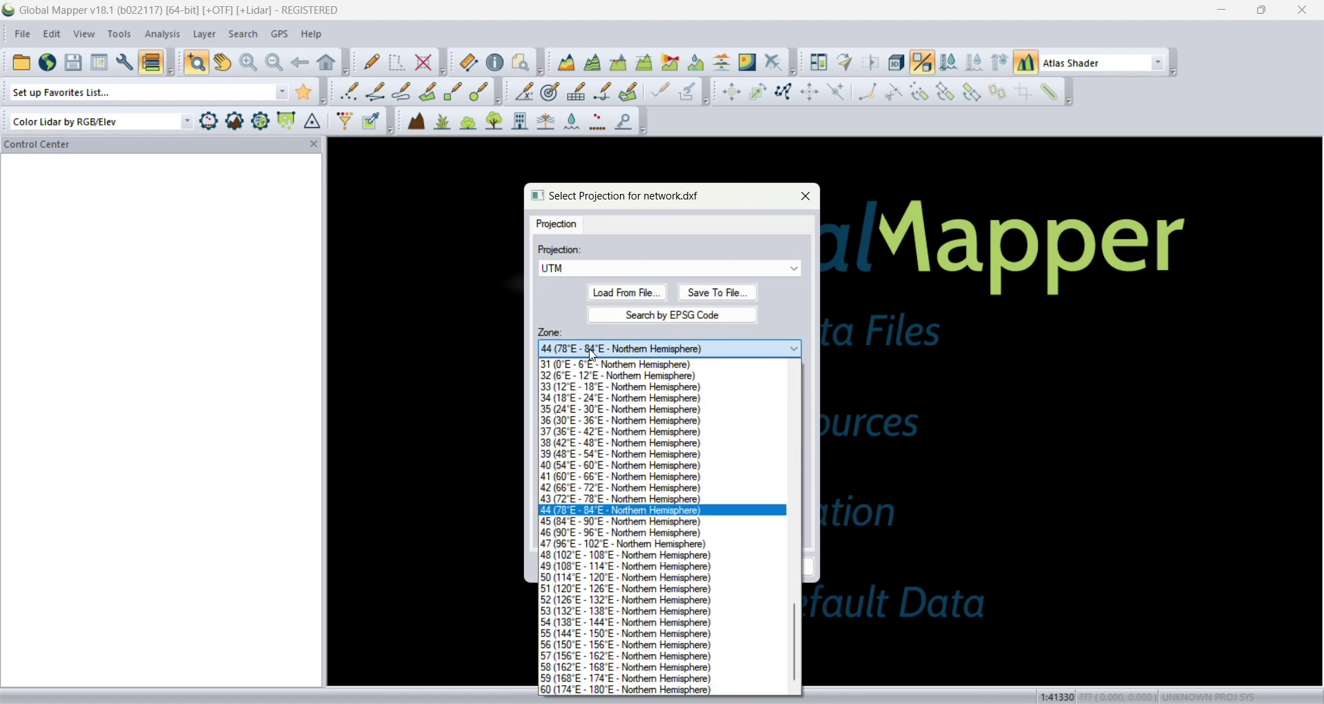
left_click(571, 514)
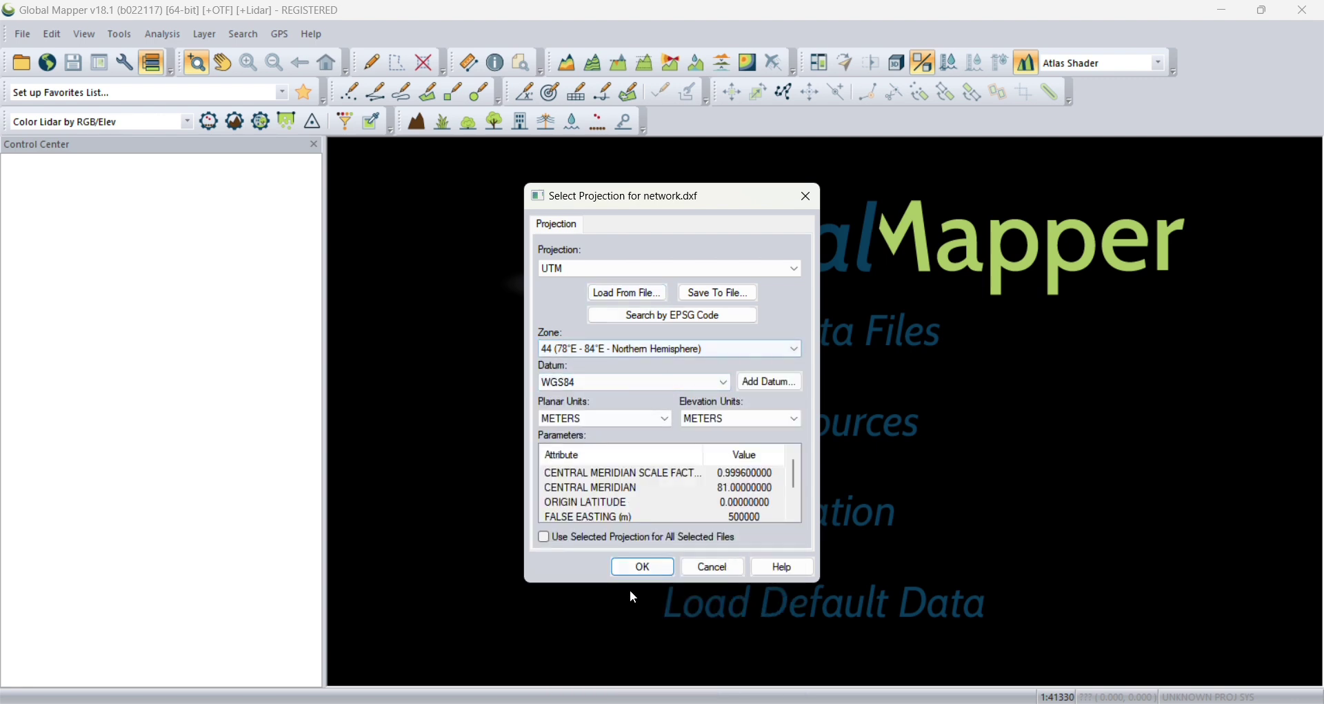
left_click(643, 566)
scroll(772, 372, "down", 2)
scroll(767, 366, "up", 1)
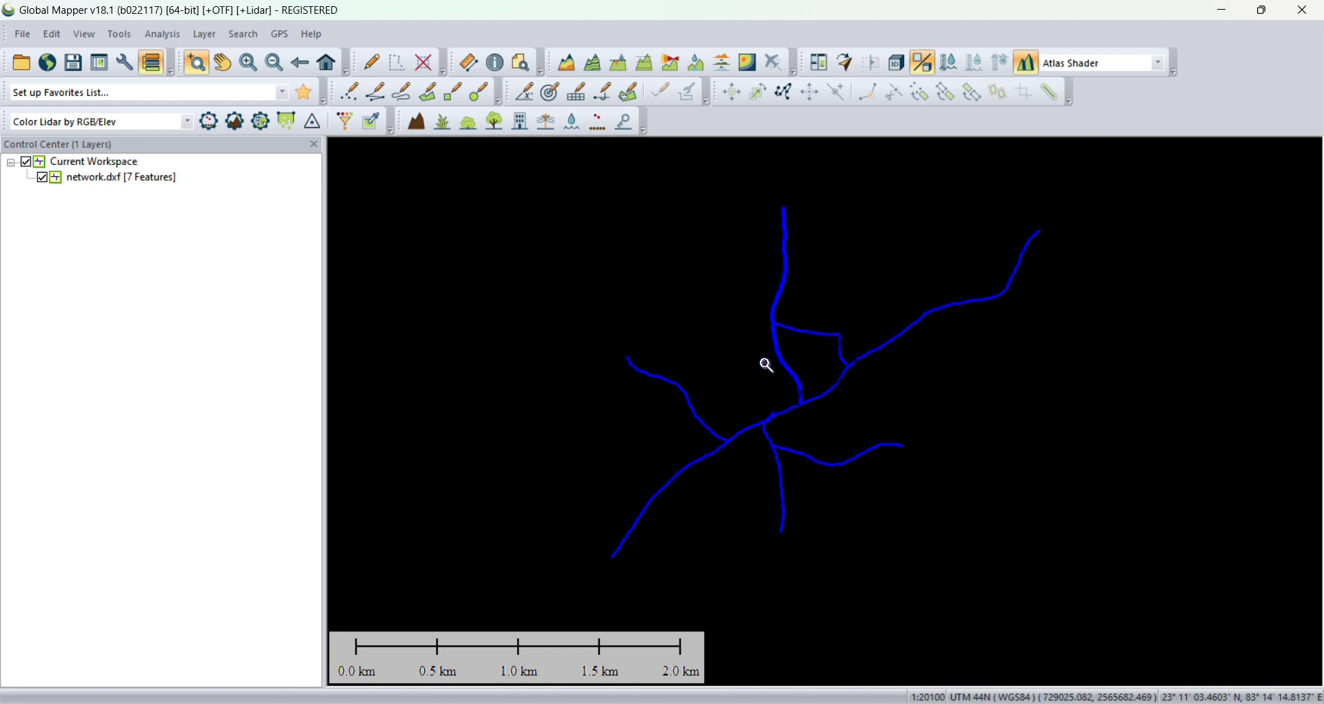
scroll(767, 365, "up", 4)
scroll(754, 349, "down", 6)
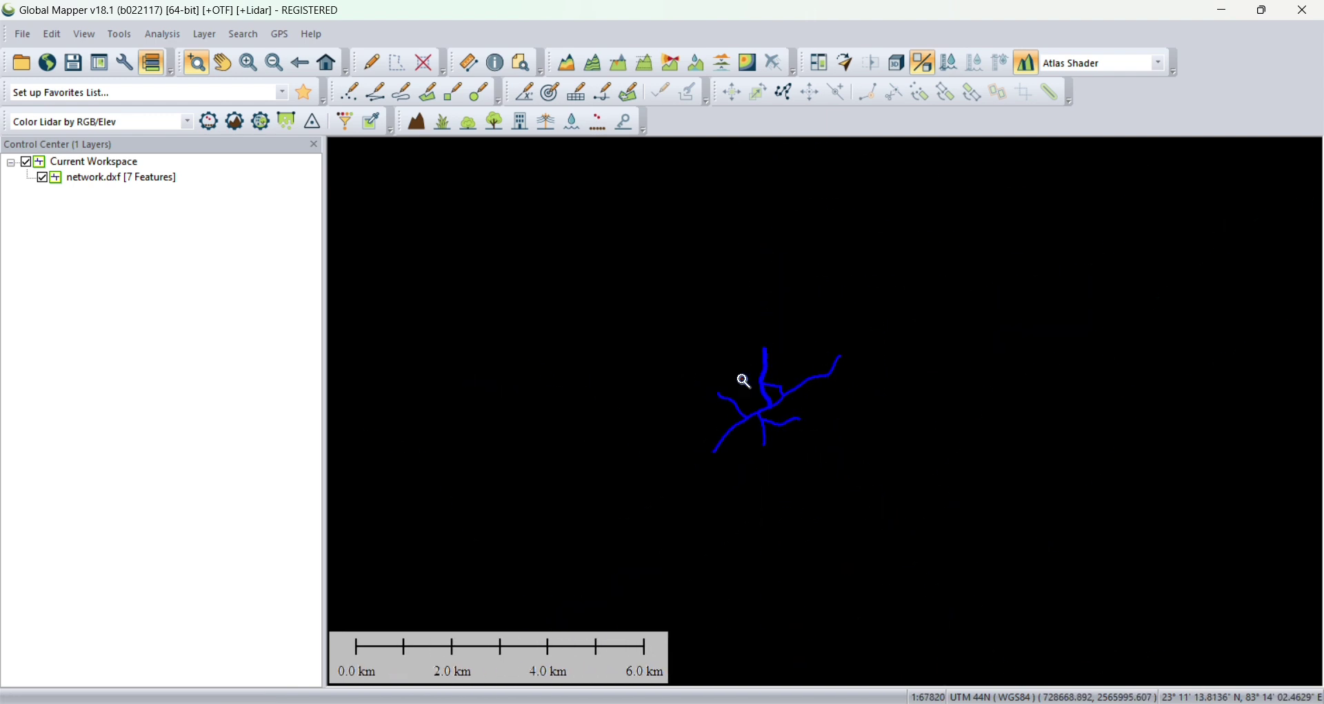
scroll(742, 393, "up", 4)
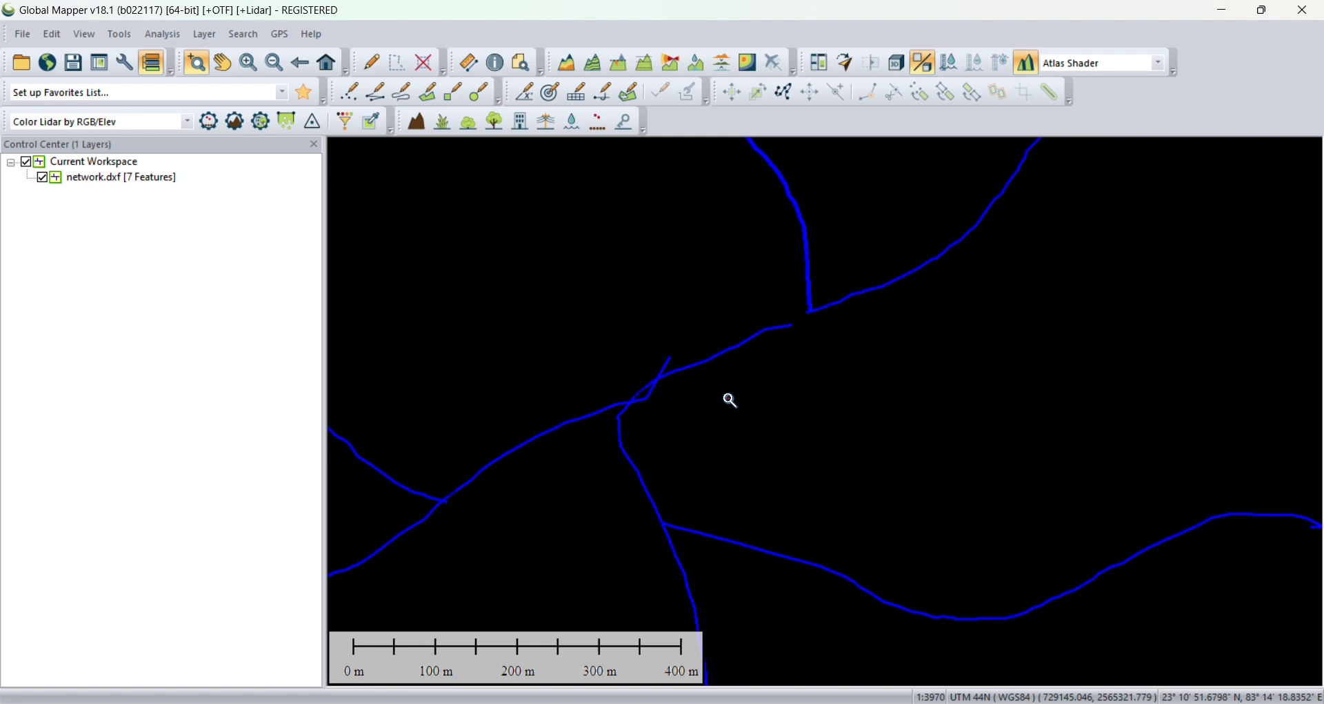
scroll(731, 400, "down", 3)
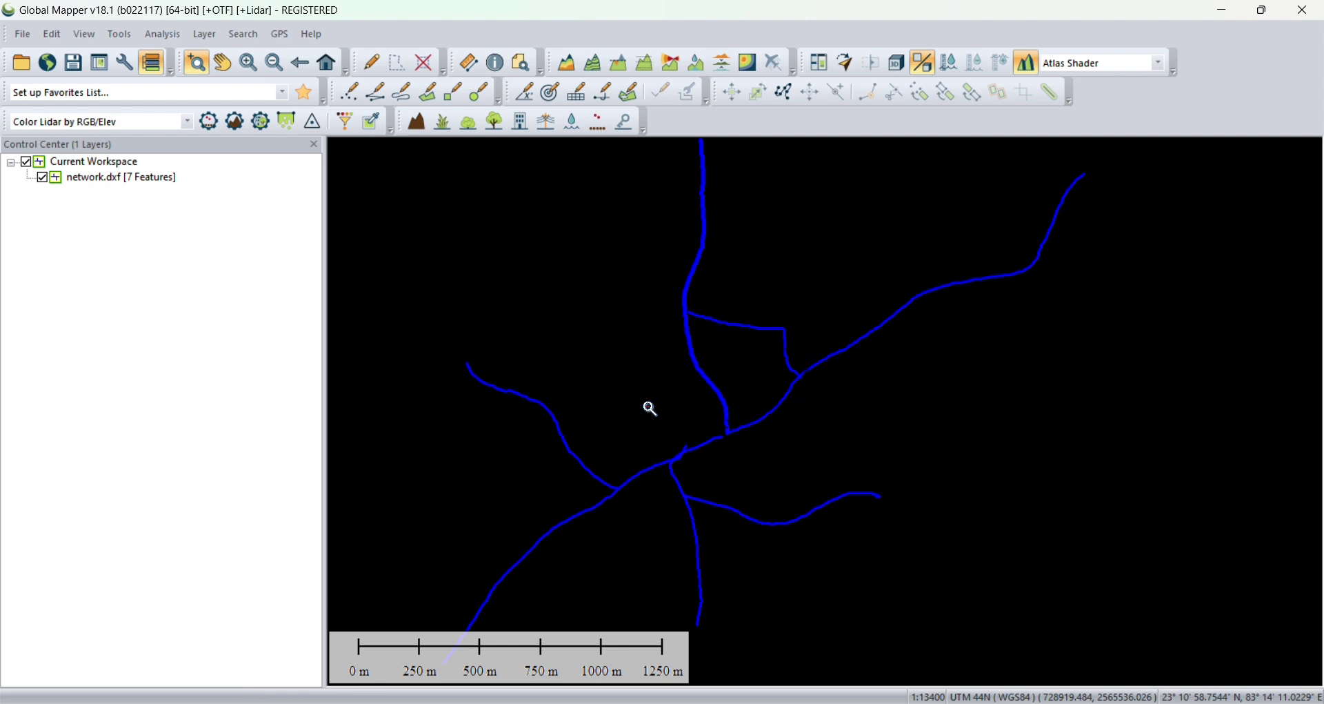
scroll(787, 373, "down", 2)
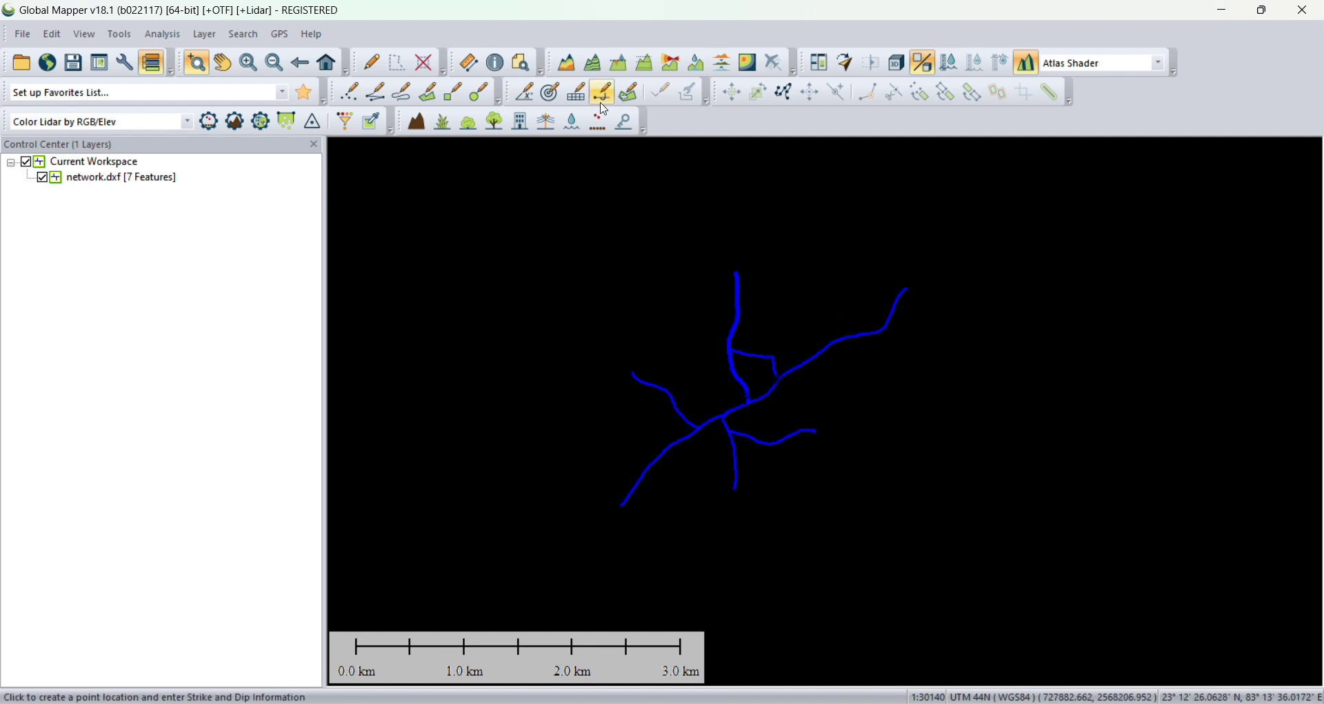
scroll(704, 366, "down", 1)
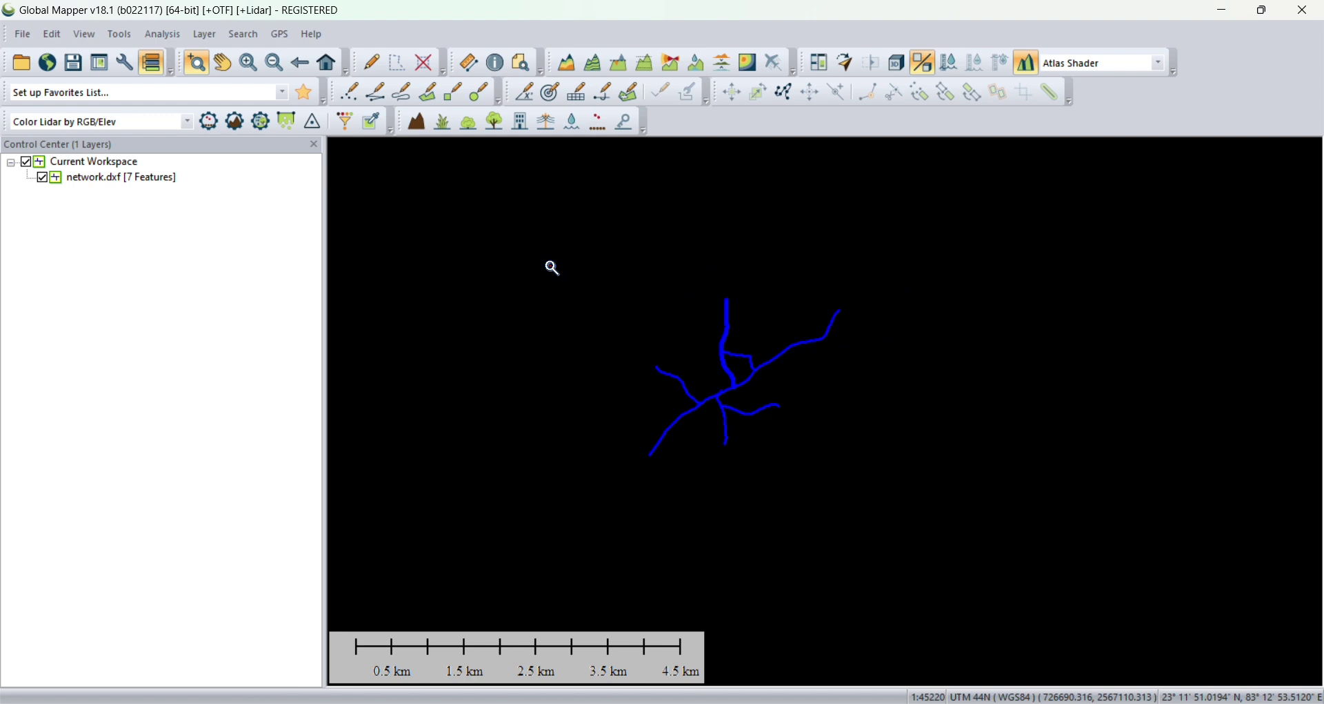
left_click_drag(549, 266, 928, 482)
scroll(938, 496, "down", 3)
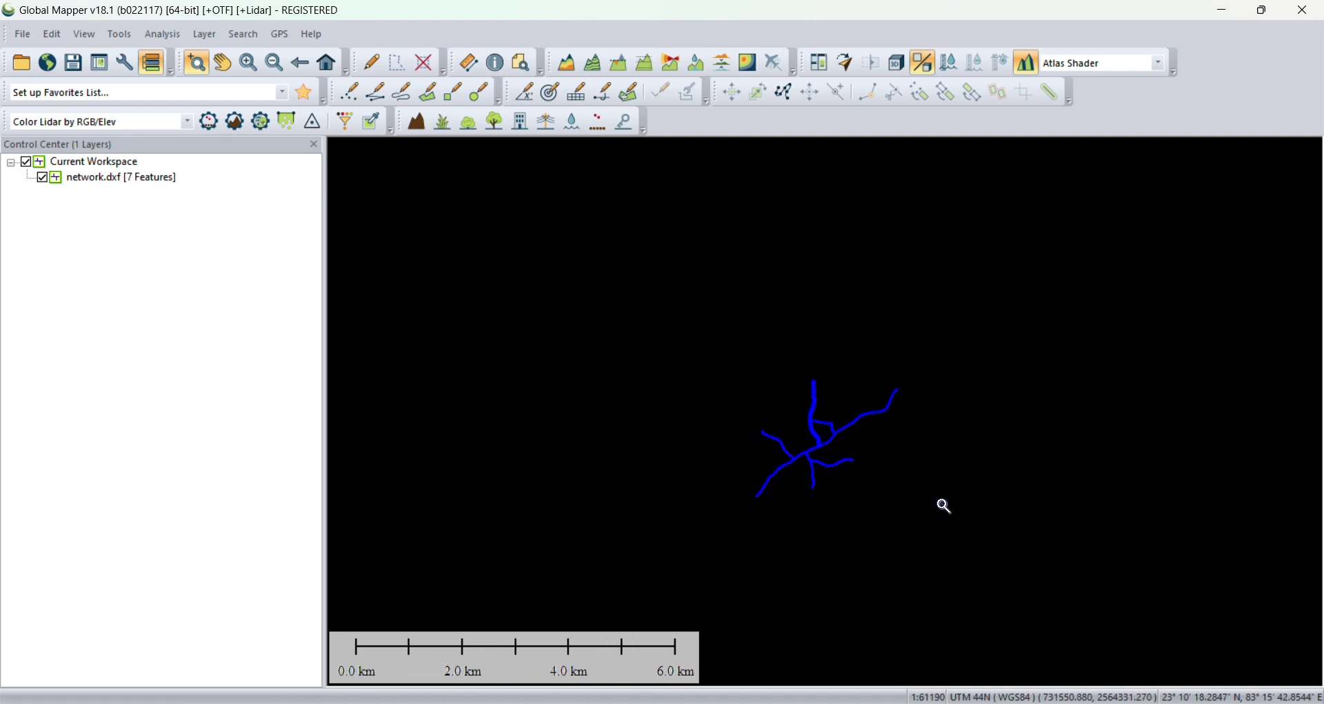
left_click(997, 528)
scroll(758, 448, "down", 1)
scroll(683, 386, "down", 2)
scroll(690, 359, "up", 1)
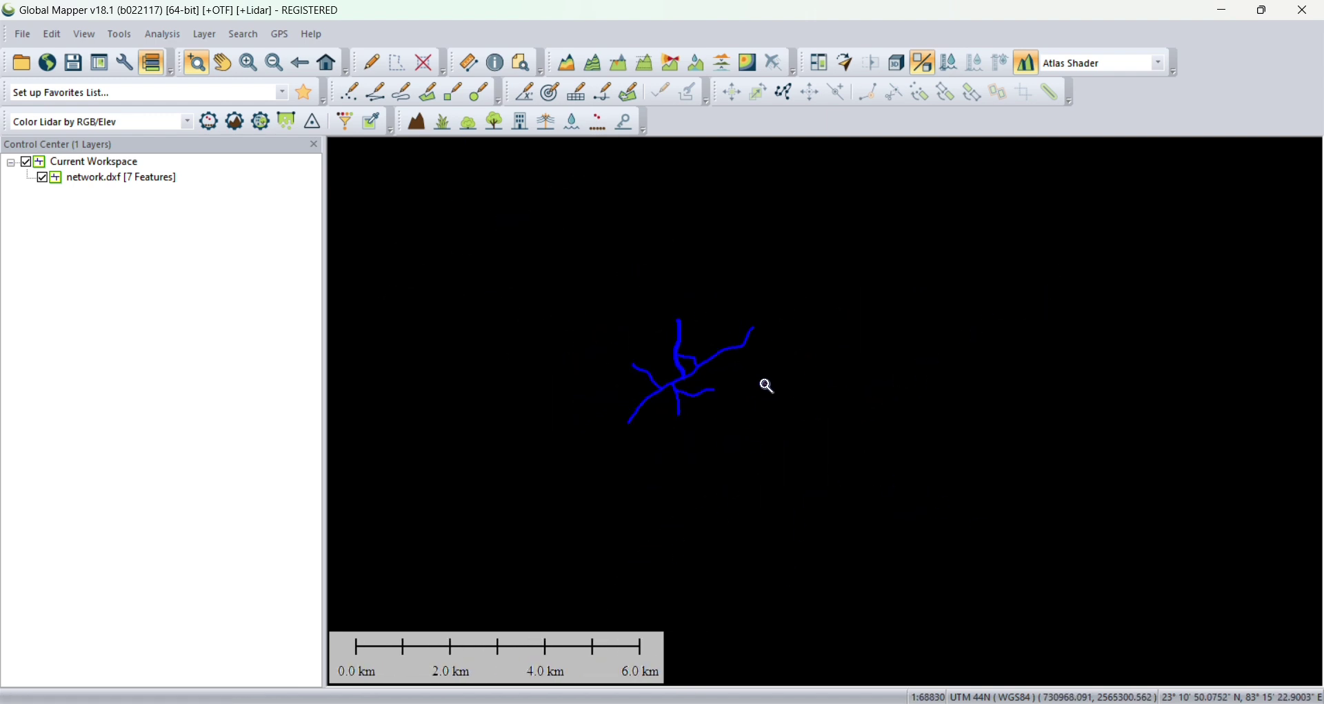
scroll(767, 387, "up", 1)
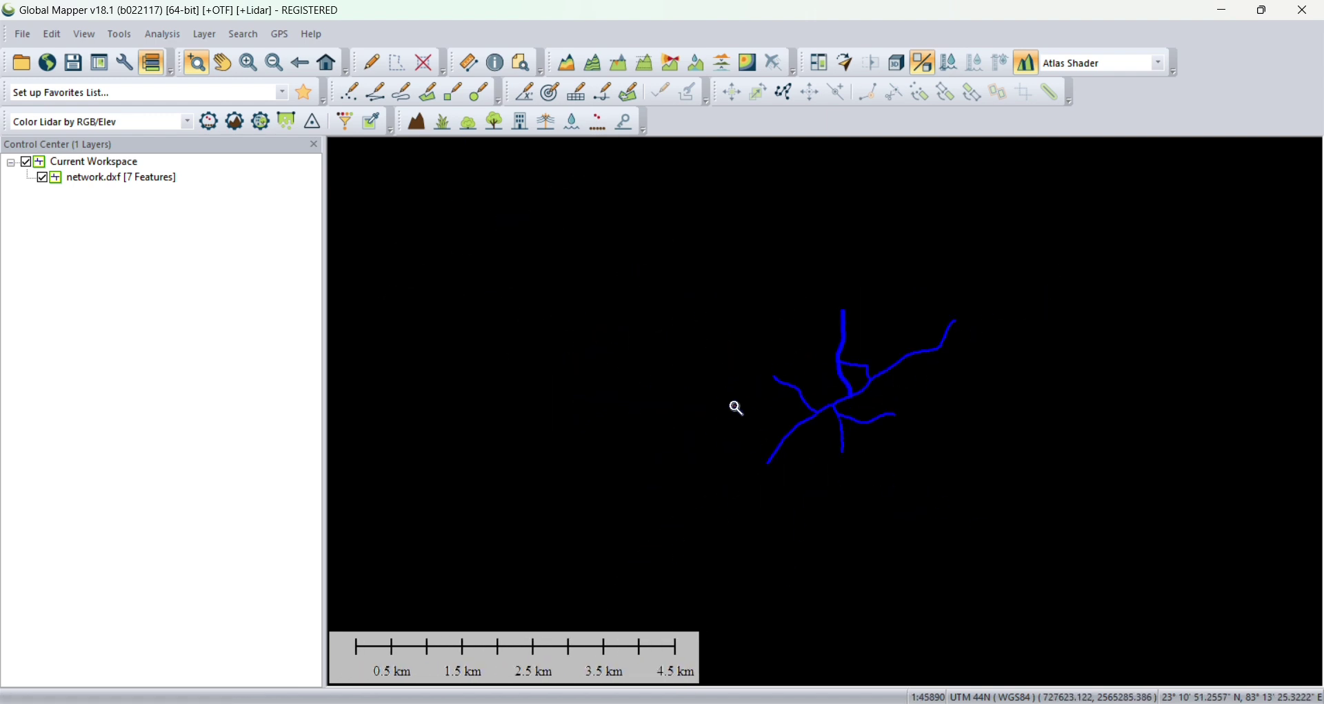
- Using the Digitizer Tool, box-select all seven network lines
left_click(375, 66)
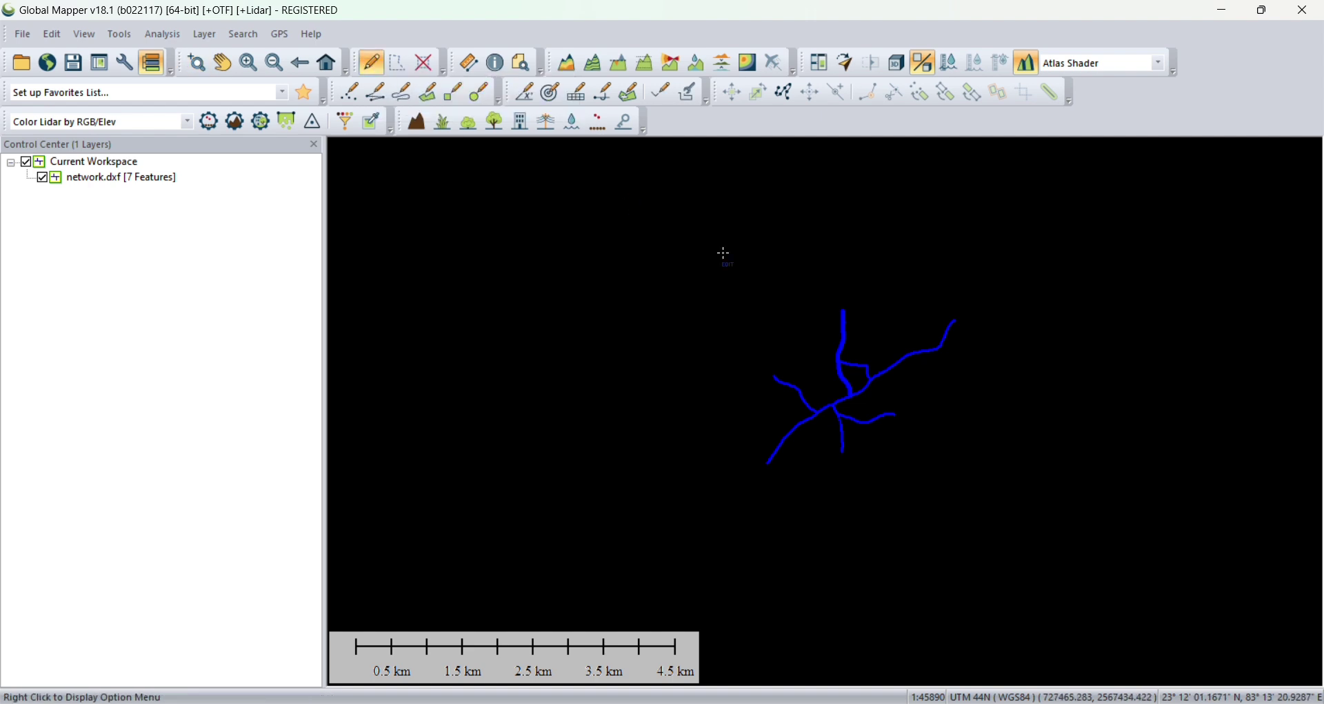
scroll(607, 297, "down", 2)
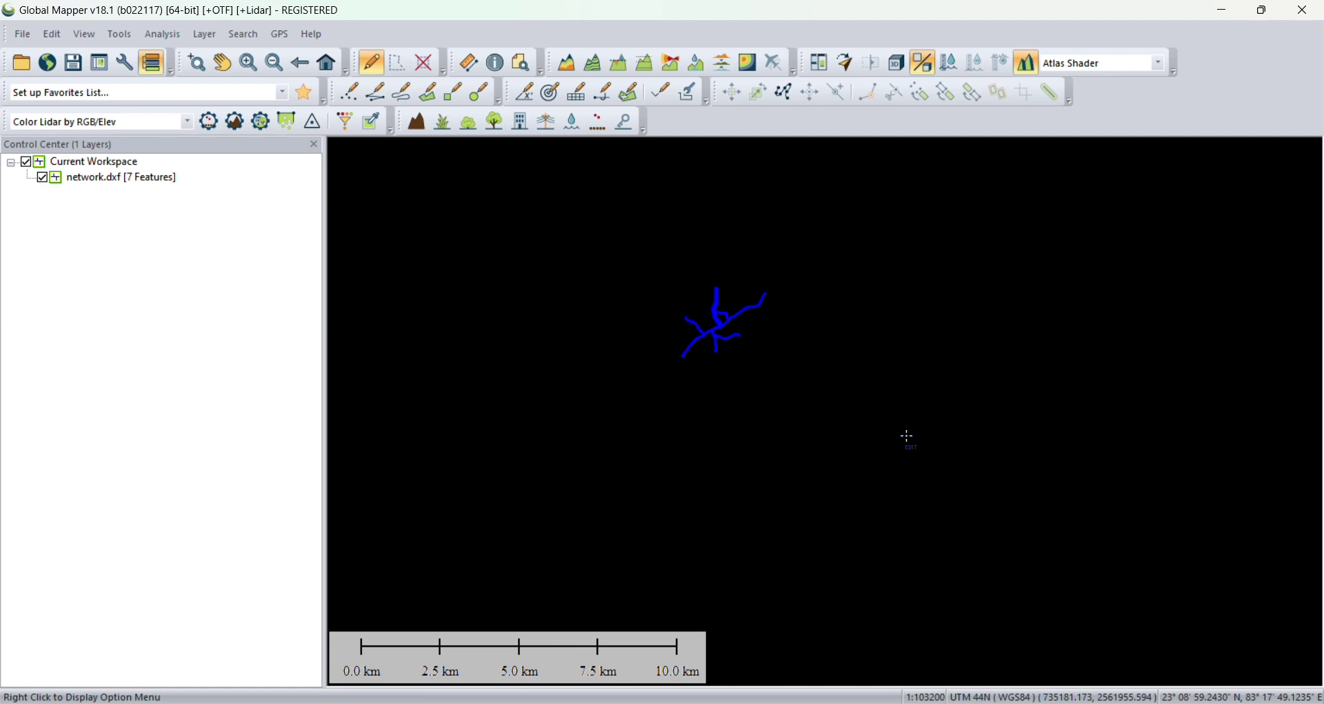
left_click_drag(908, 437, 538, 213)
scroll(741, 324, "up", 12)
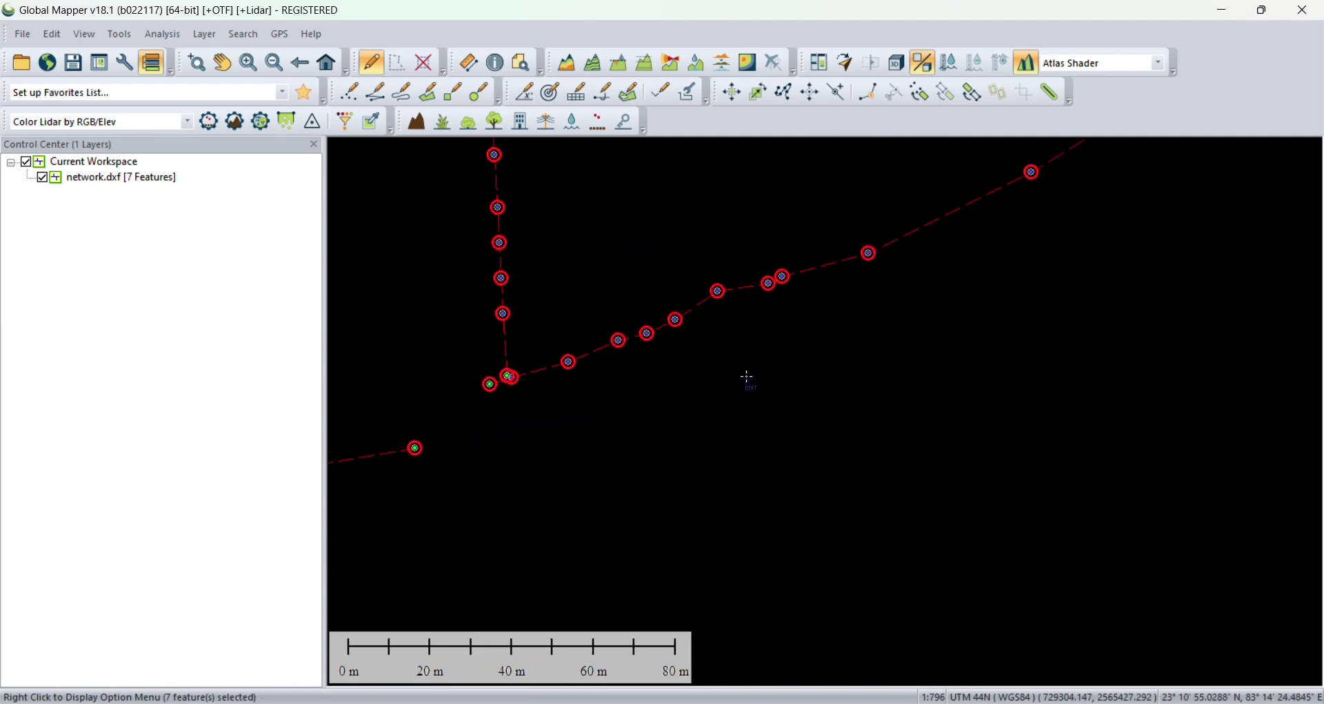
scroll(745, 376, "down", 10)
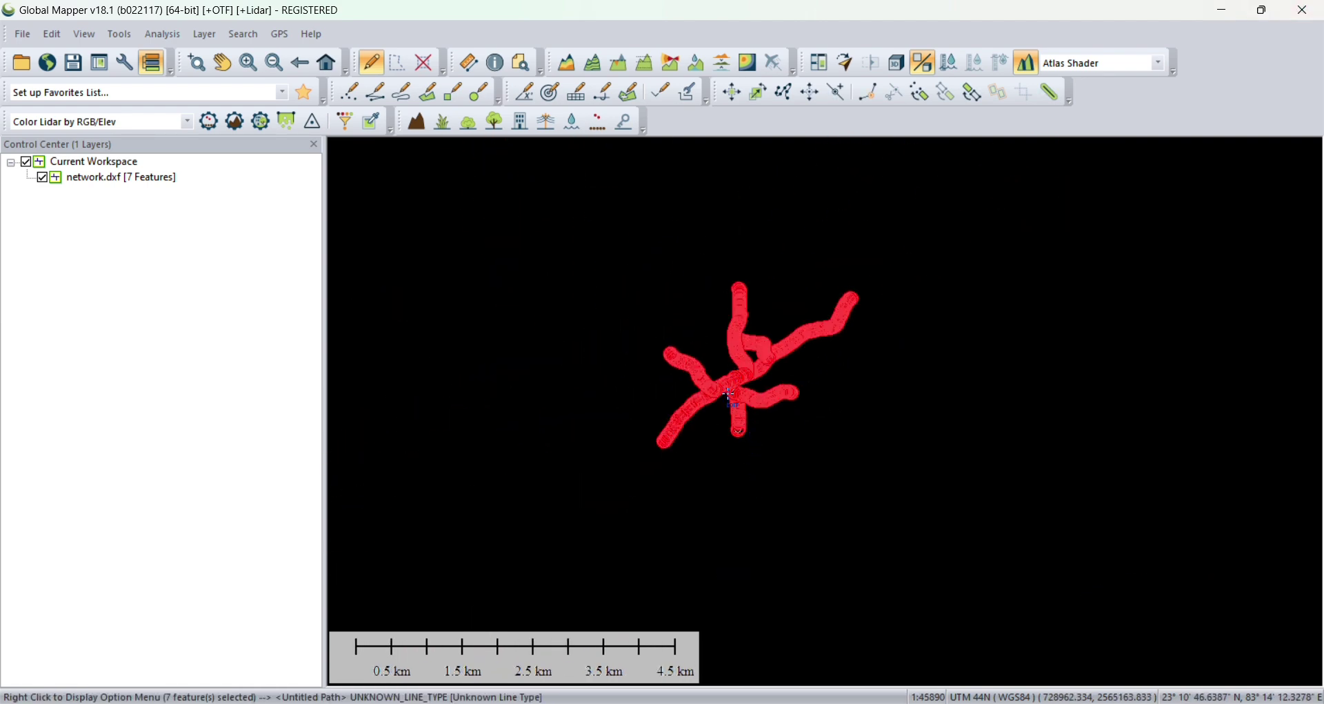
- Create 499 new point features from the vertices of the selected network lines
right_click(731, 383)
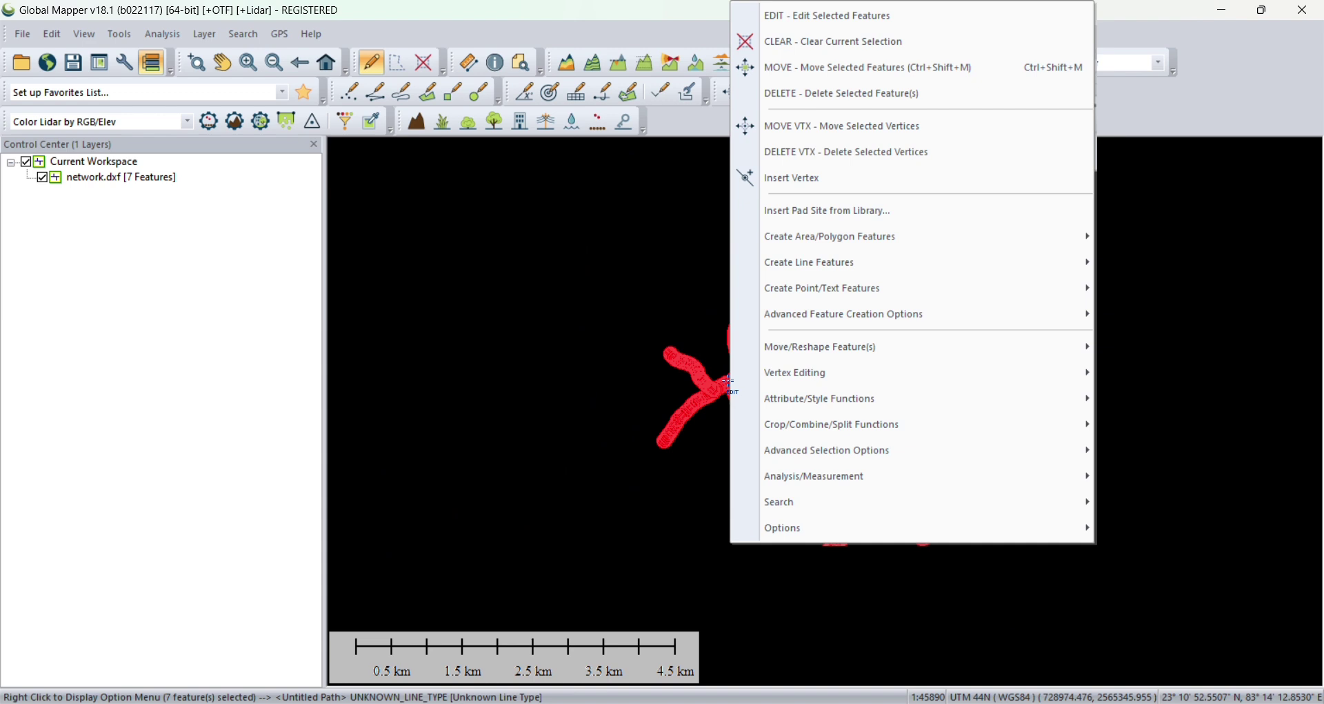
mouse_move(802, 324)
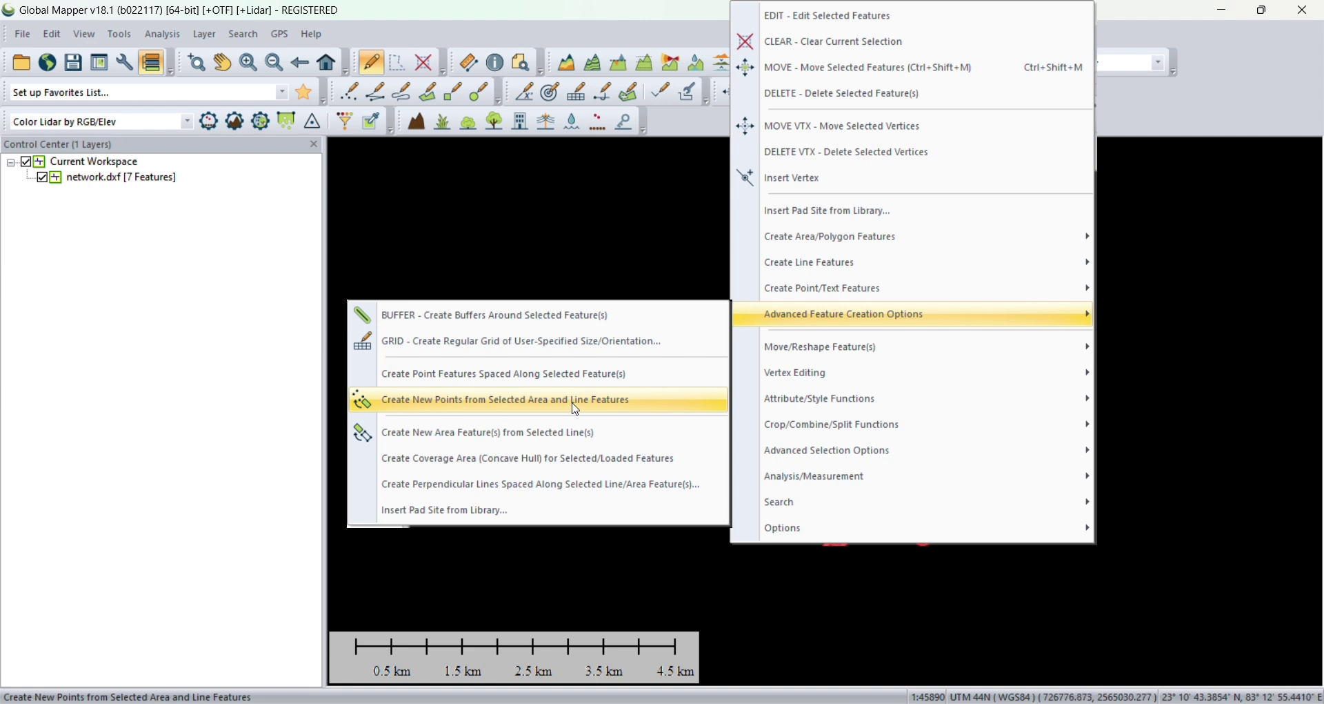
left_click(622, 410)
left_click(648, 409)
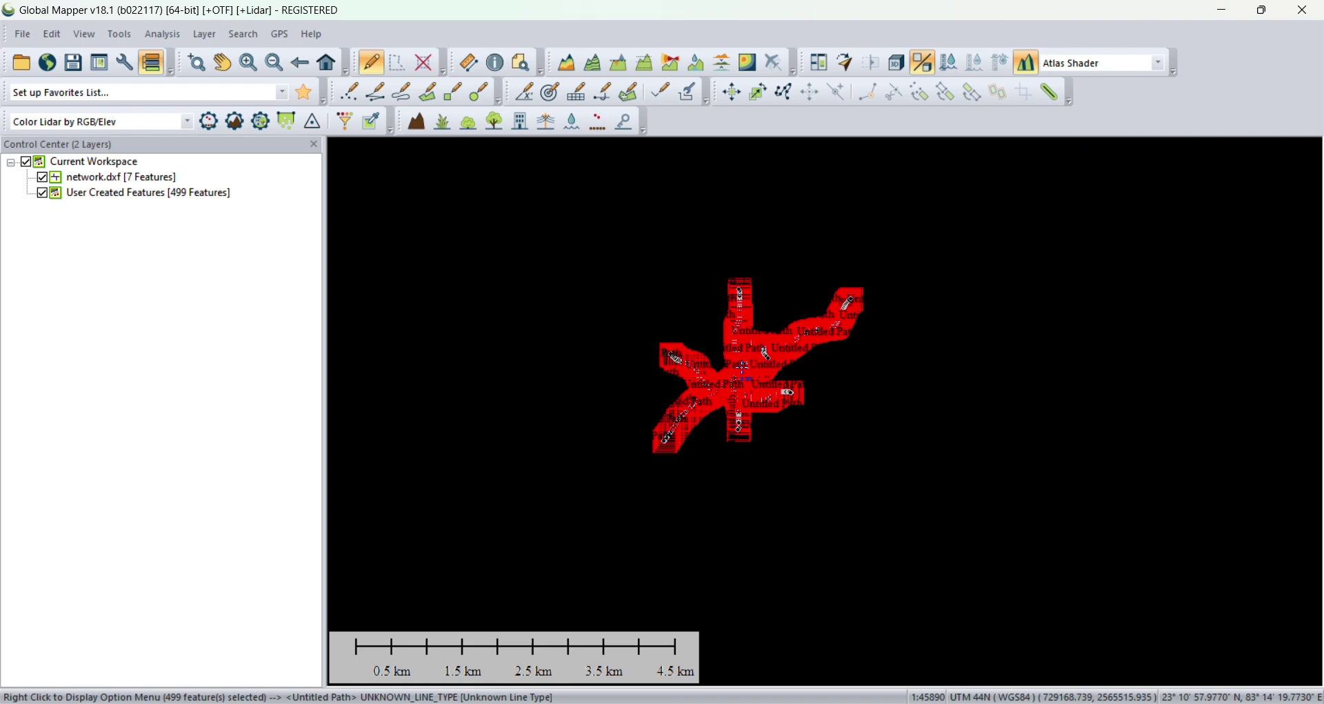
scroll(676, 414, "up", 6)
scroll(616, 445, "down", 4)
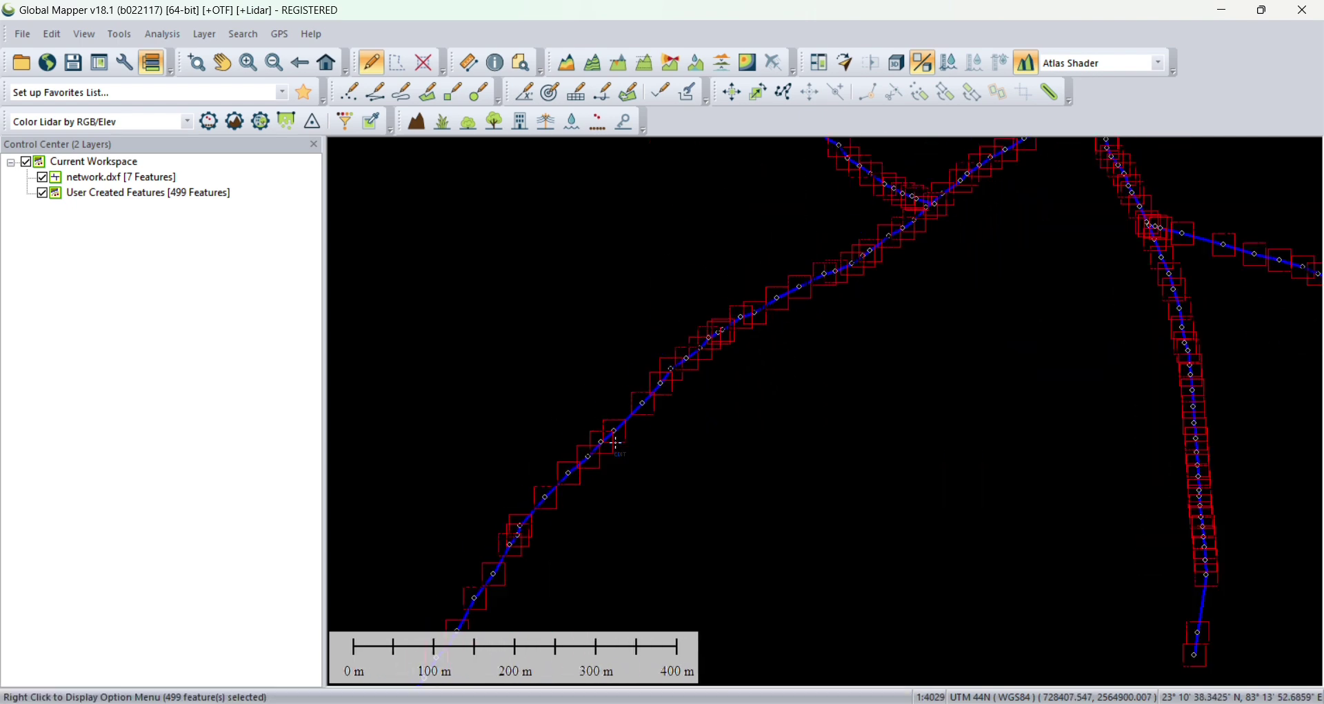
scroll(586, 483, "up", 5)
scroll(515, 396, "down", 5)
scroll(535, 452, "up", 3)
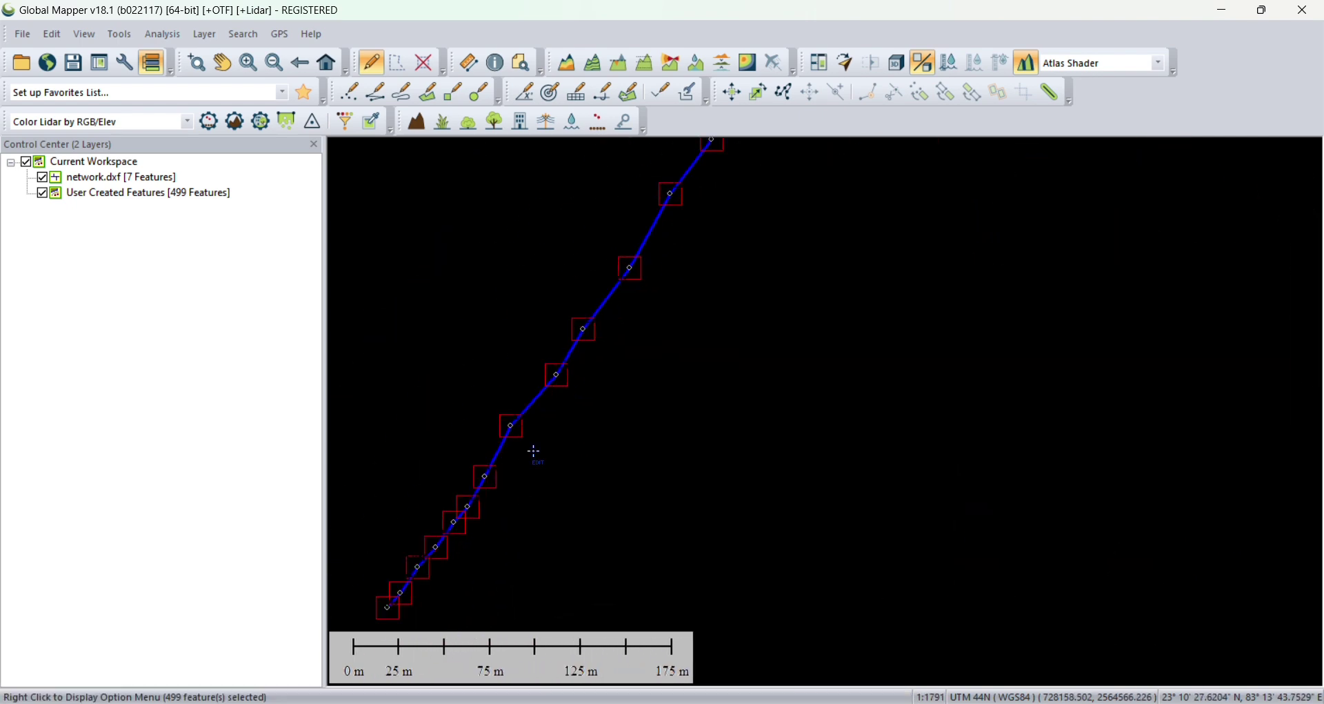
scroll(535, 452, "down", 5)
scroll(756, 370, "up", 5)
scroll(733, 393, "up", 2)
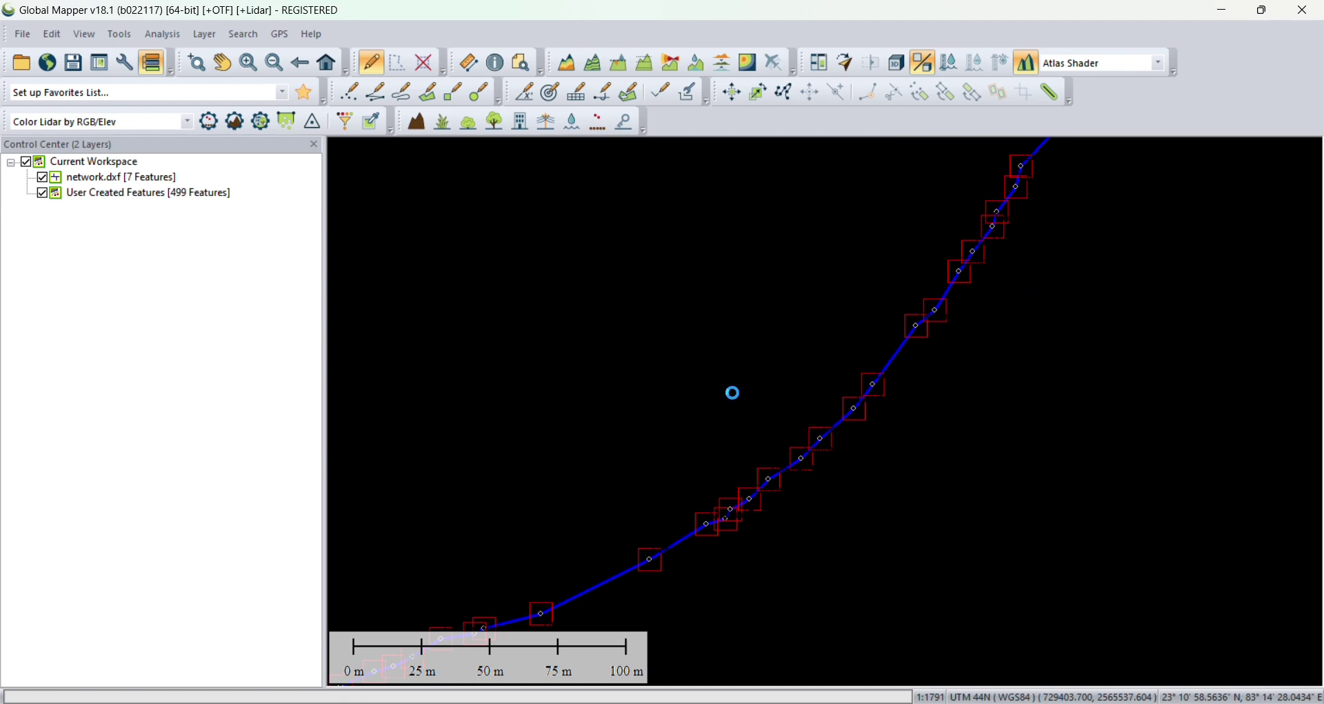
scroll(733, 392, "down", 3)
scroll(727, 426, "up", 5)
scroll(763, 464, "down", 5)
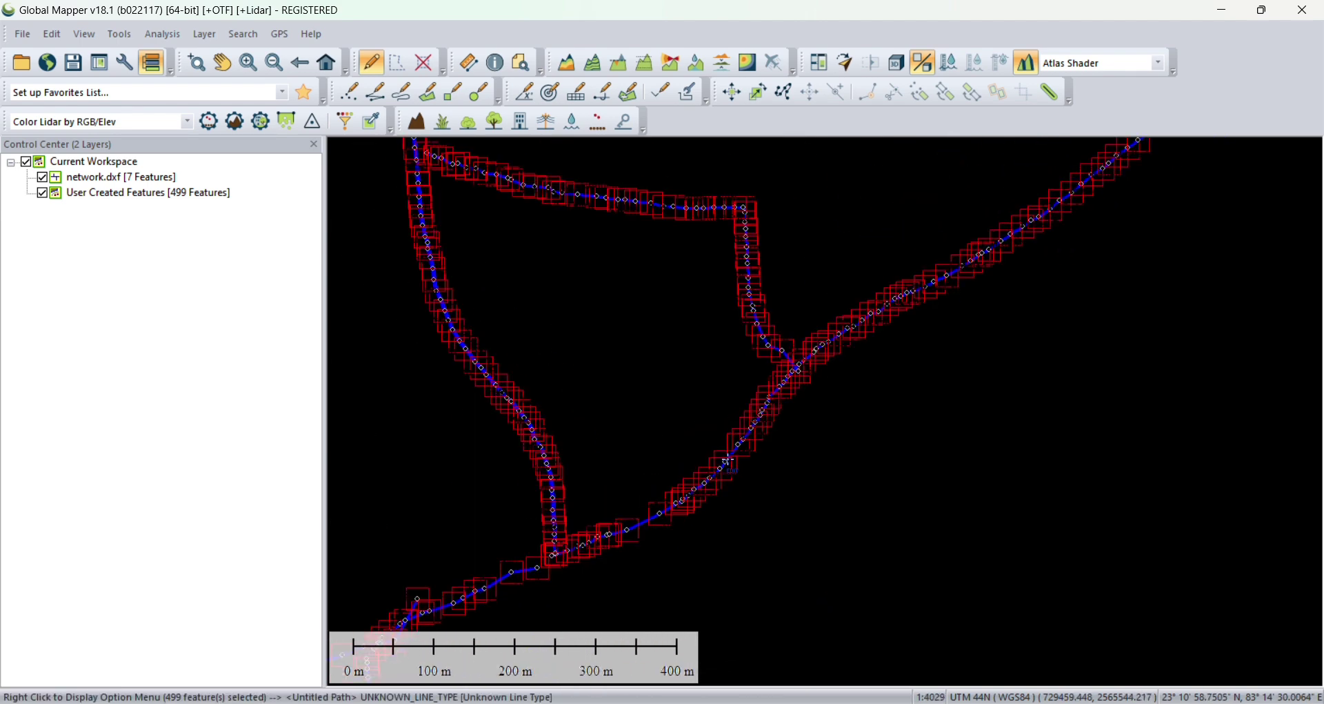
scroll(728, 461, "down", 3)
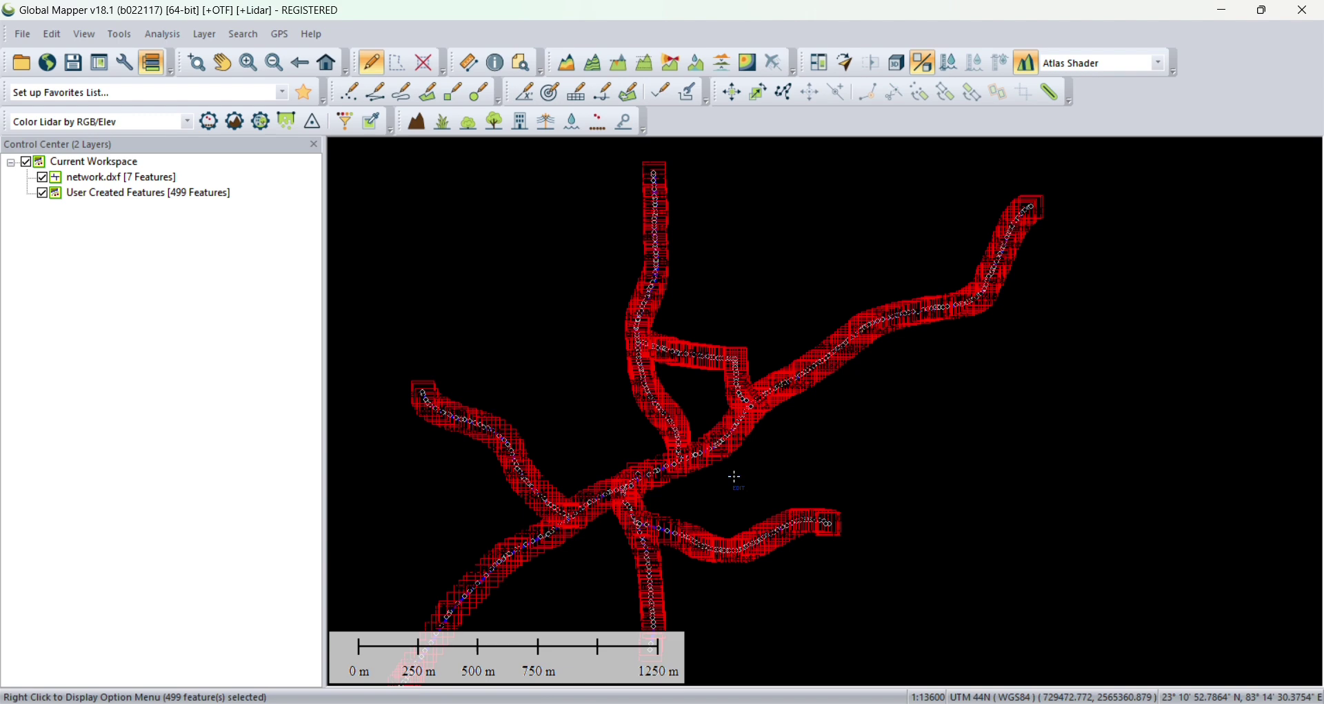
scroll(751, 414, "up", 1)
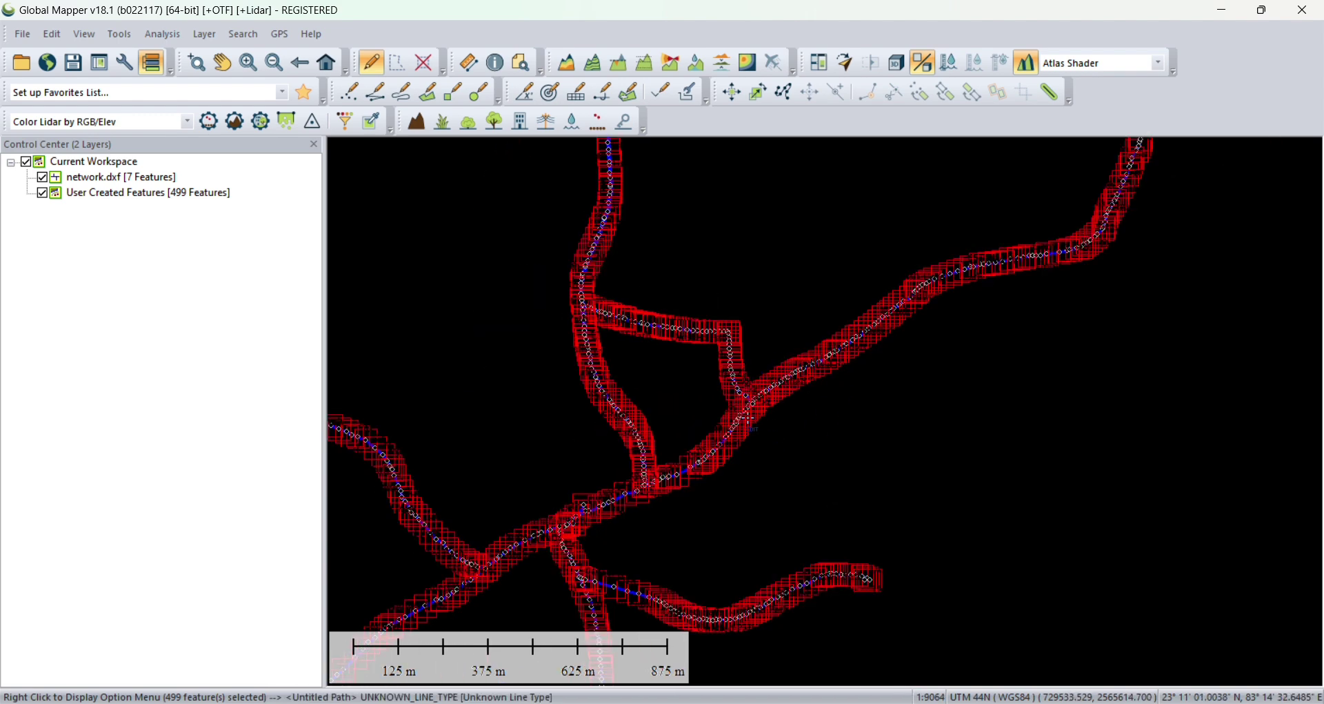
scroll(750, 418, "down", 3)
scroll(673, 356, "down", 1)
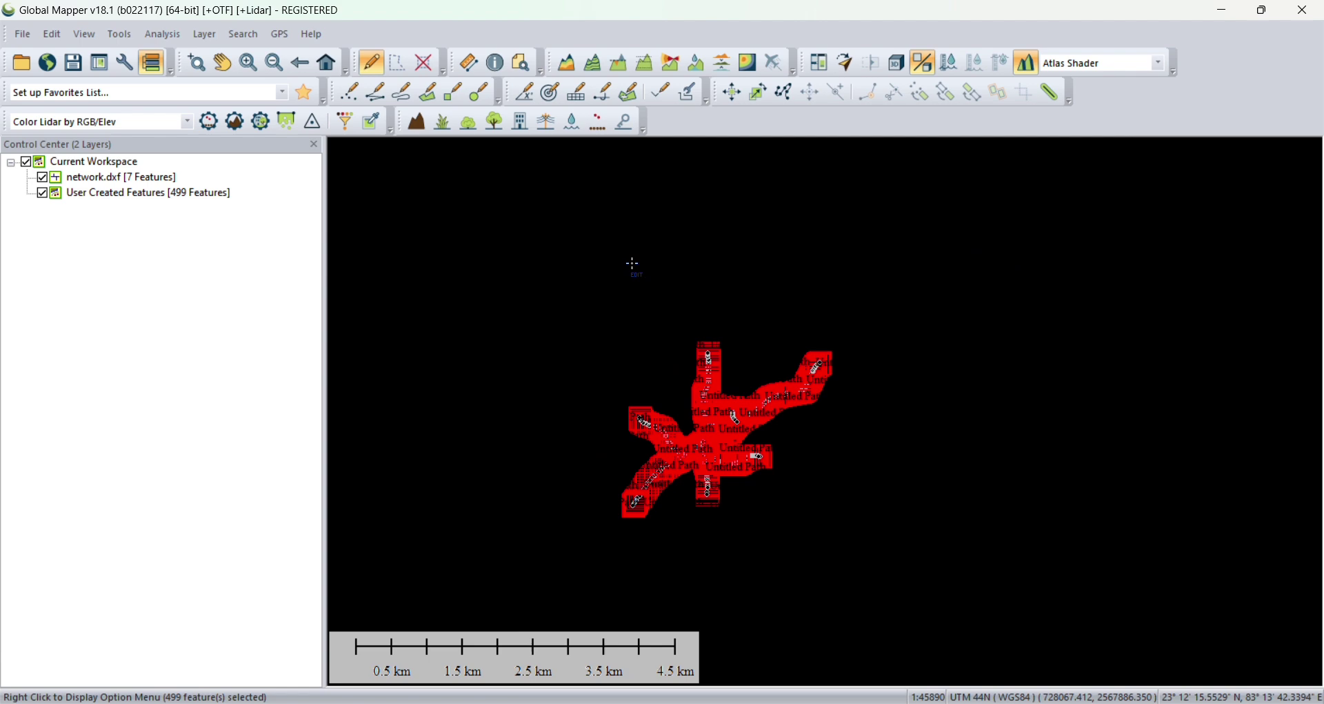
scroll(655, 442, "up", 4)
scroll(656, 460, "down", 5)
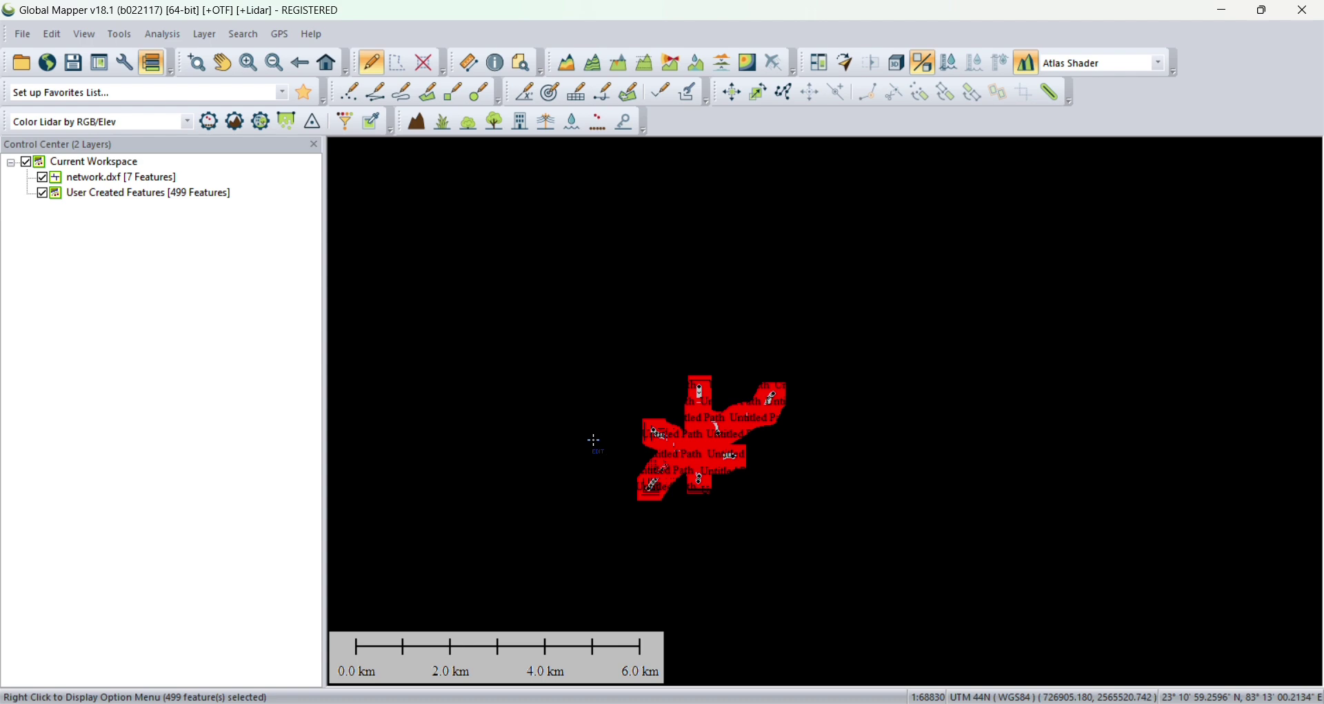
- Pick SRTM Worldwide Elevation Data online and draw a download box around the network
left_click(50, 69)
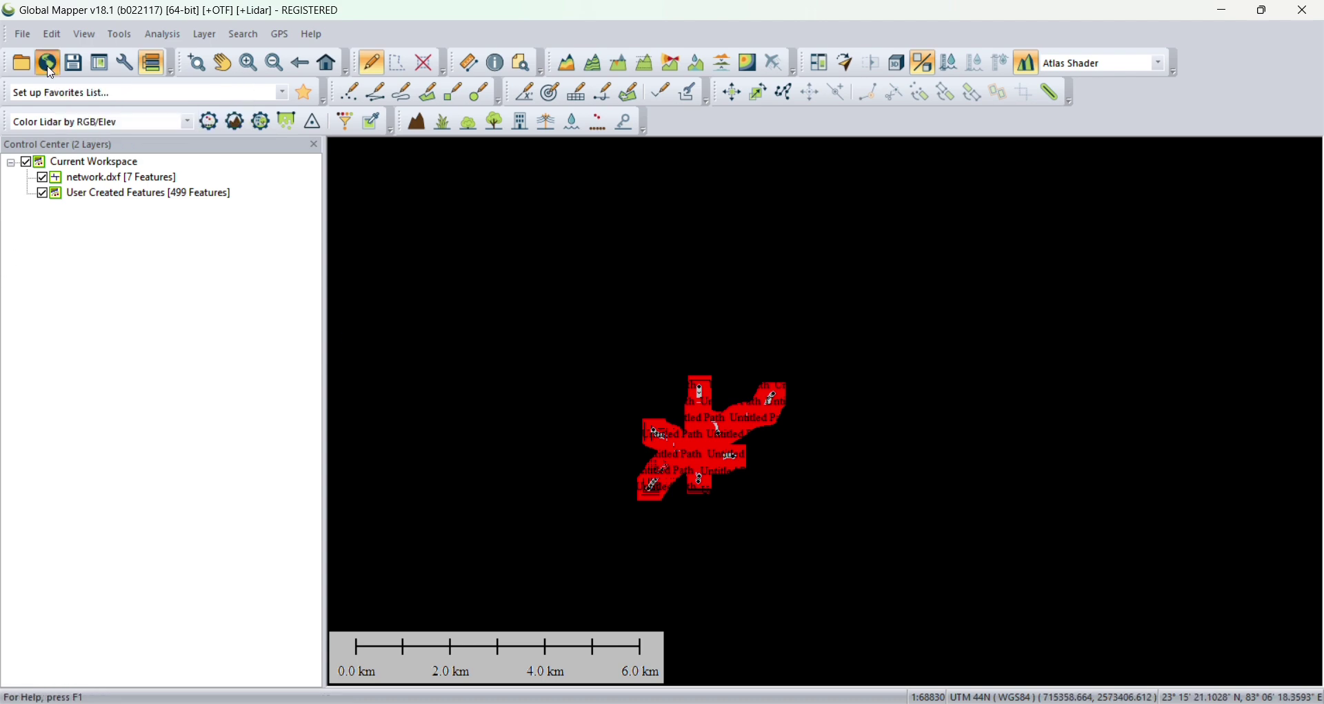
scroll(558, 254, "down", 4)
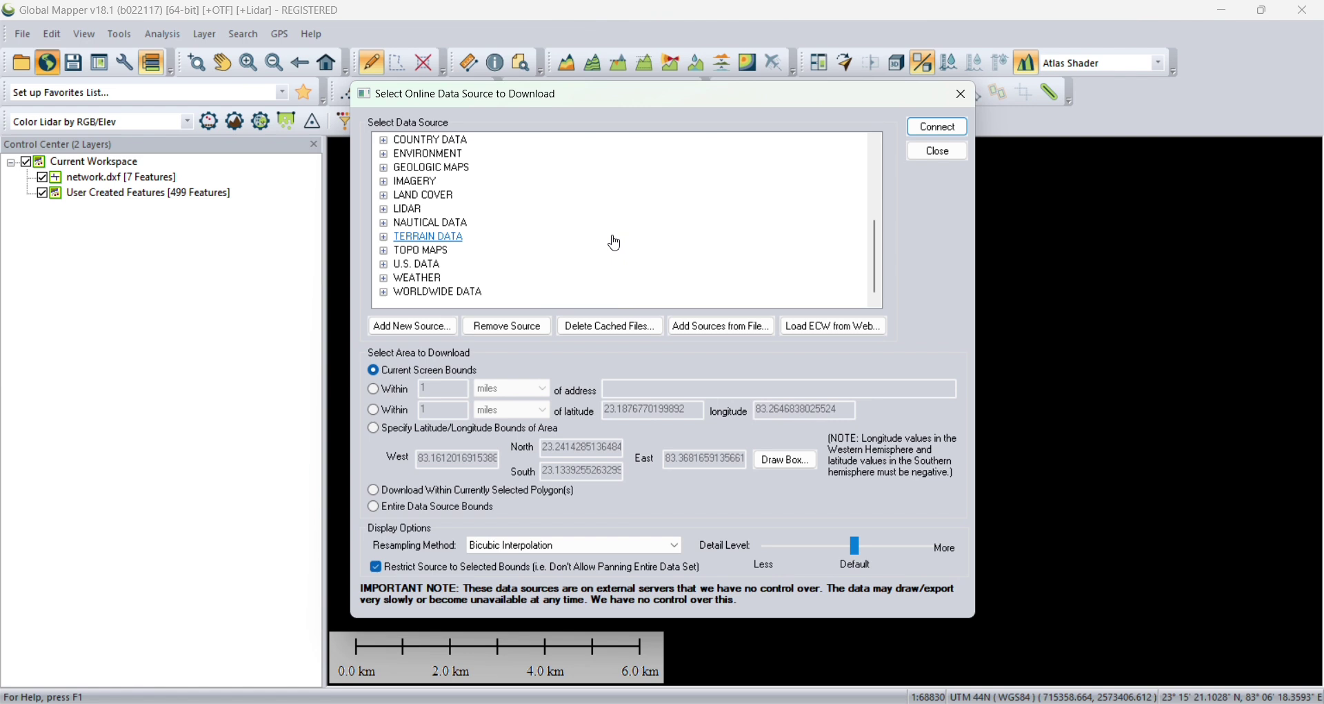
scroll(608, 245, "up", 4)
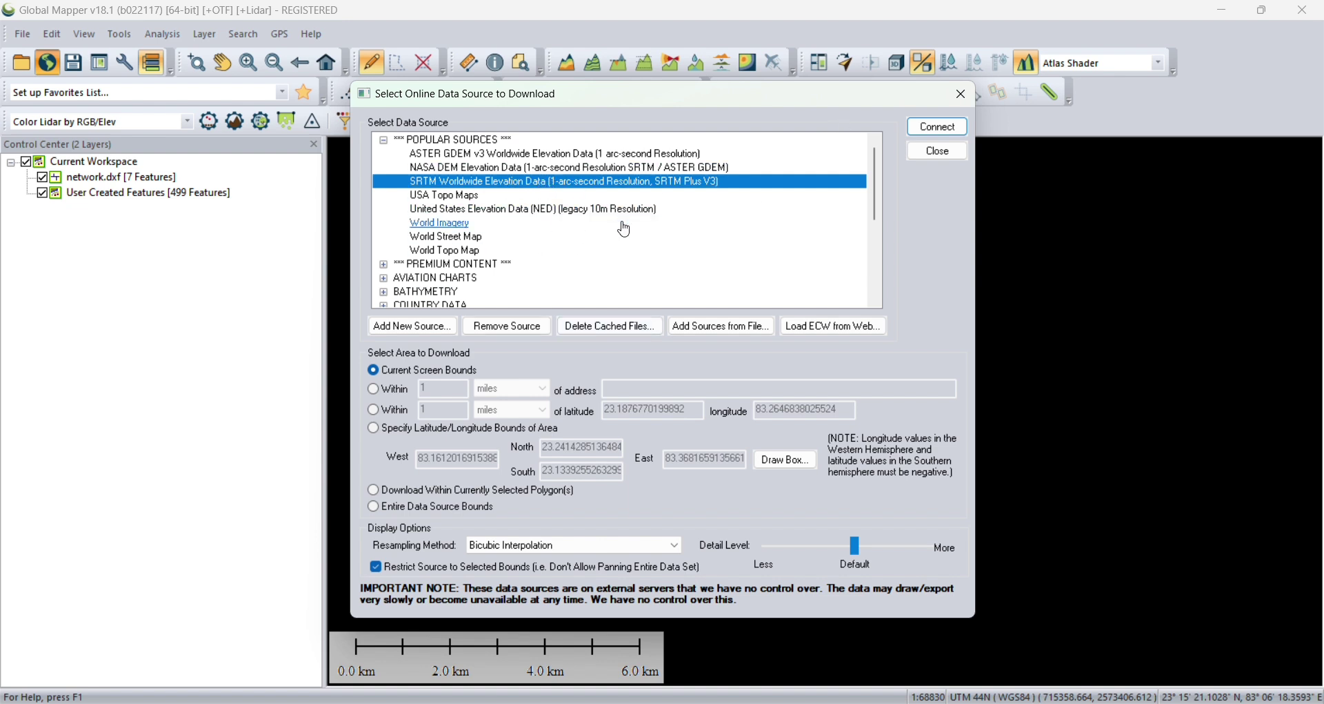
left_click(790, 463)
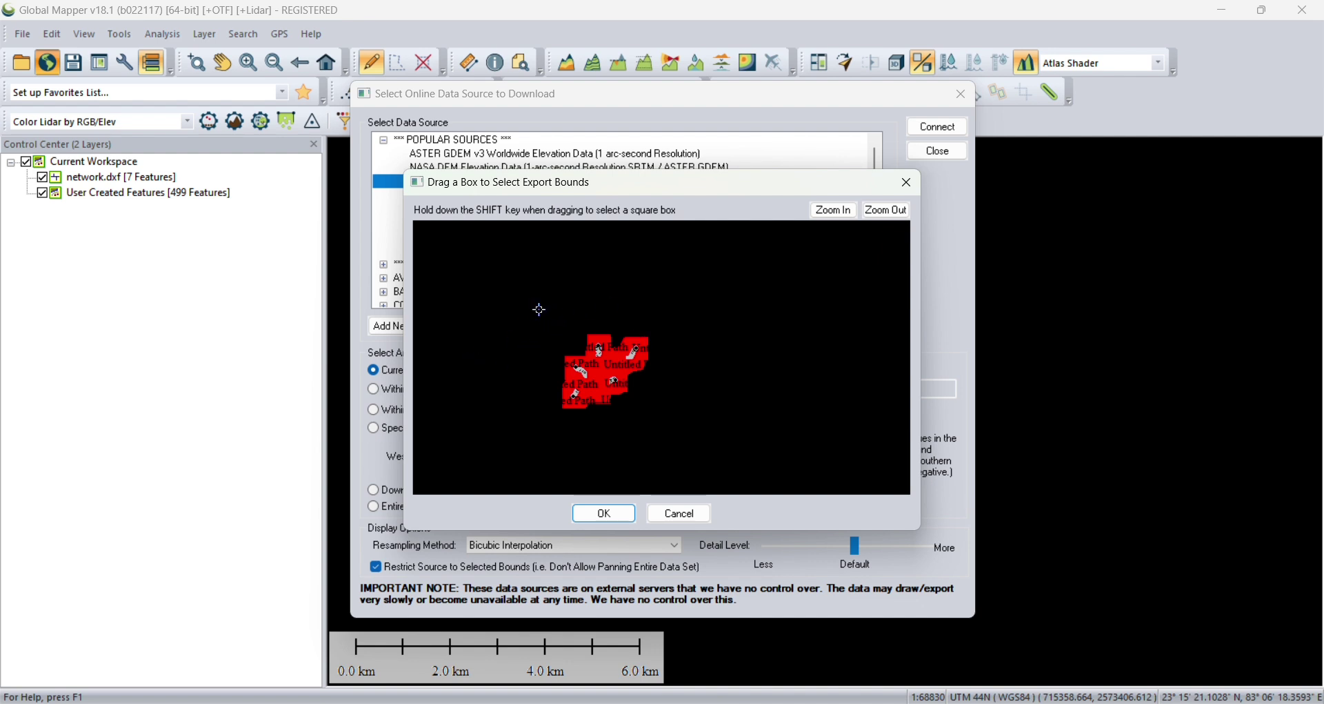
left_click_drag(523, 308, 693, 437)
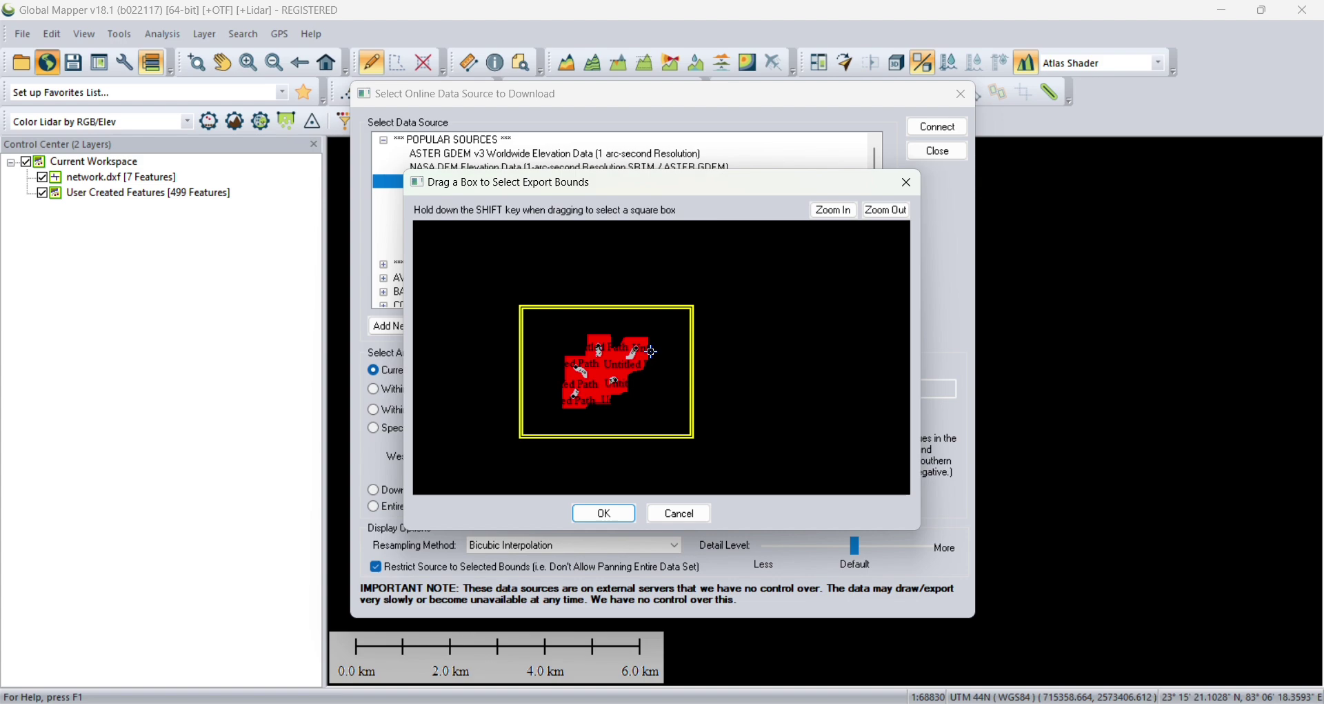
- Download the SRTM 1-arc-second elevation tile beneath the network and zoom to check it
left_click(606, 519)
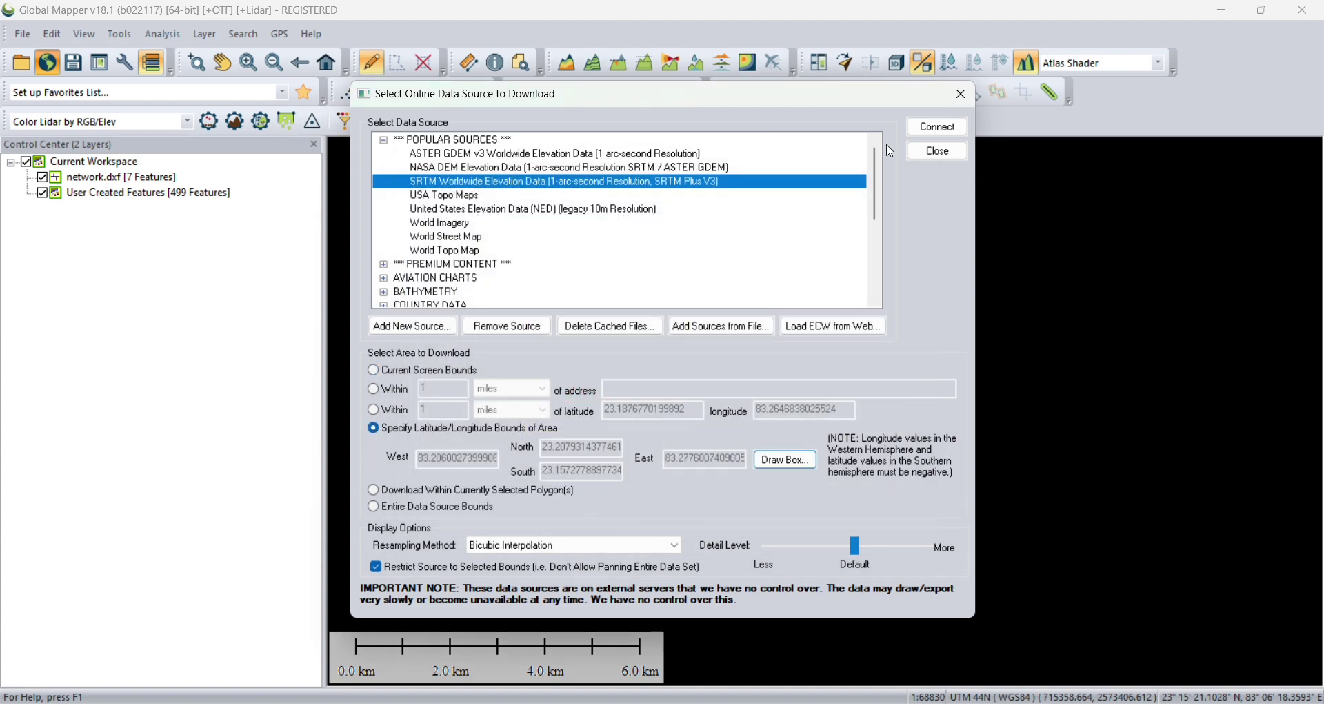
left_click(938, 128)
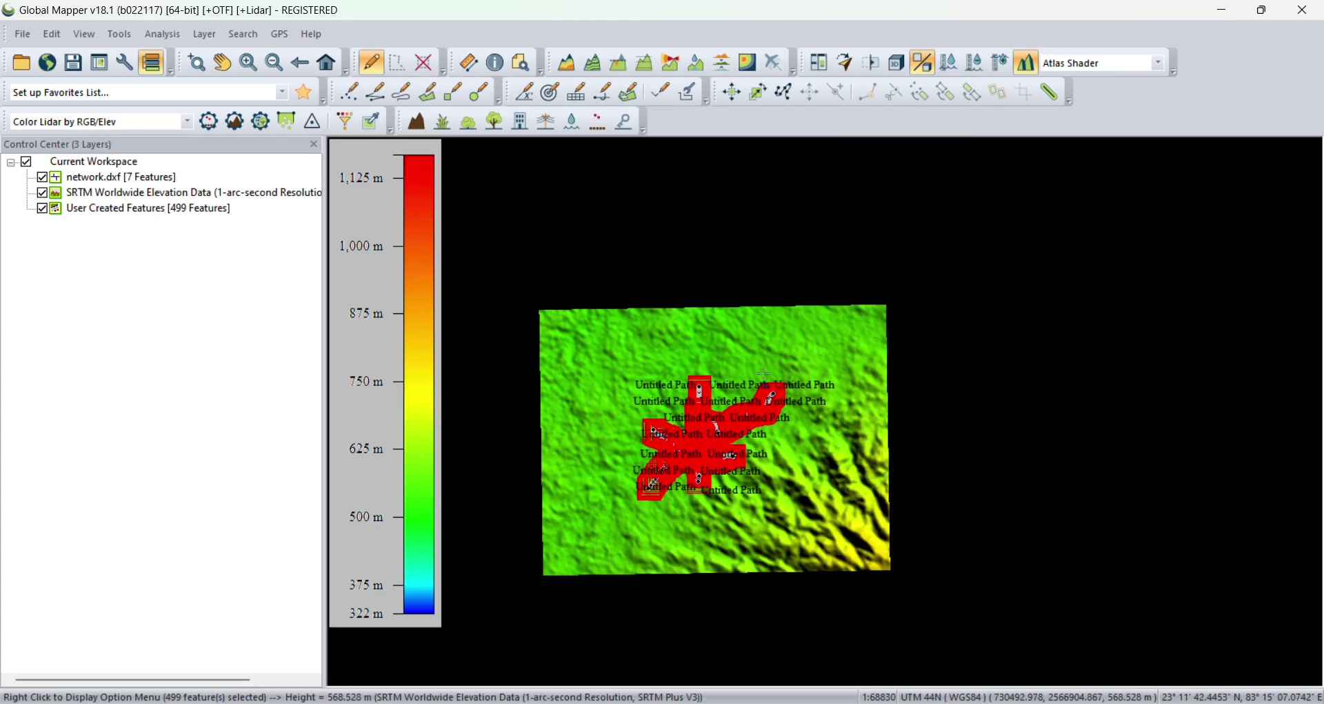
scroll(695, 467, "up", 3)
scroll(694, 467, "down", 5)
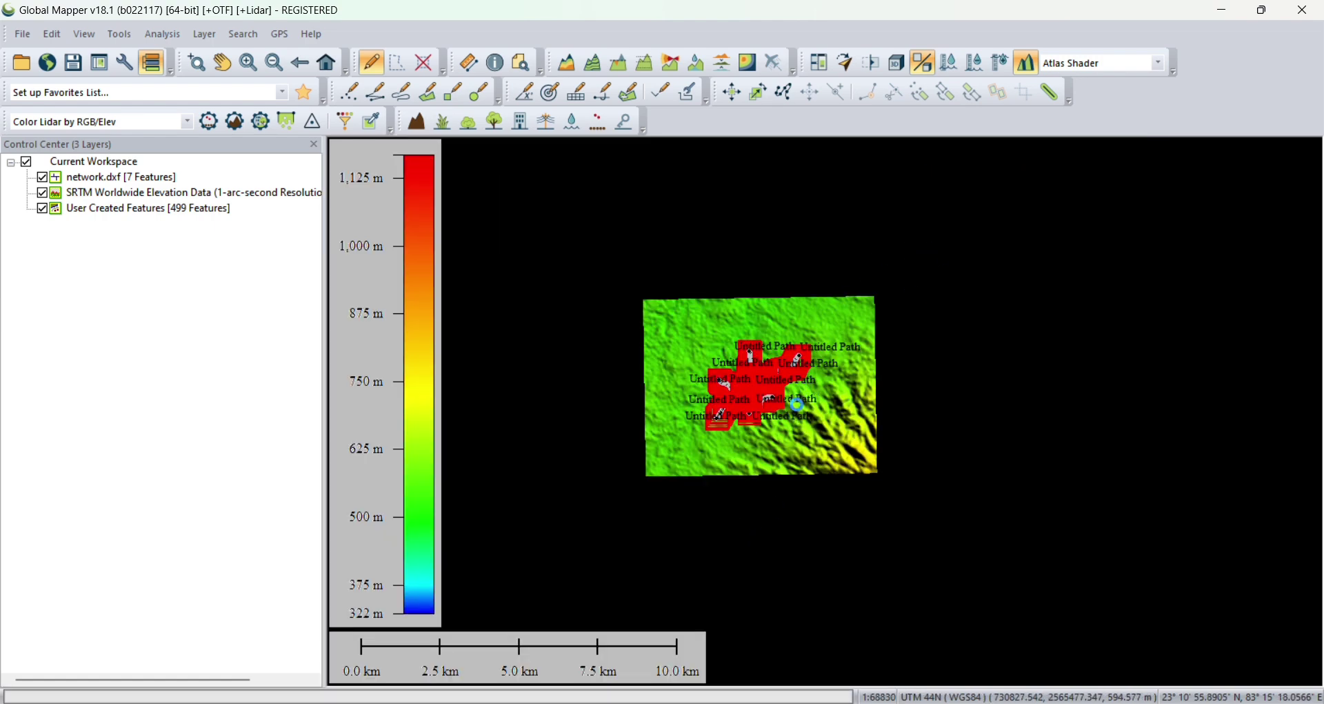
scroll(772, 448, "up", 2)
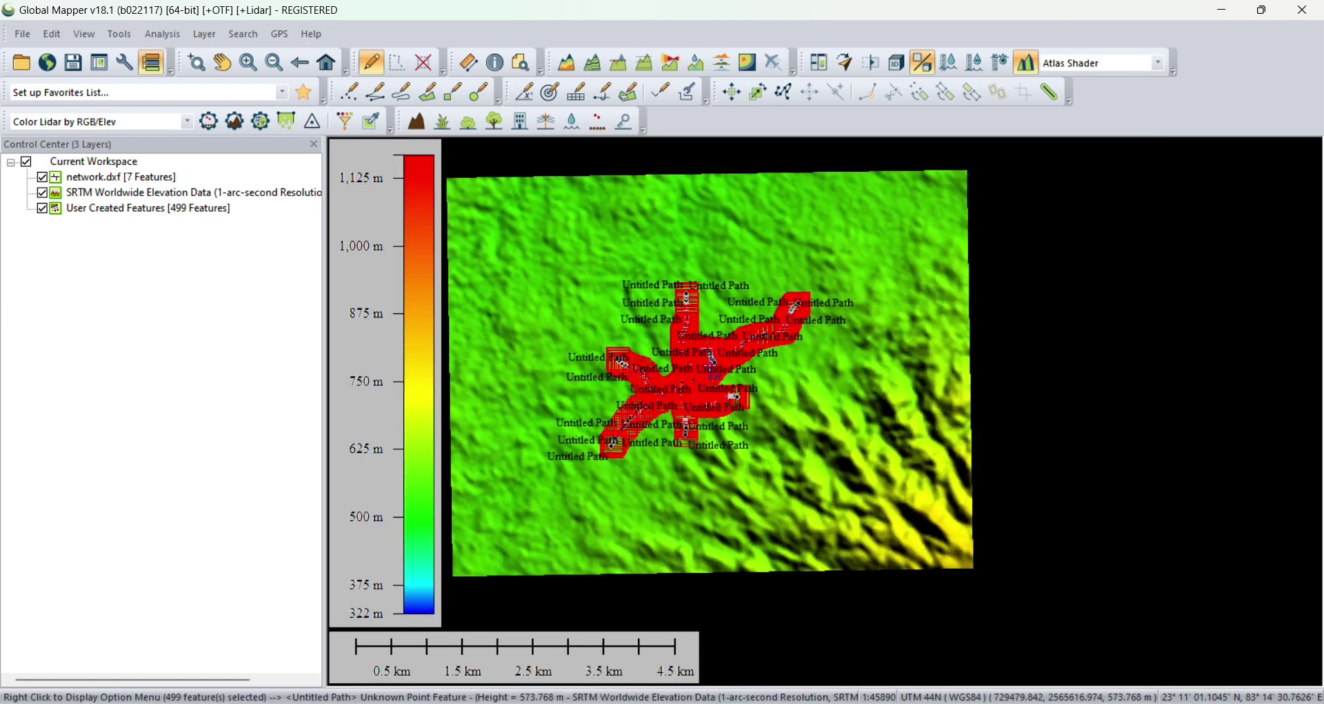
scroll(736, 395, "up", 1)
scroll(779, 422, "down", 1)
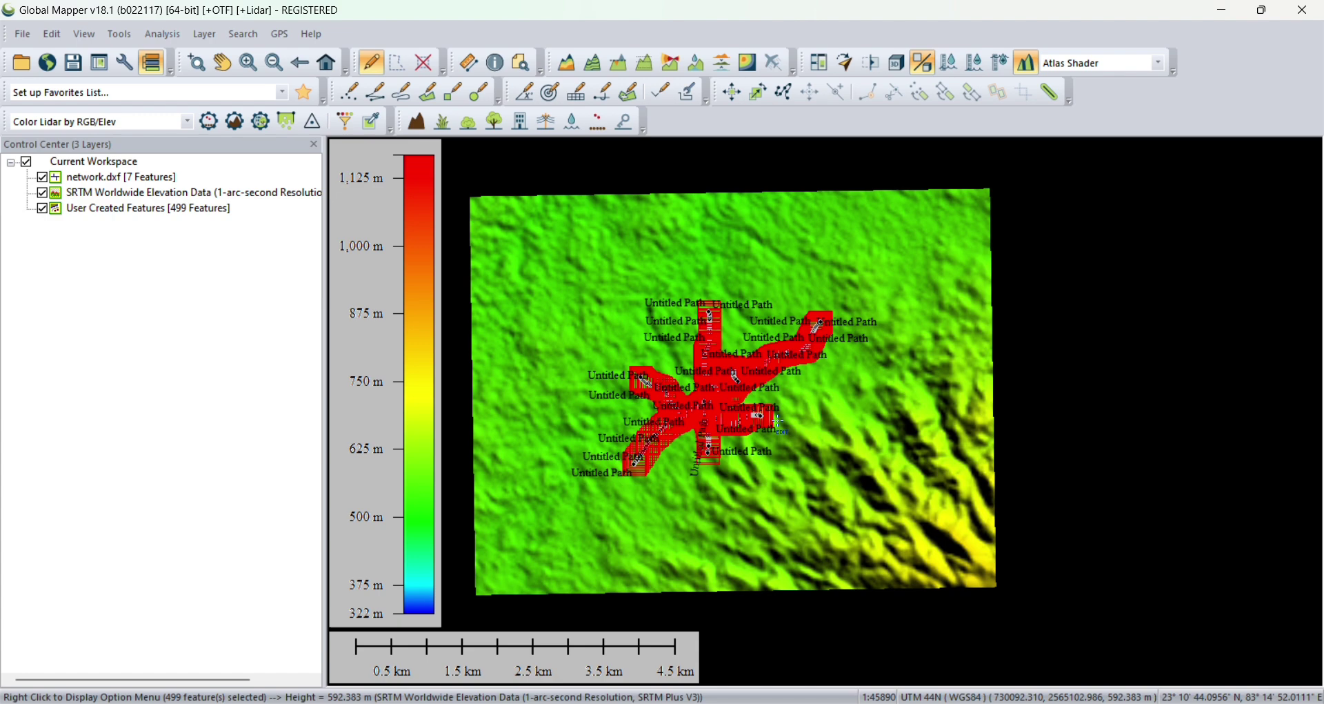
- Box-select all 506 features over the elevation tile
scroll(790, 452, "up", 2)
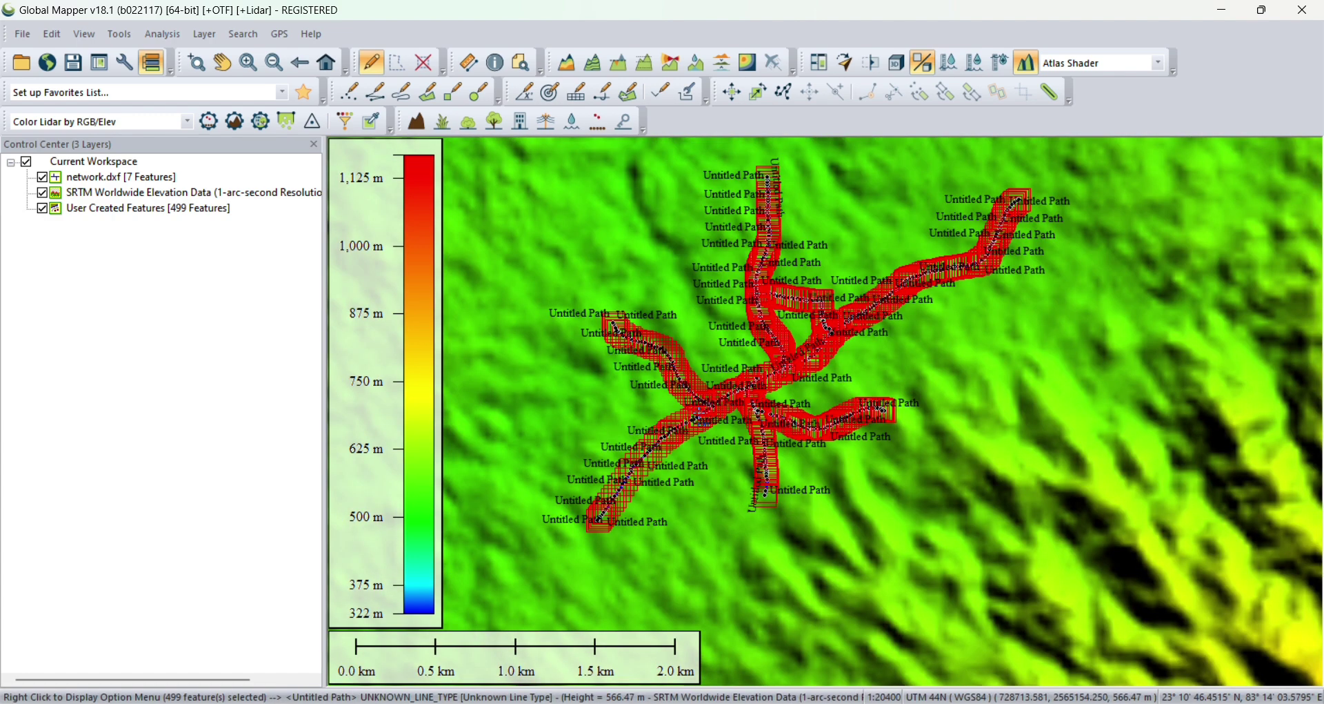
scroll(653, 376, "down", 1)
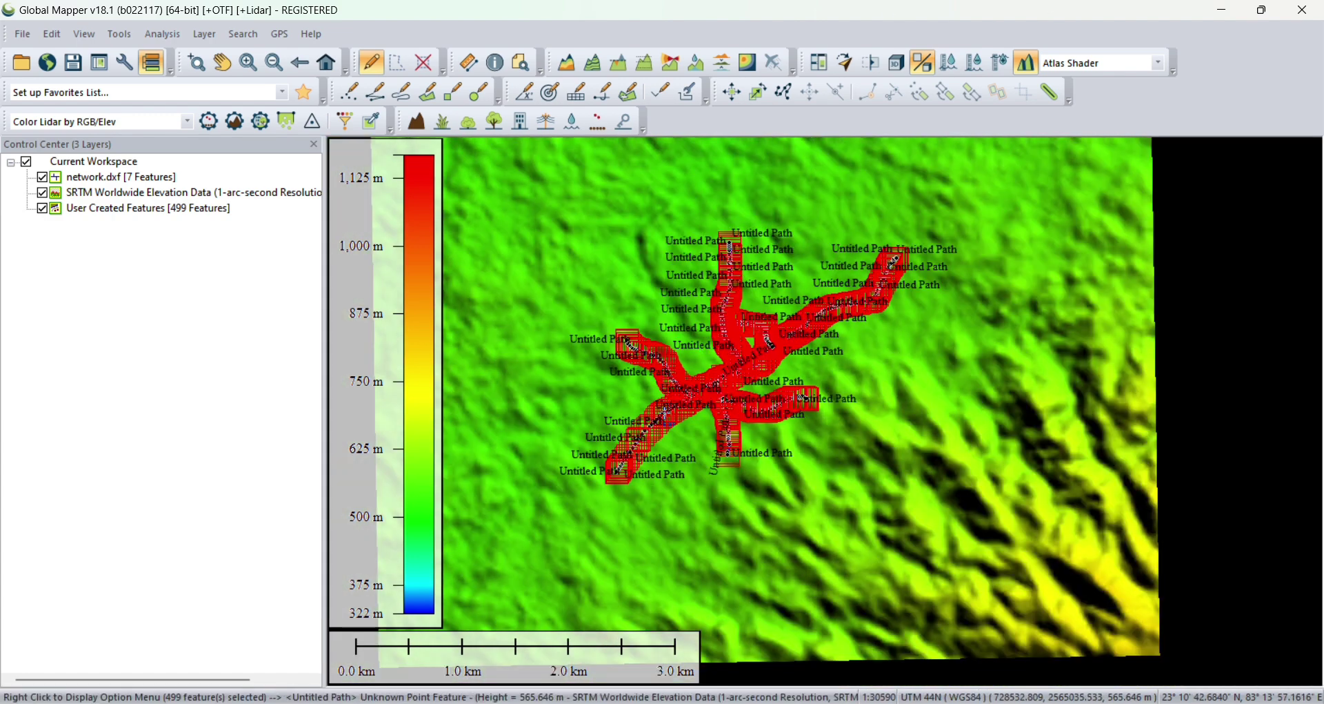
scroll(850, 408, "down", 1)
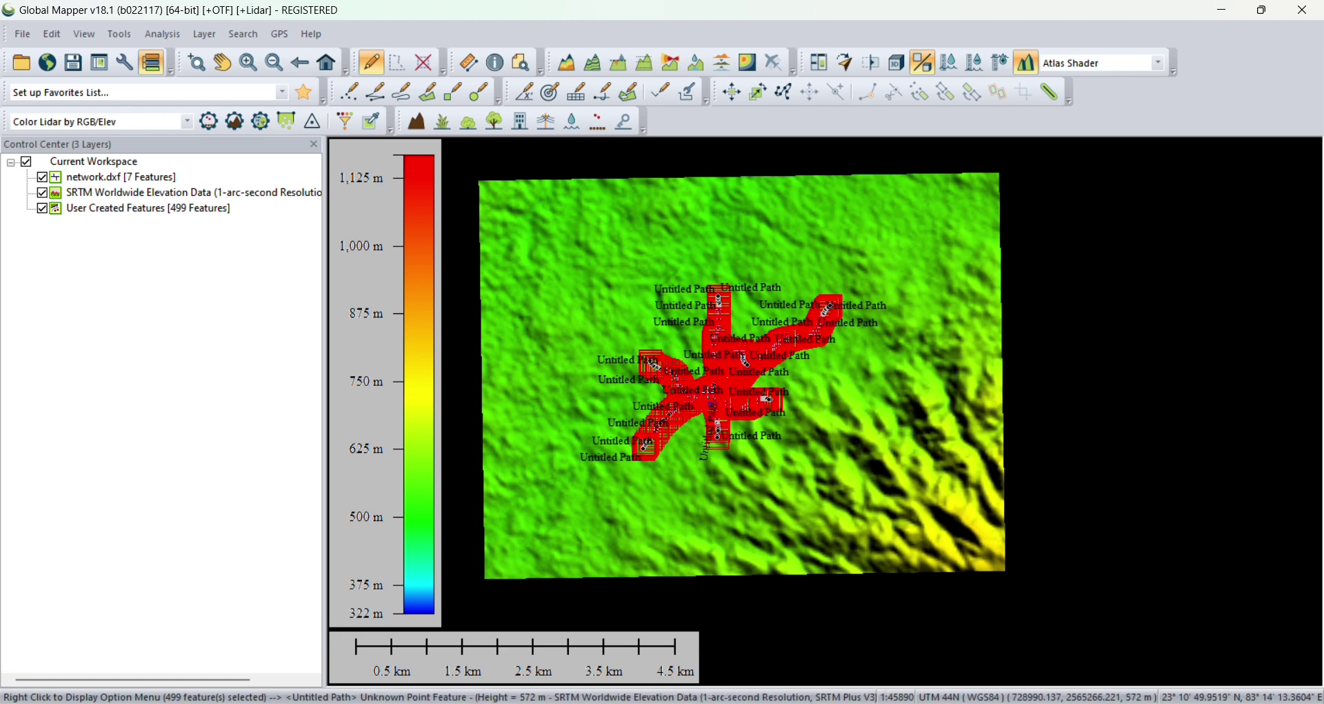
scroll(718, 532, "down", 2)
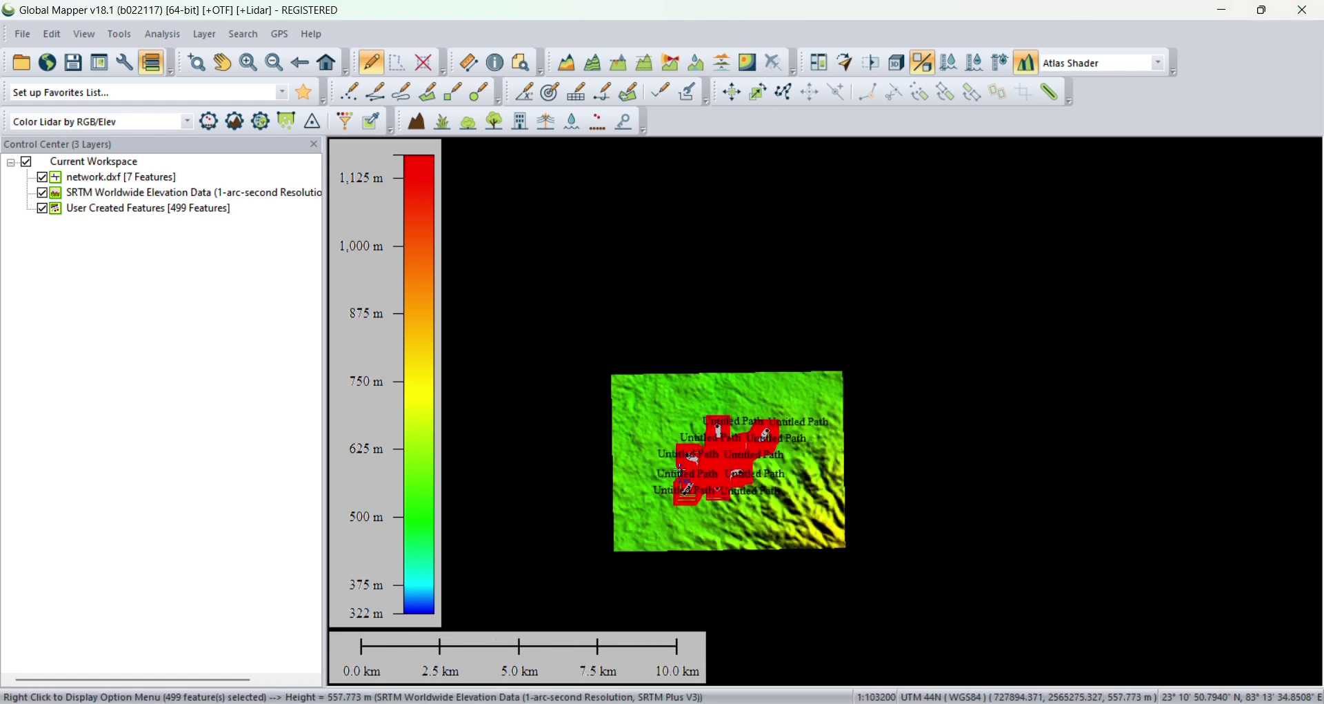
left_click_drag(597, 352, 826, 546)
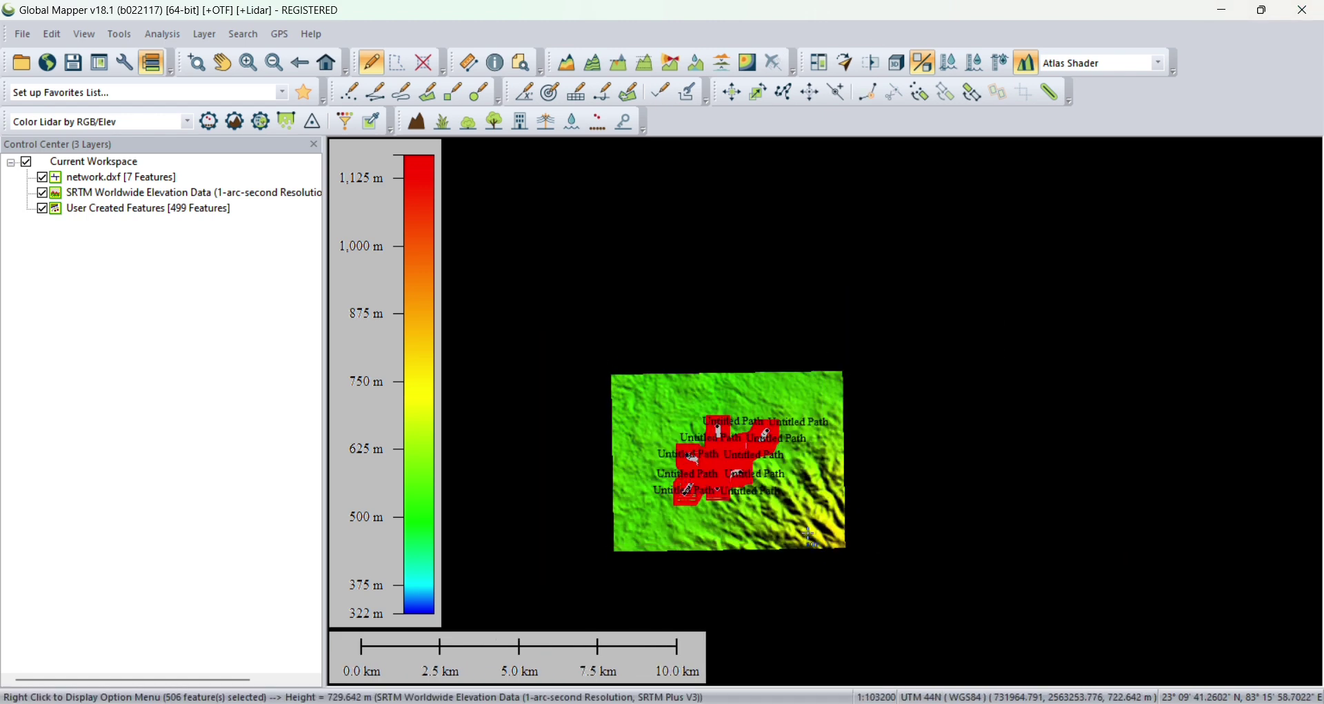
- Add terrain ELEVATION attributes to all 506 selected features
right_click(712, 453)
mouse_move(749, 420)
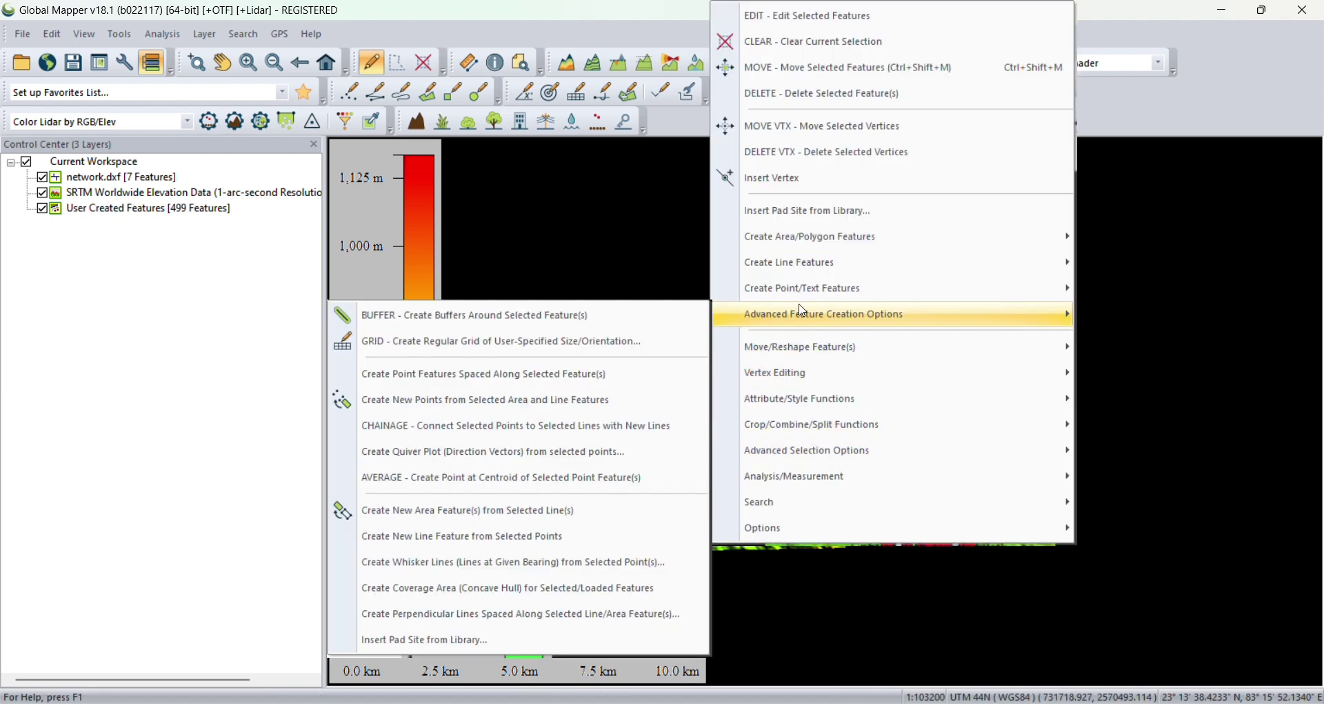
mouse_move(838, 474)
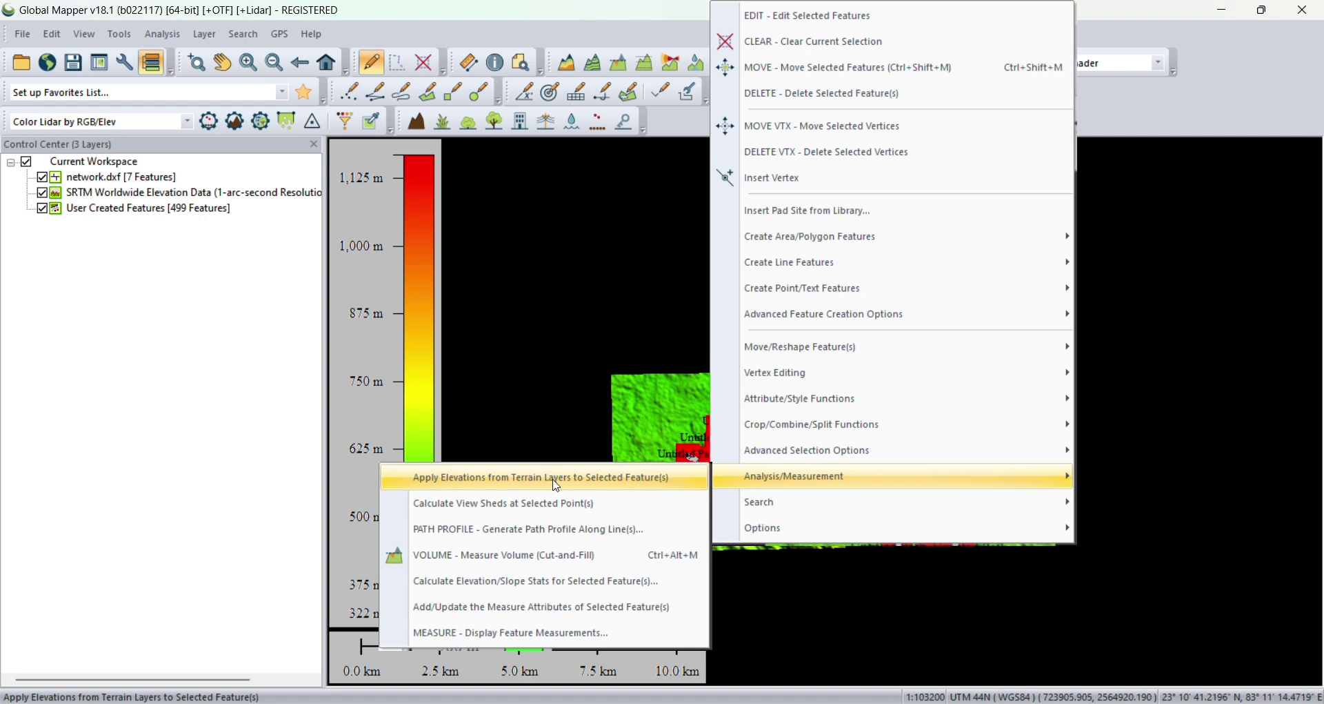
left_click(605, 488)
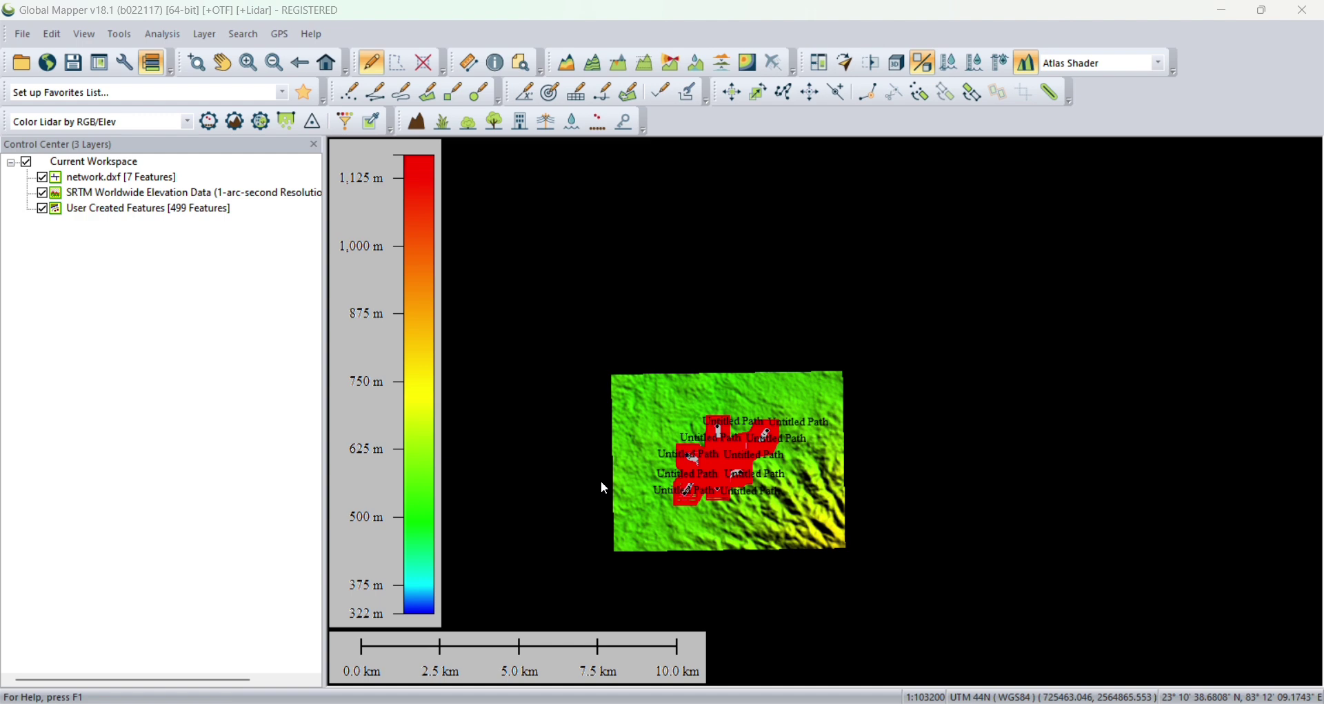
left_click(717, 397)
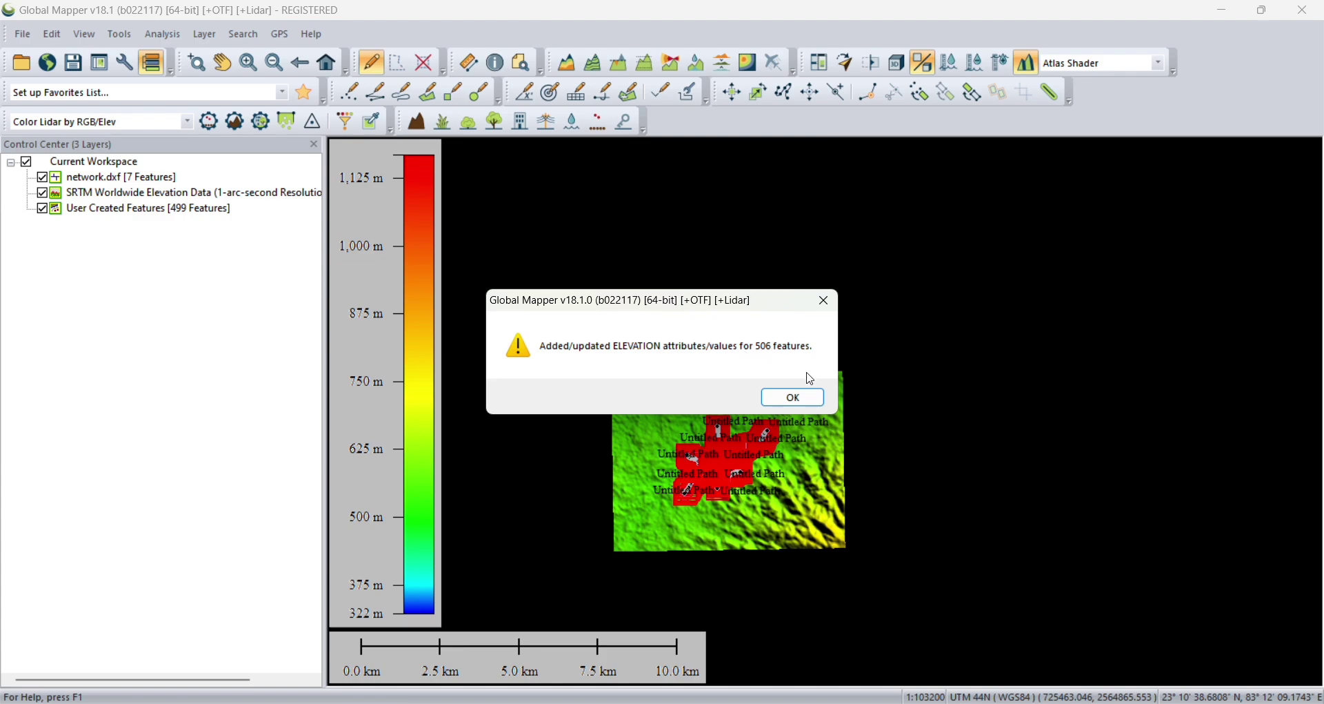
left_click(793, 398)
scroll(767, 408, "up", 6)
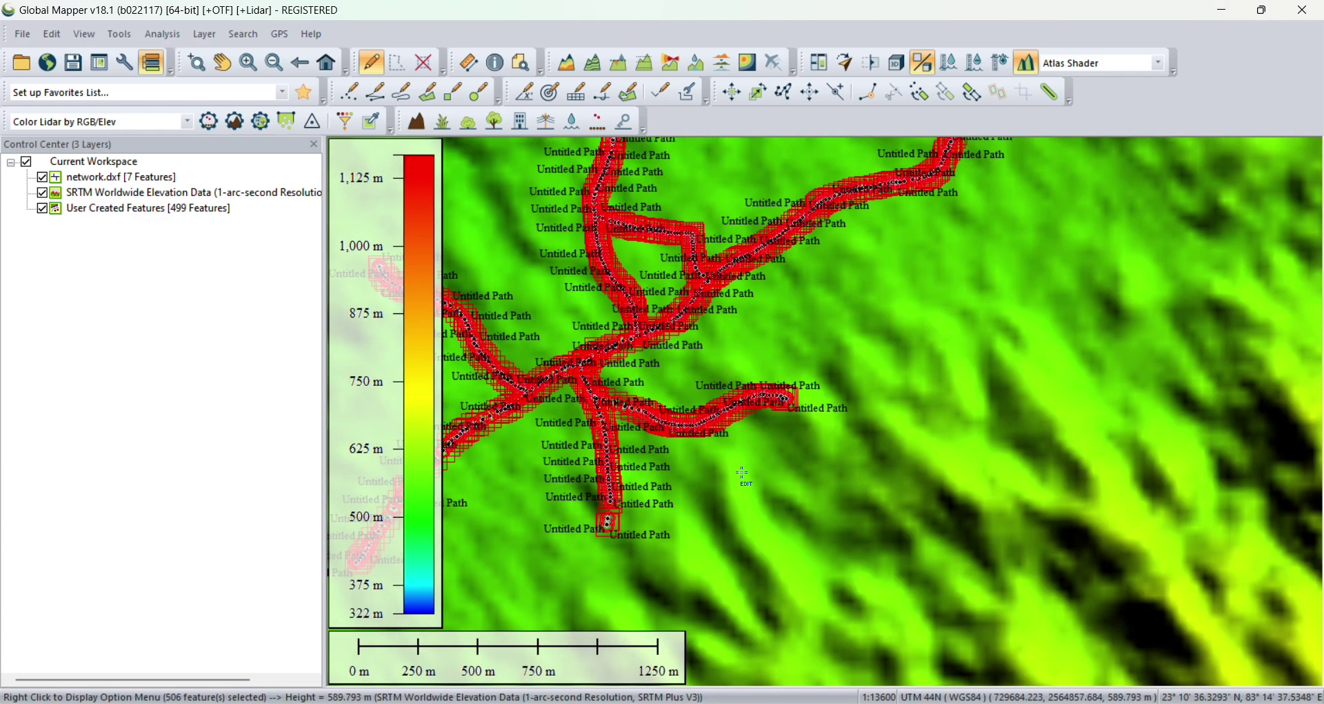
scroll(828, 448, "down", 5)
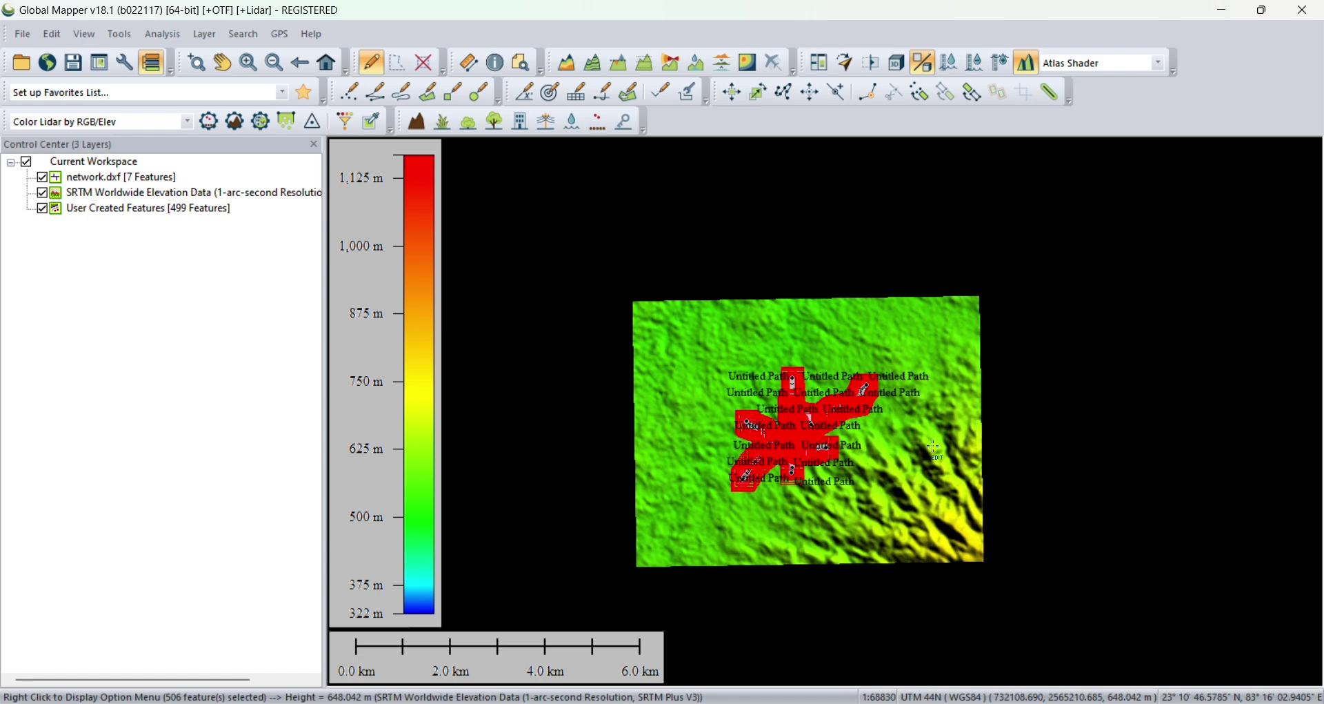
scroll(828, 447, "up", 10)
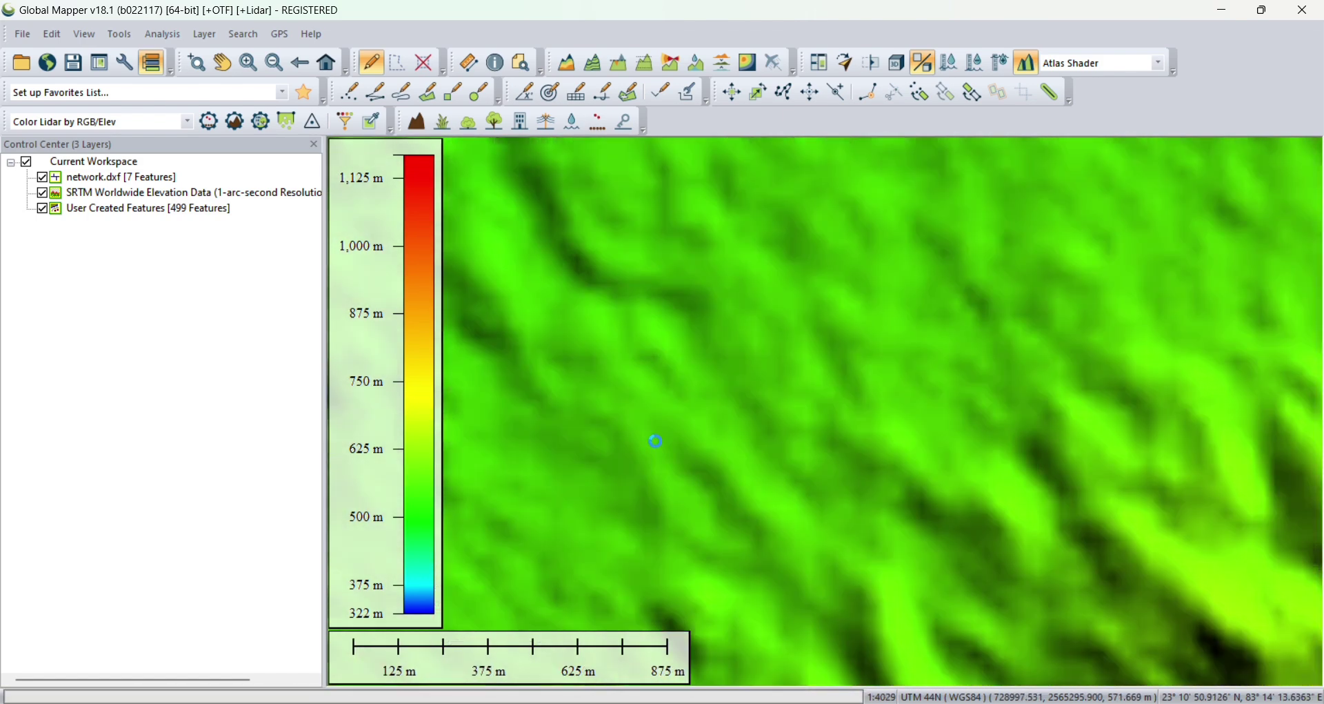
scroll(653, 434, "up", 7)
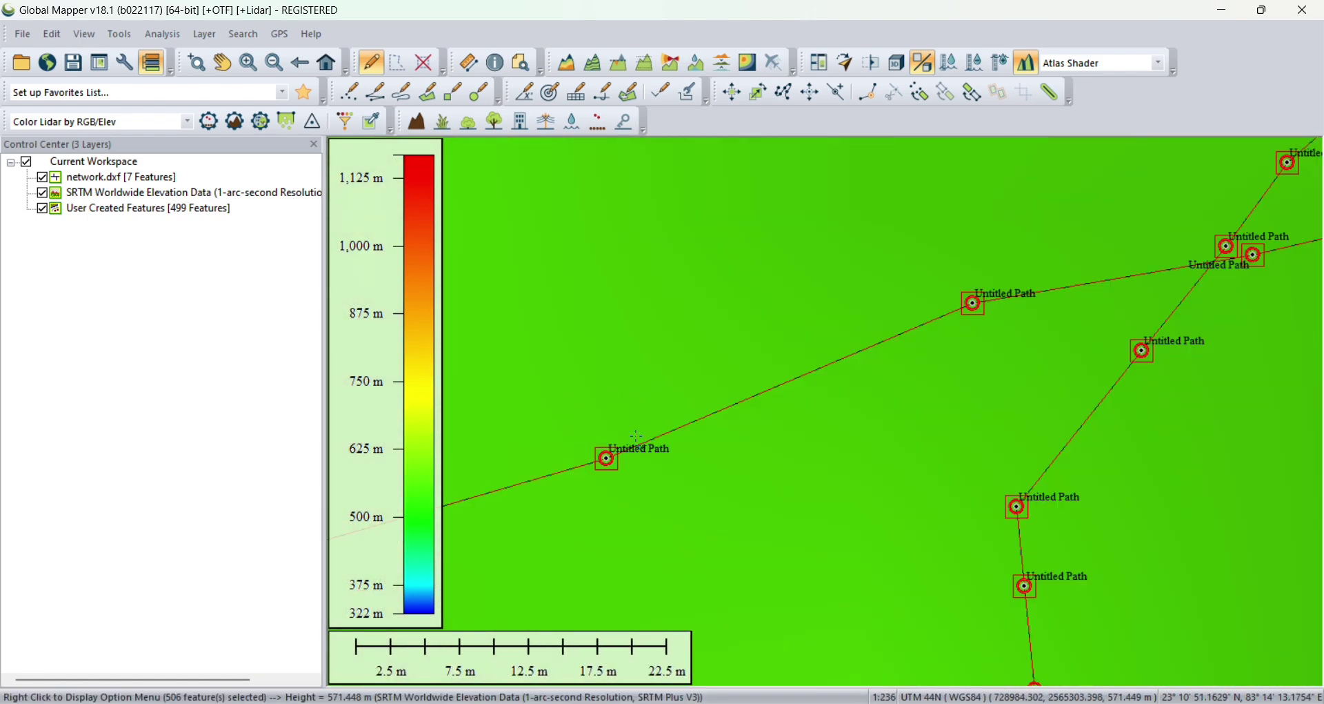
scroll(683, 424, "down", 6)
scroll(677, 422, "up", 4)
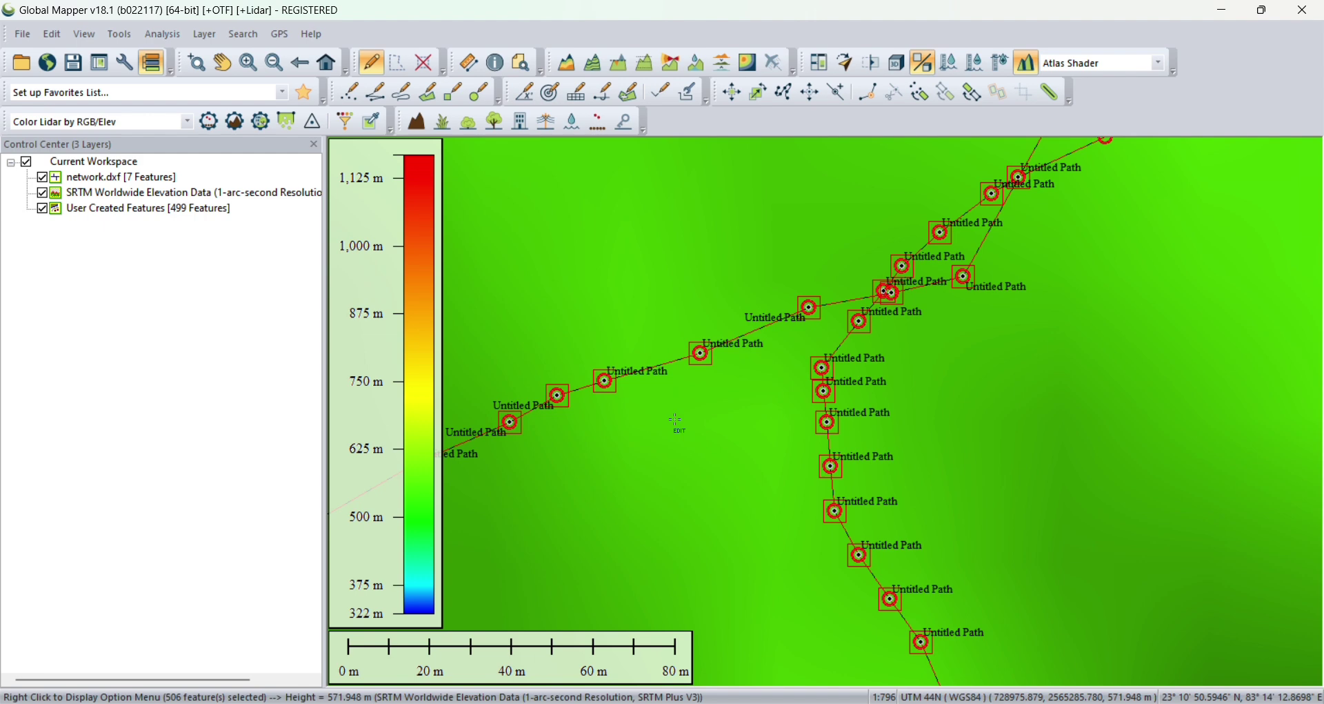
scroll(695, 390, "down", 12)
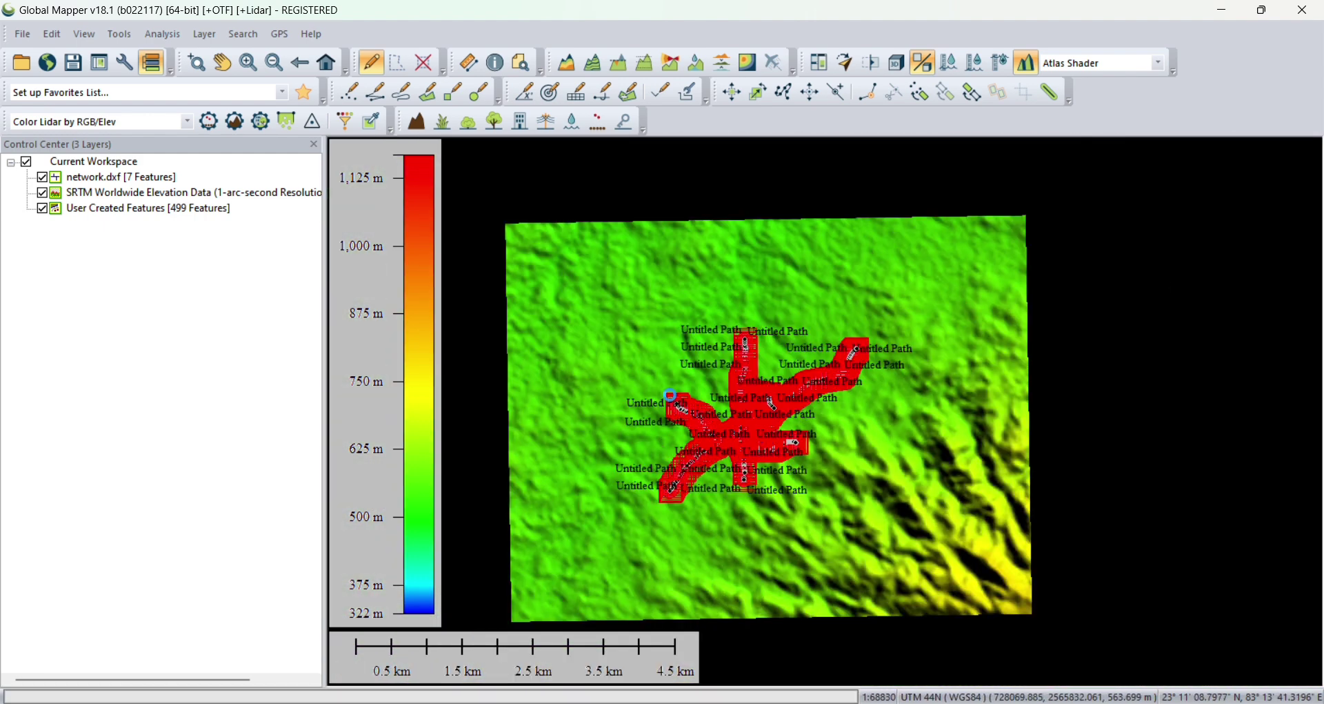
scroll(670, 397, "down", 1)
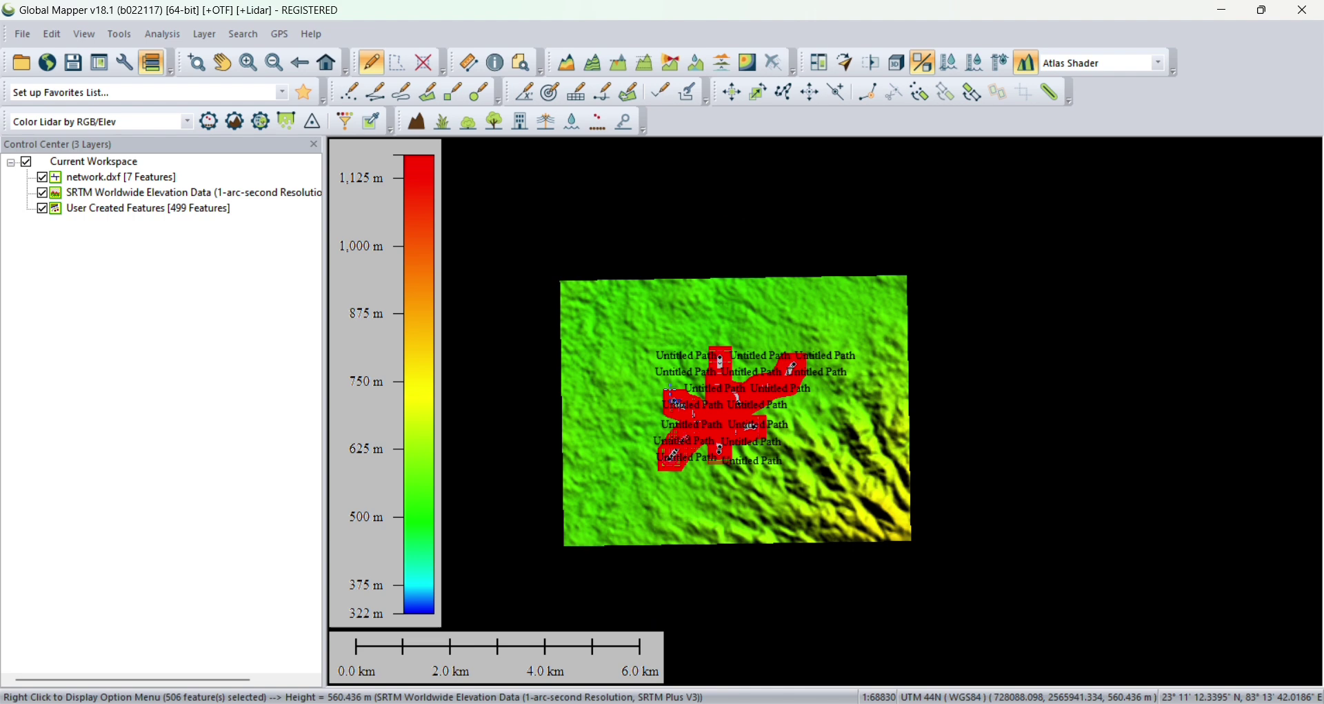
- Set the User Created Features layer to label points with their ELEVATION attribute
left_click_drag(312, 275, 274, 275)
left_click(93, 211)
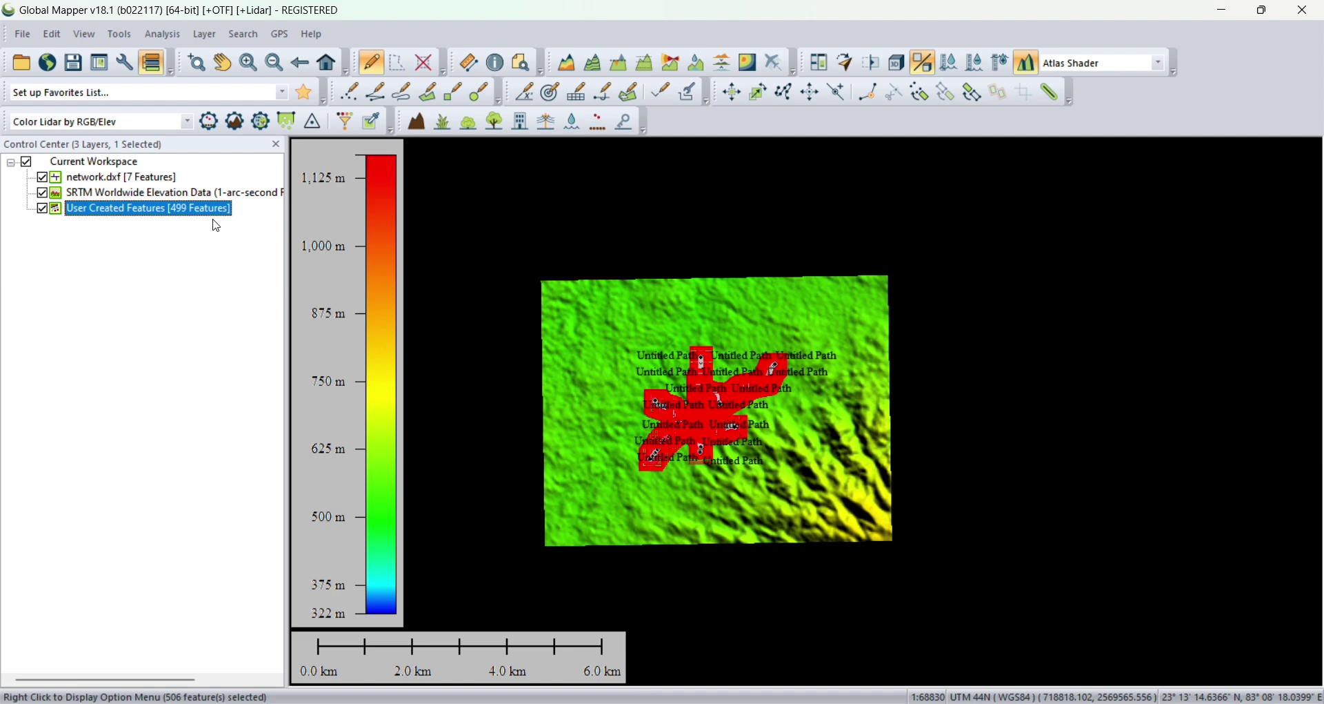
double_click(171, 216)
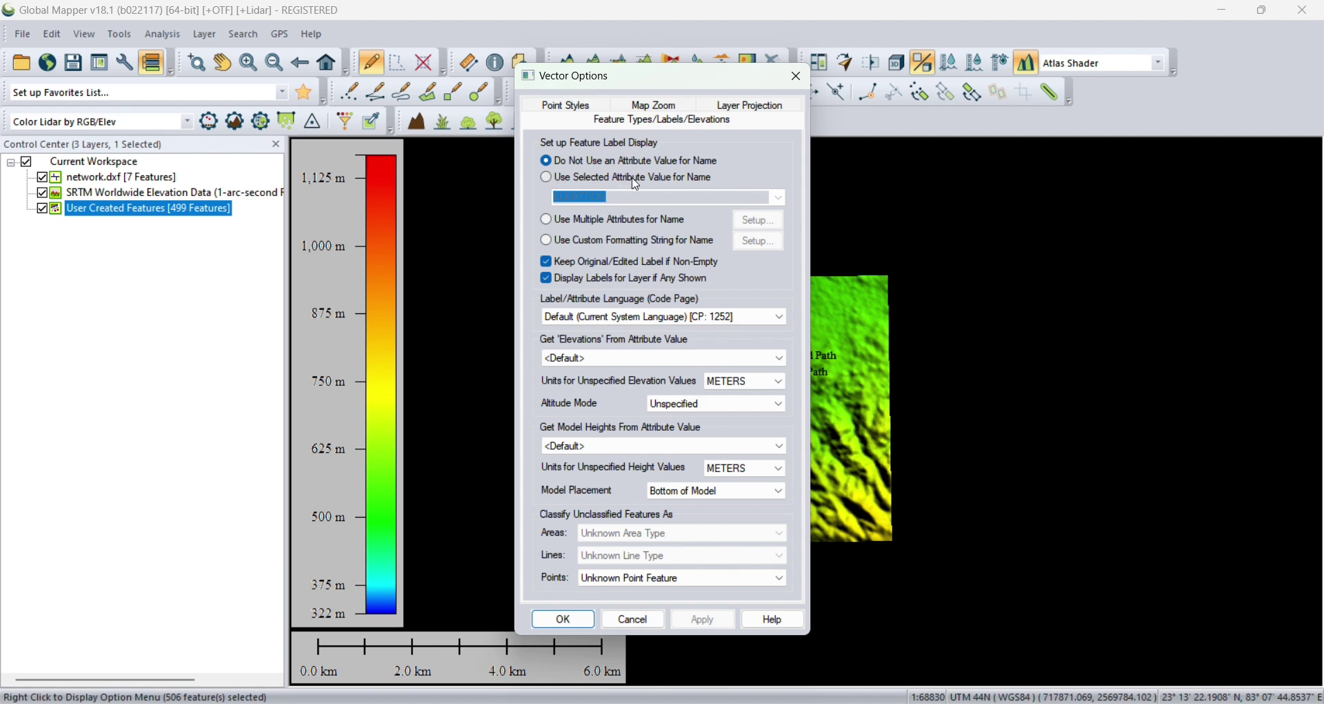
left_click(687, 184)
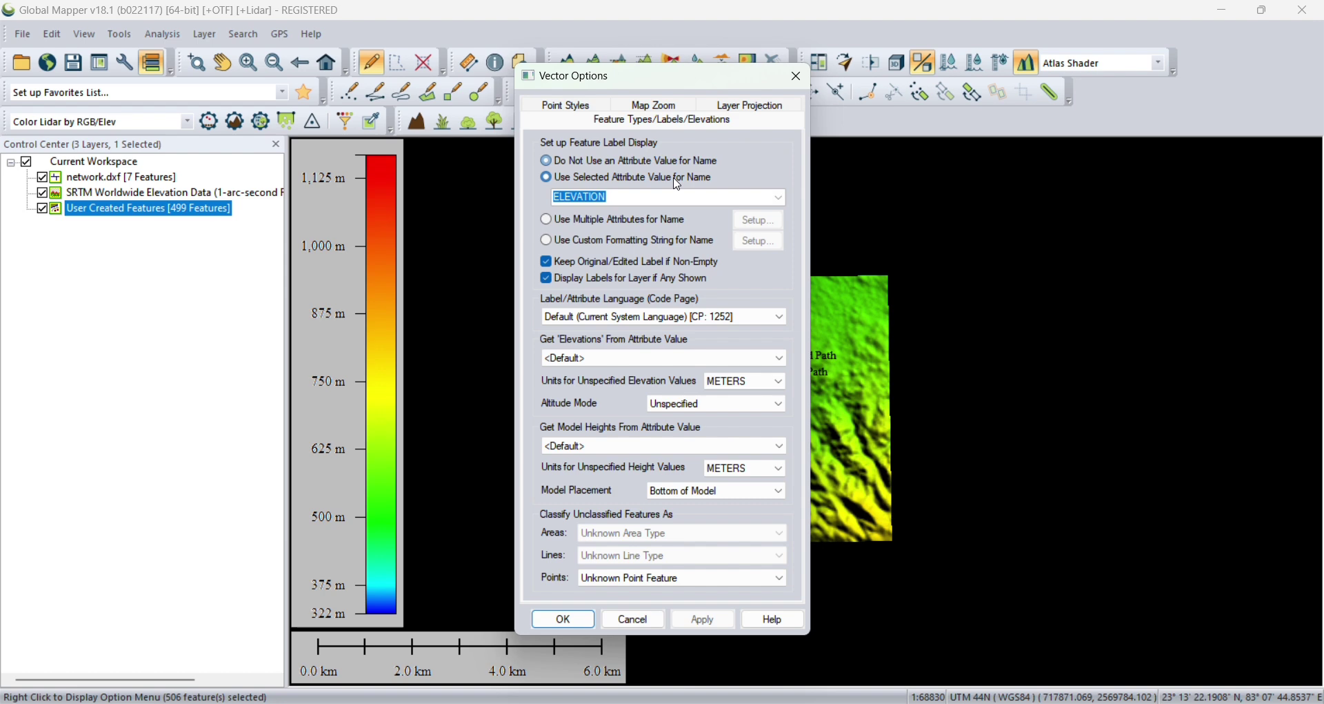
left_click(764, 200)
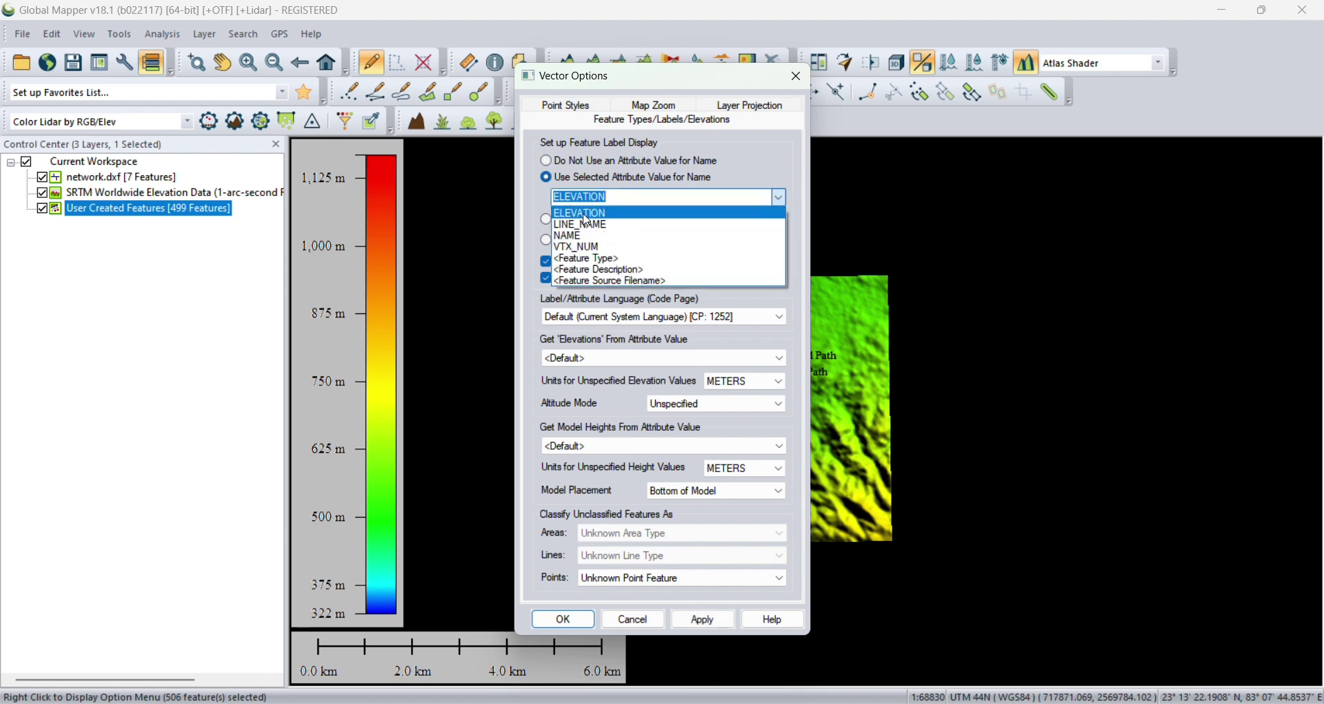
left_click(587, 215)
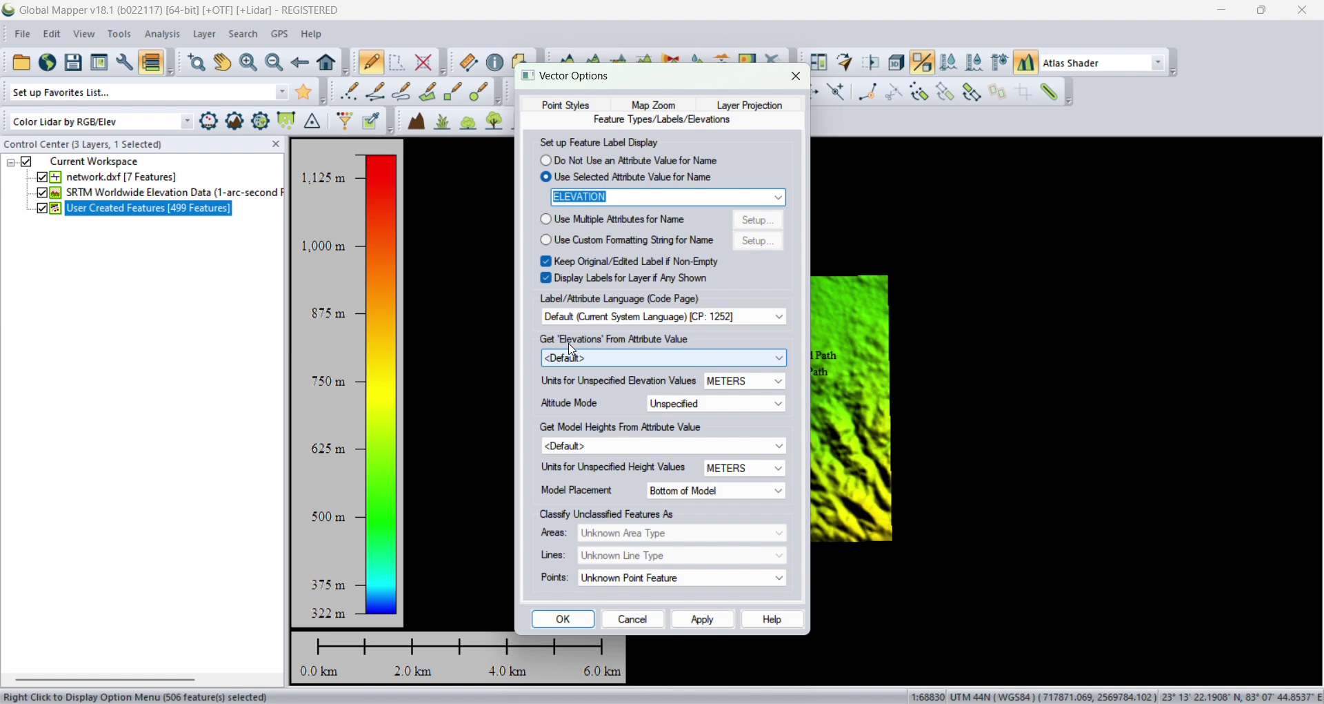
- Take feature elevations and model heights from ELEVATION, and apply the new labels
left_click(682, 358)
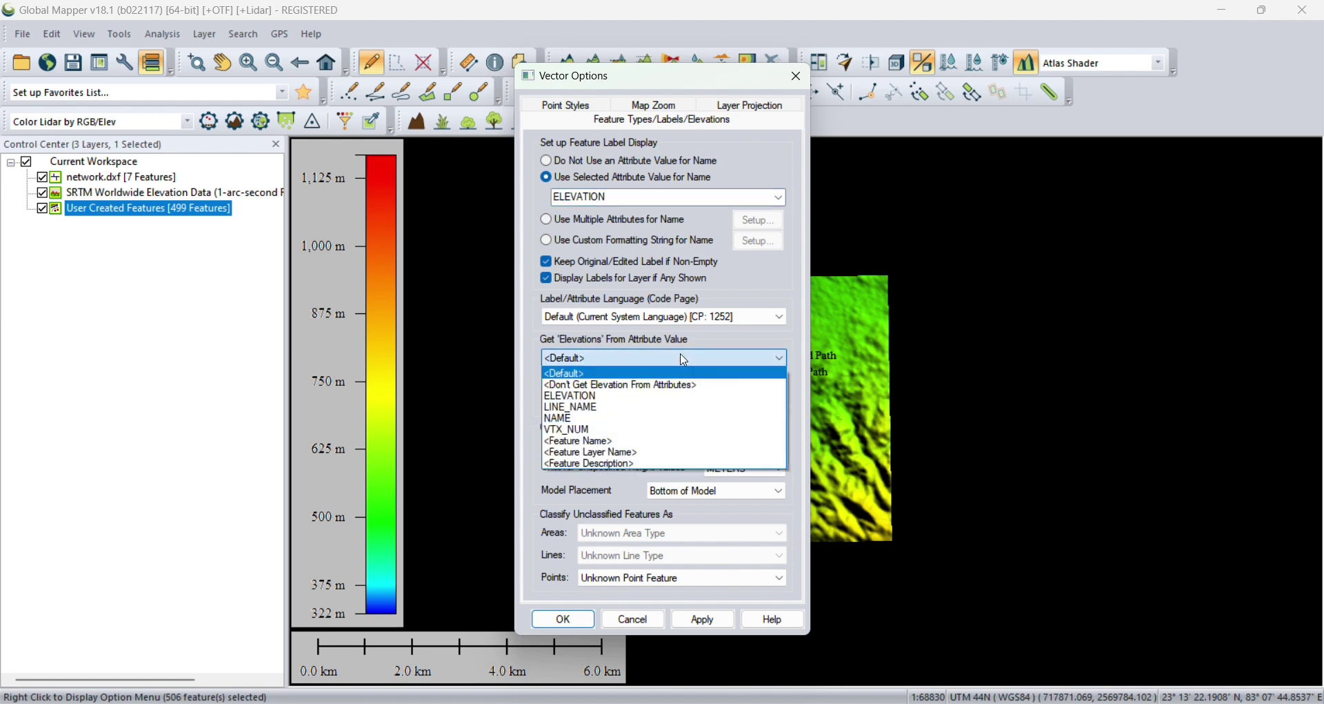
left_click(583, 396)
left_click(608, 447)
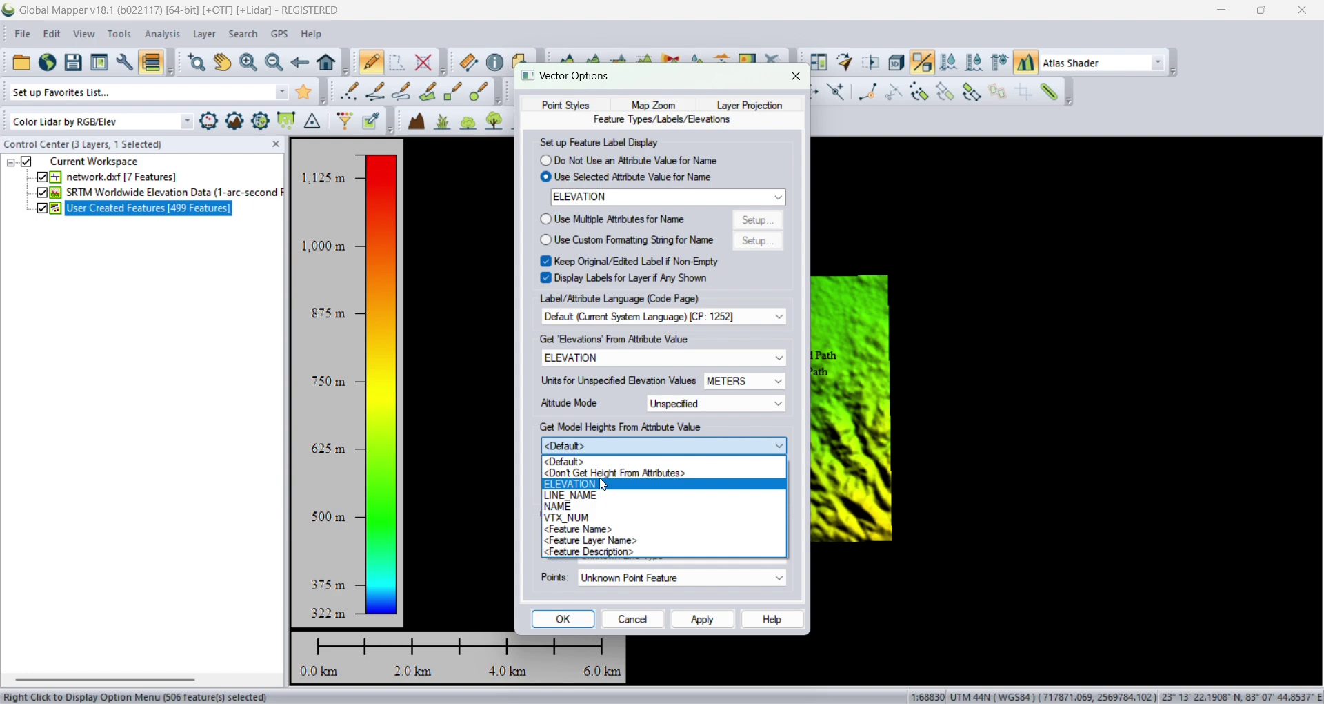
left_click(605, 483)
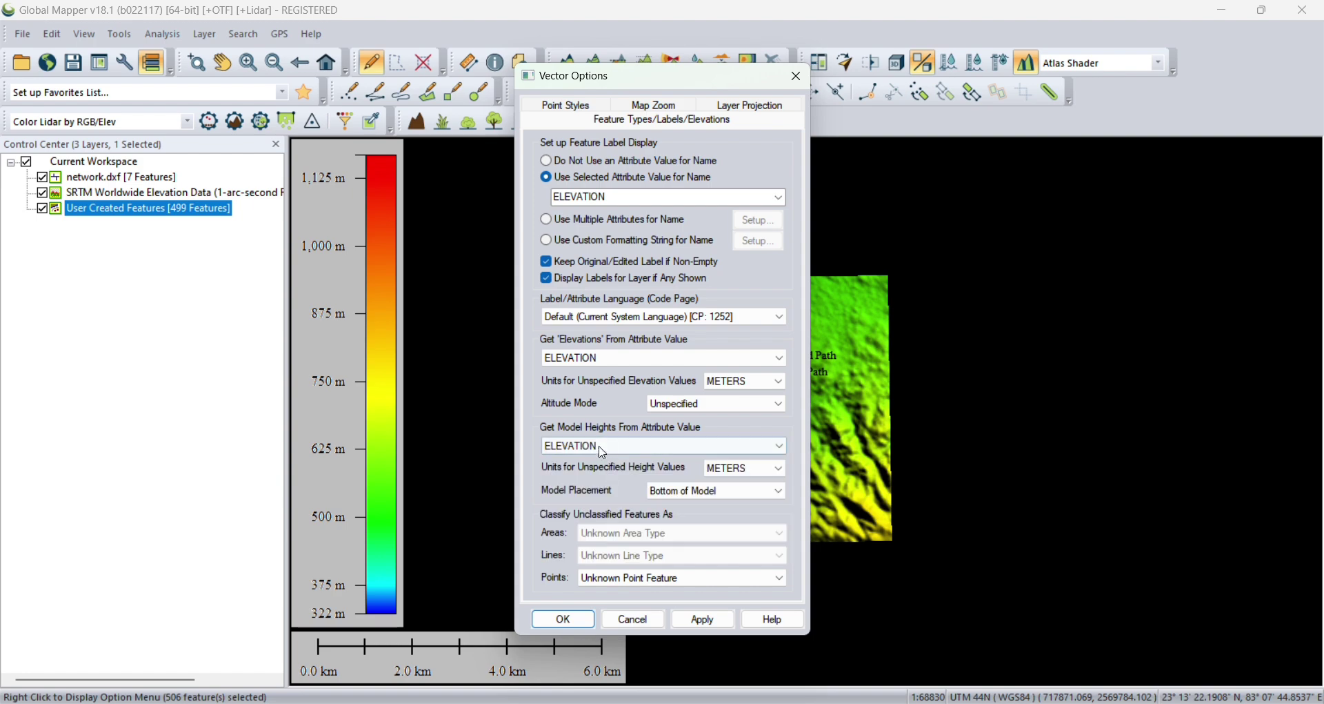
left_click(704, 621)
left_click(737, 452)
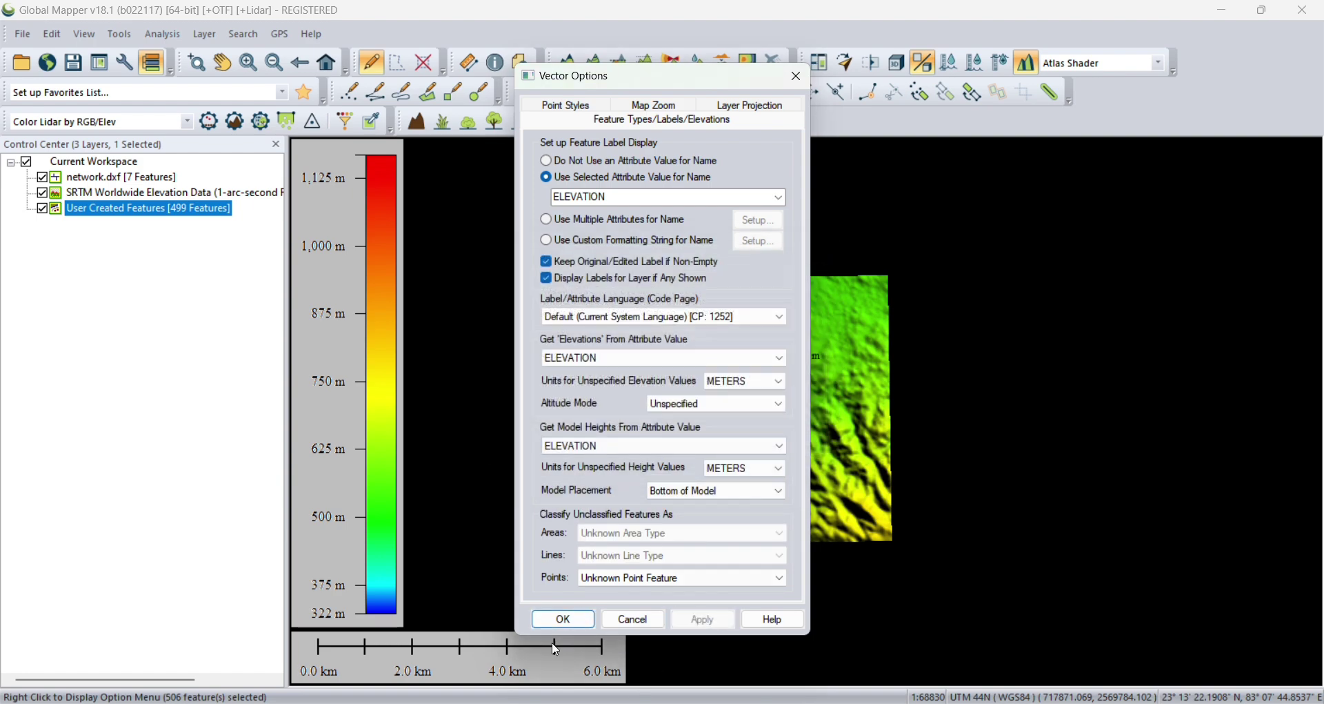
left_click(559, 622)
scroll(697, 378, "up", 5)
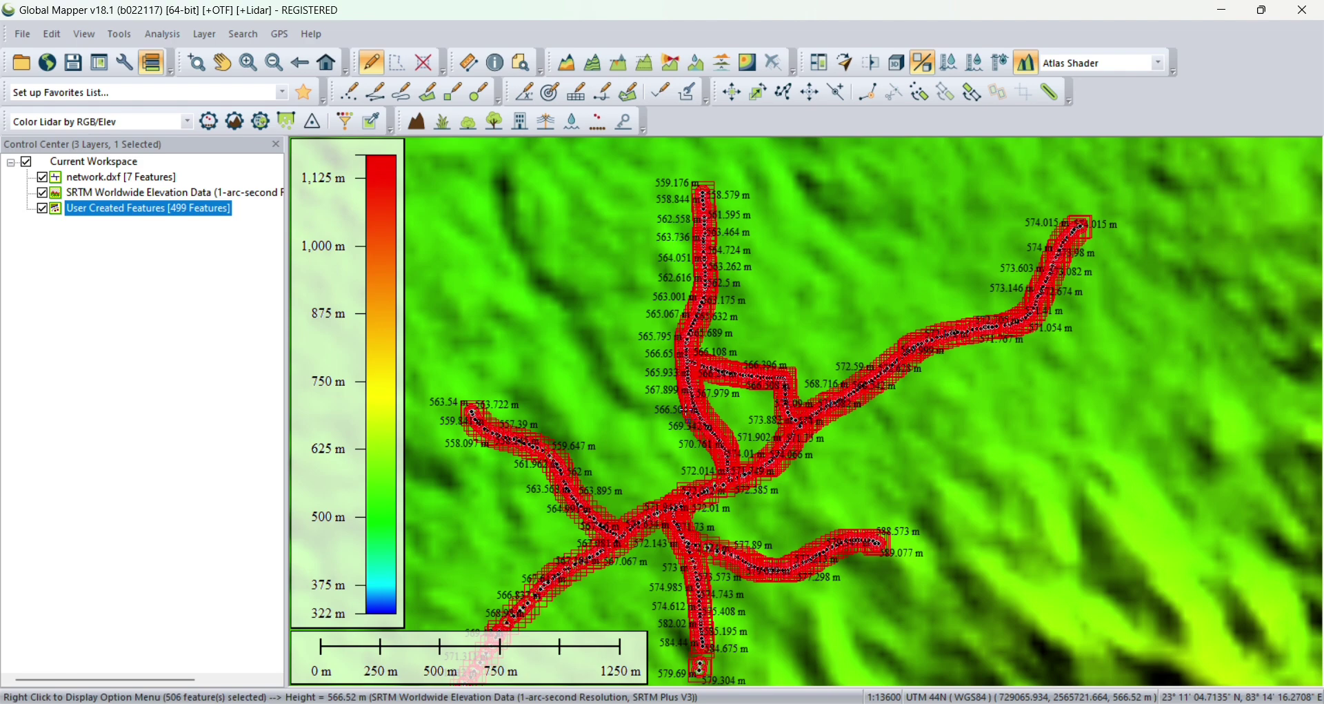
scroll(694, 383, "up", 6)
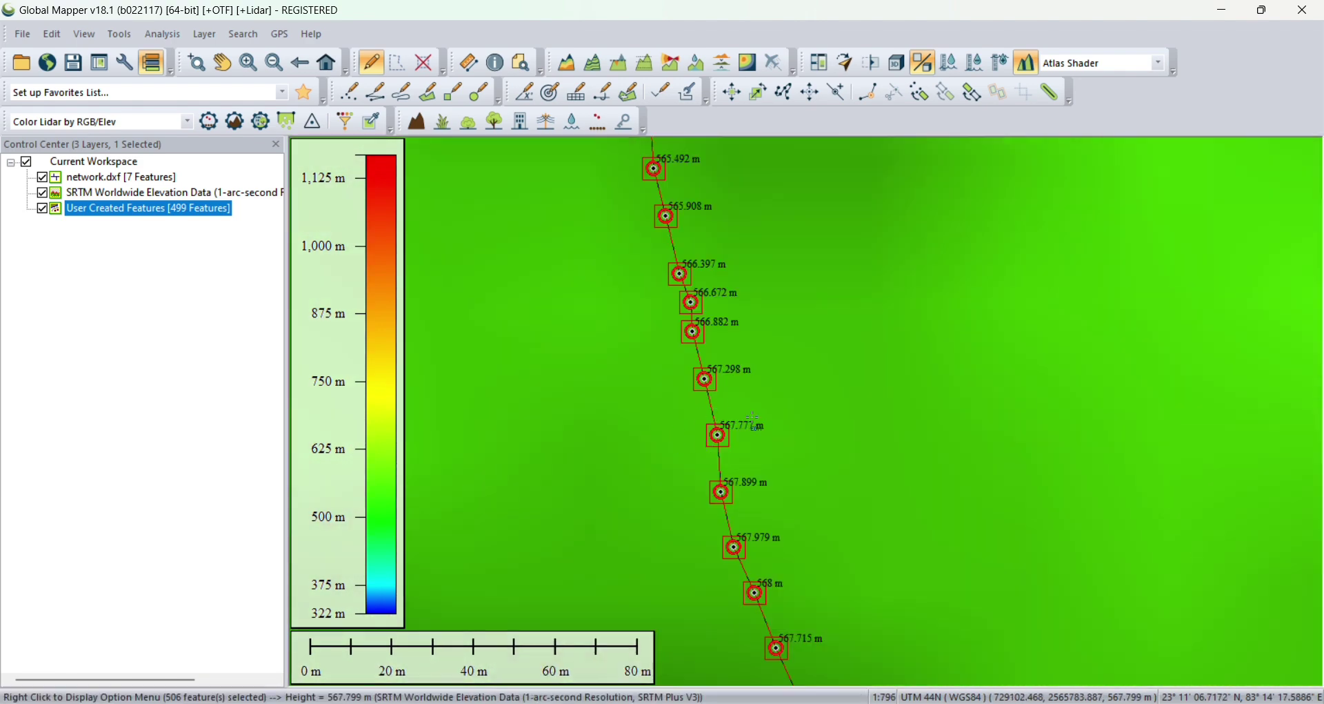
- Turn off the SRTM Worldwide Elevation Data layer and select User Created Features
scroll(752, 425, "up", 3)
scroll(690, 400, "down", 7)
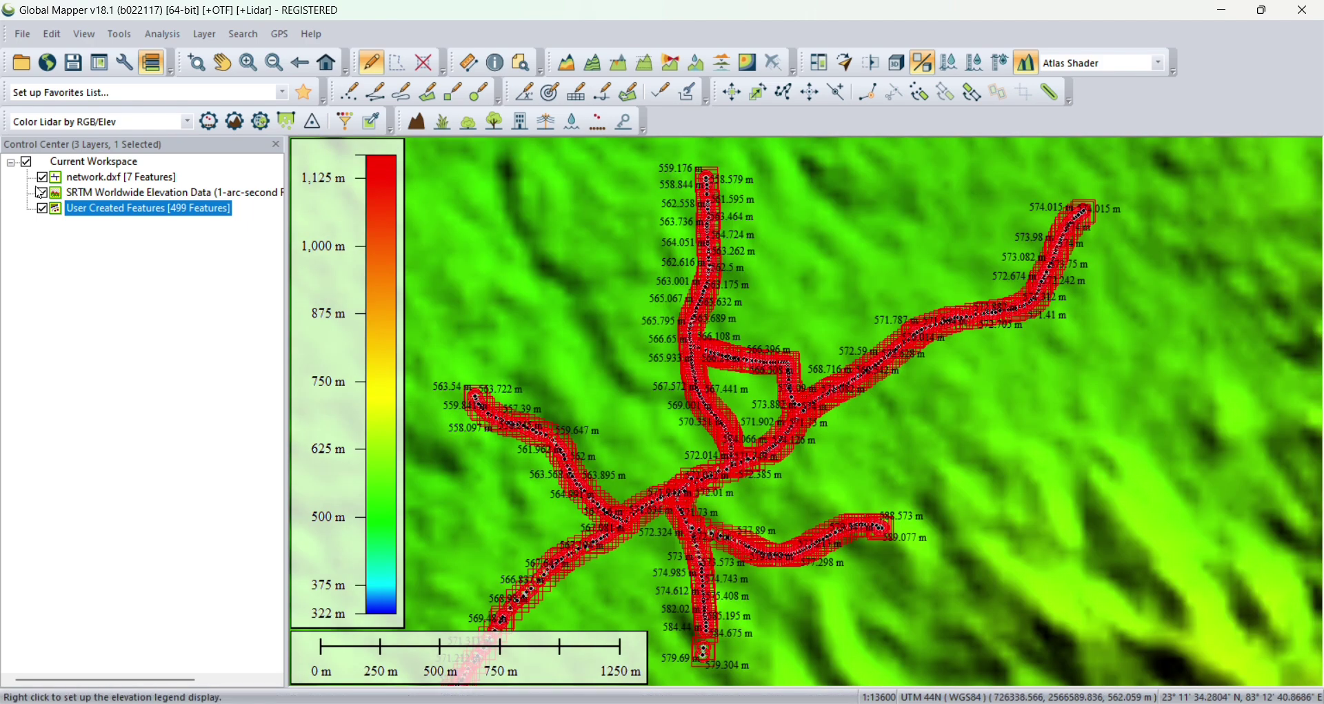
left_click(41, 193)
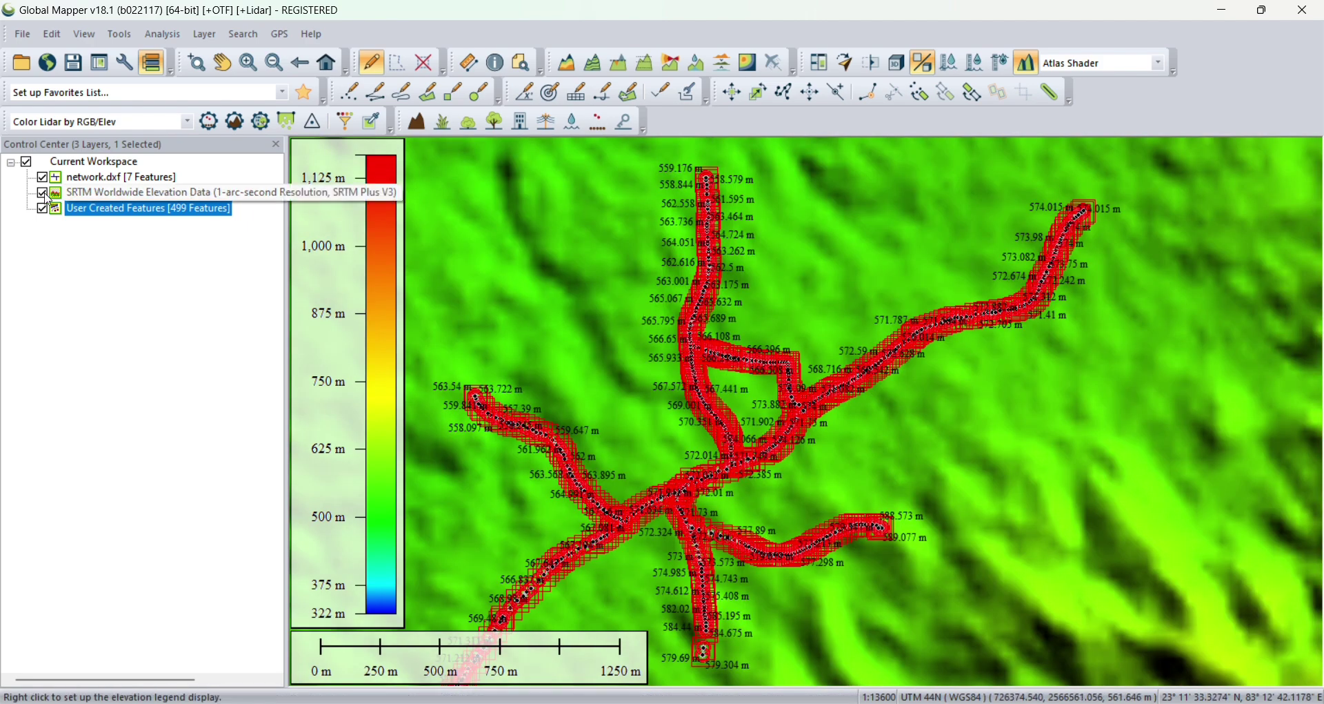
scroll(734, 476, "up", 5)
scroll(689, 466, "down", 3)
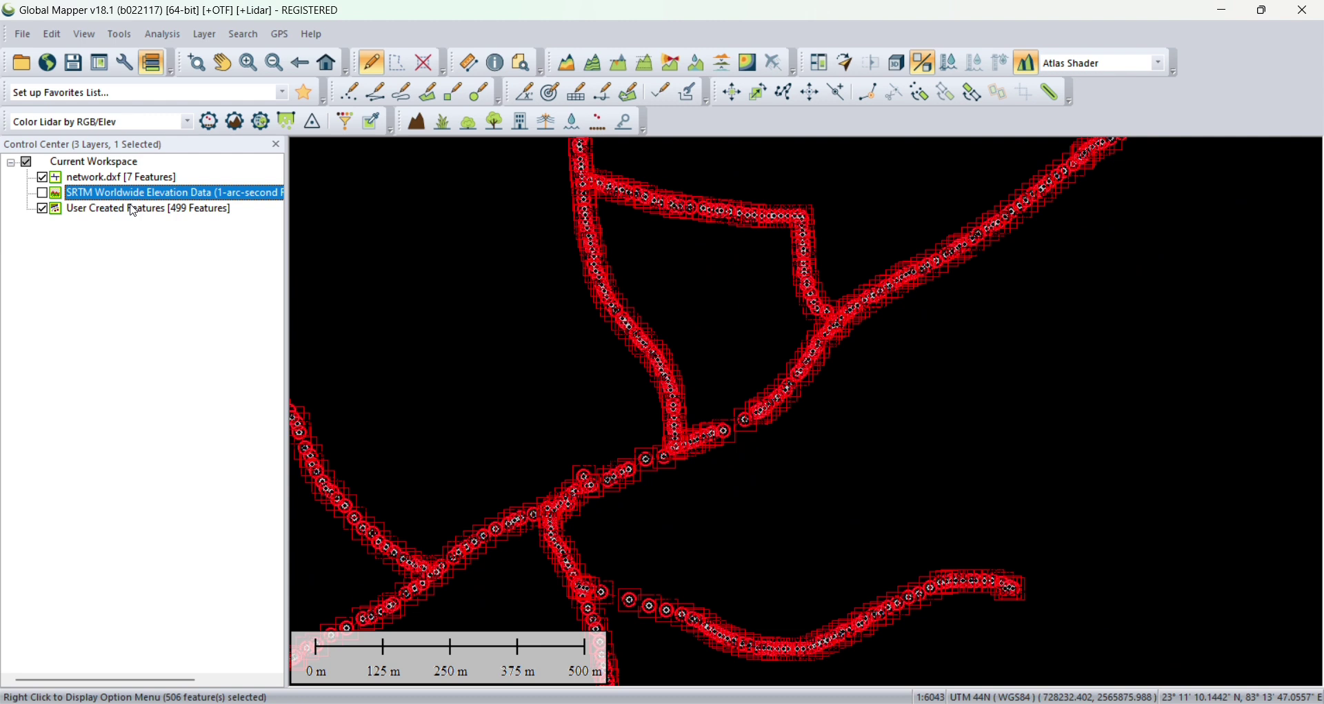
left_click(96, 209)
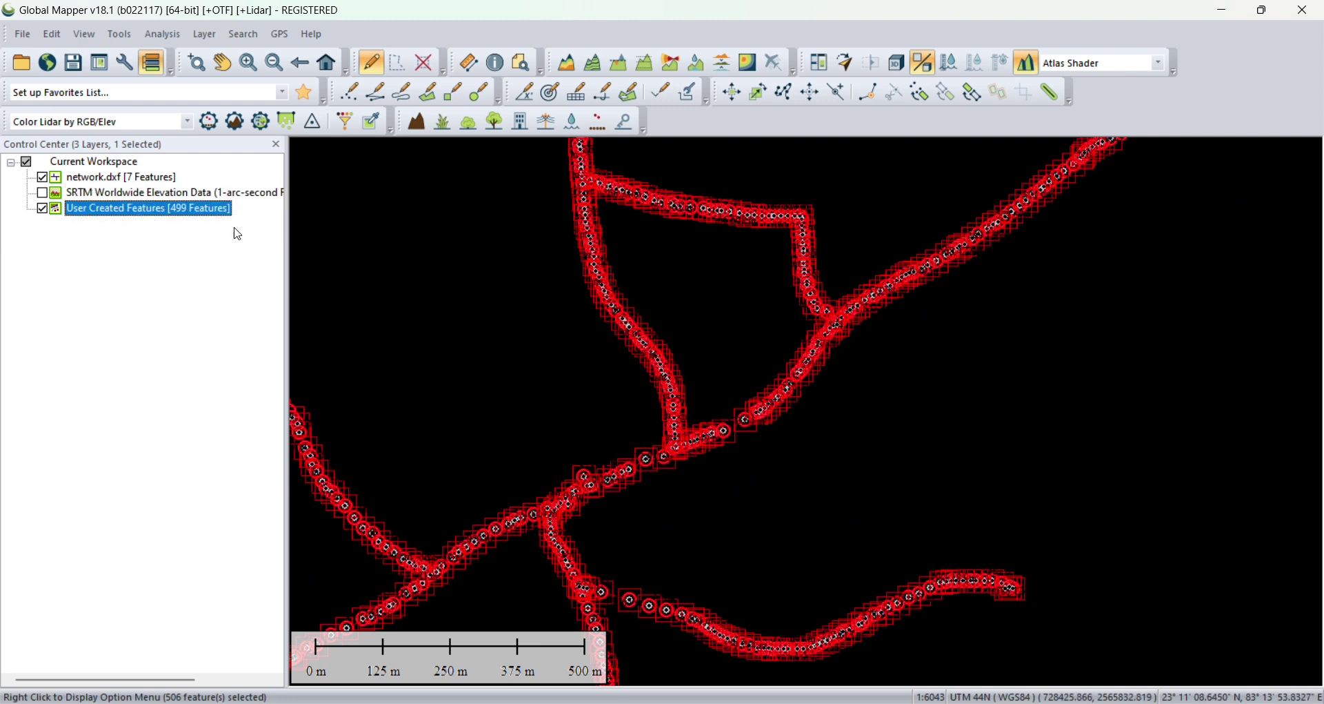
- Export only the User Created Features layer to a new file in DXF format
right_click(98, 219)
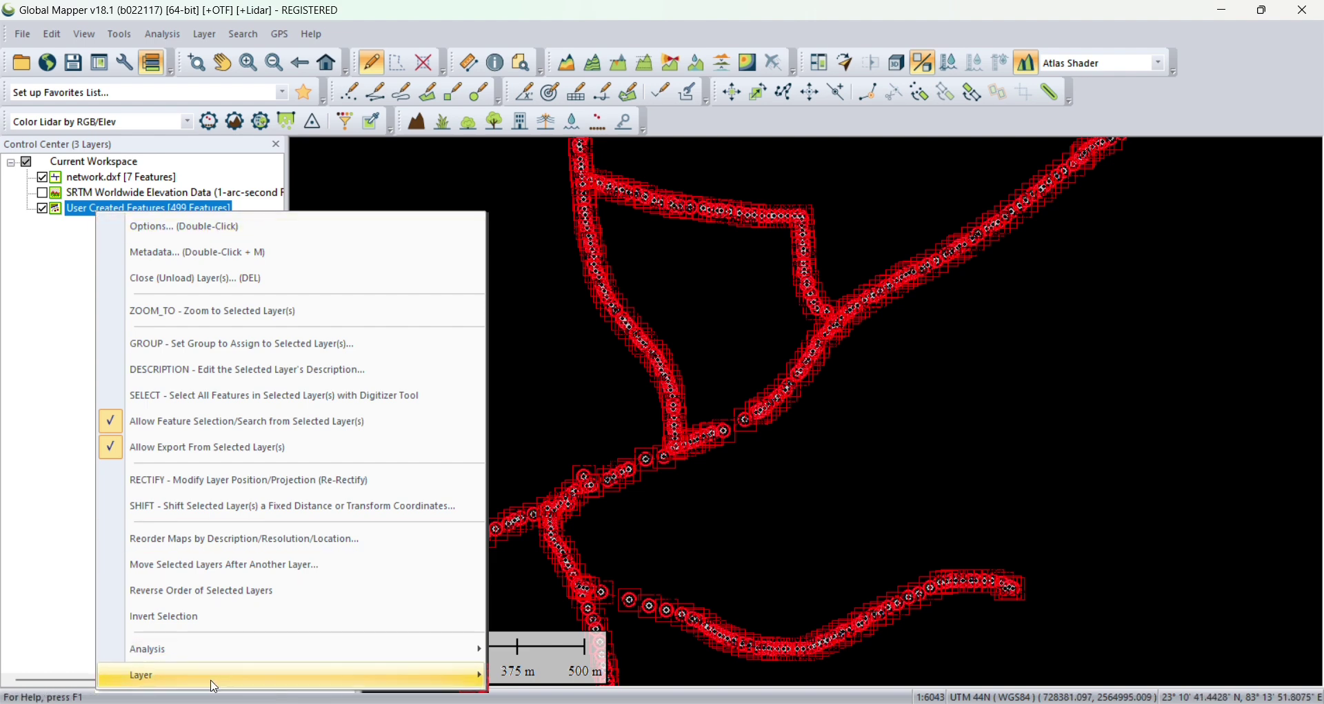
mouse_move(215, 687)
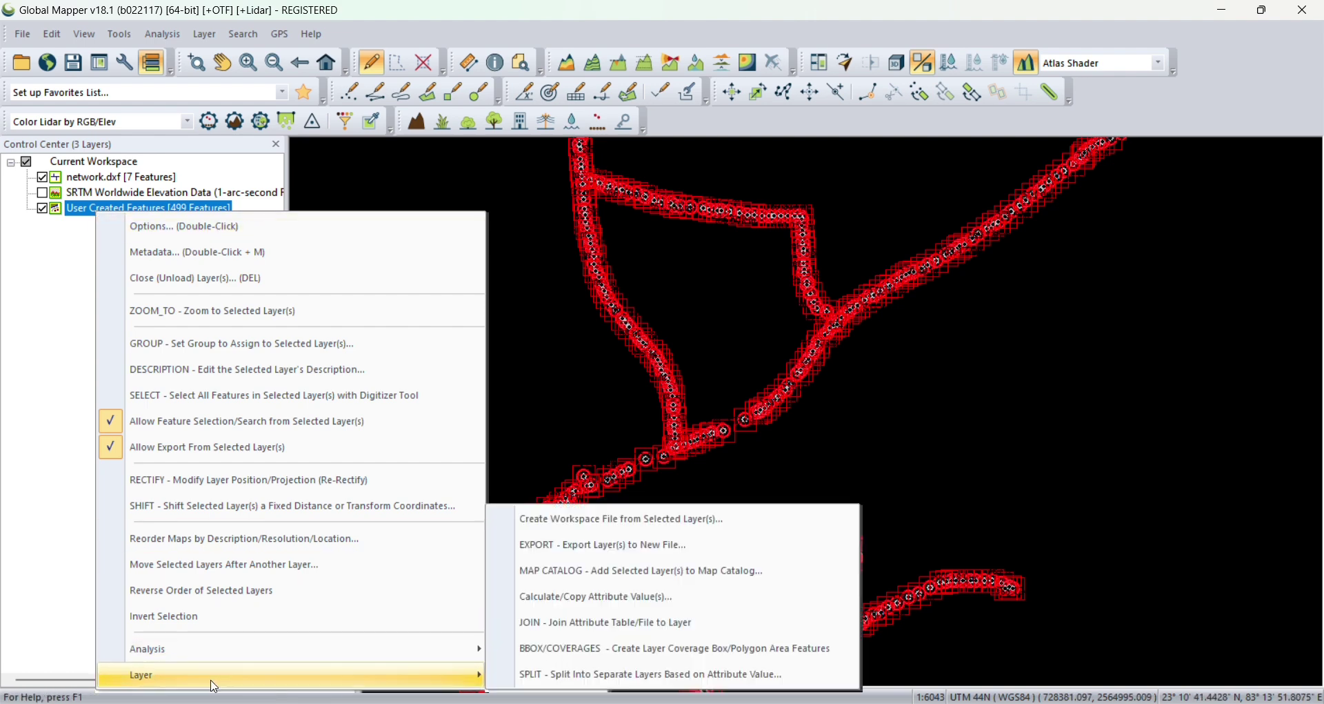
left_click(594, 548)
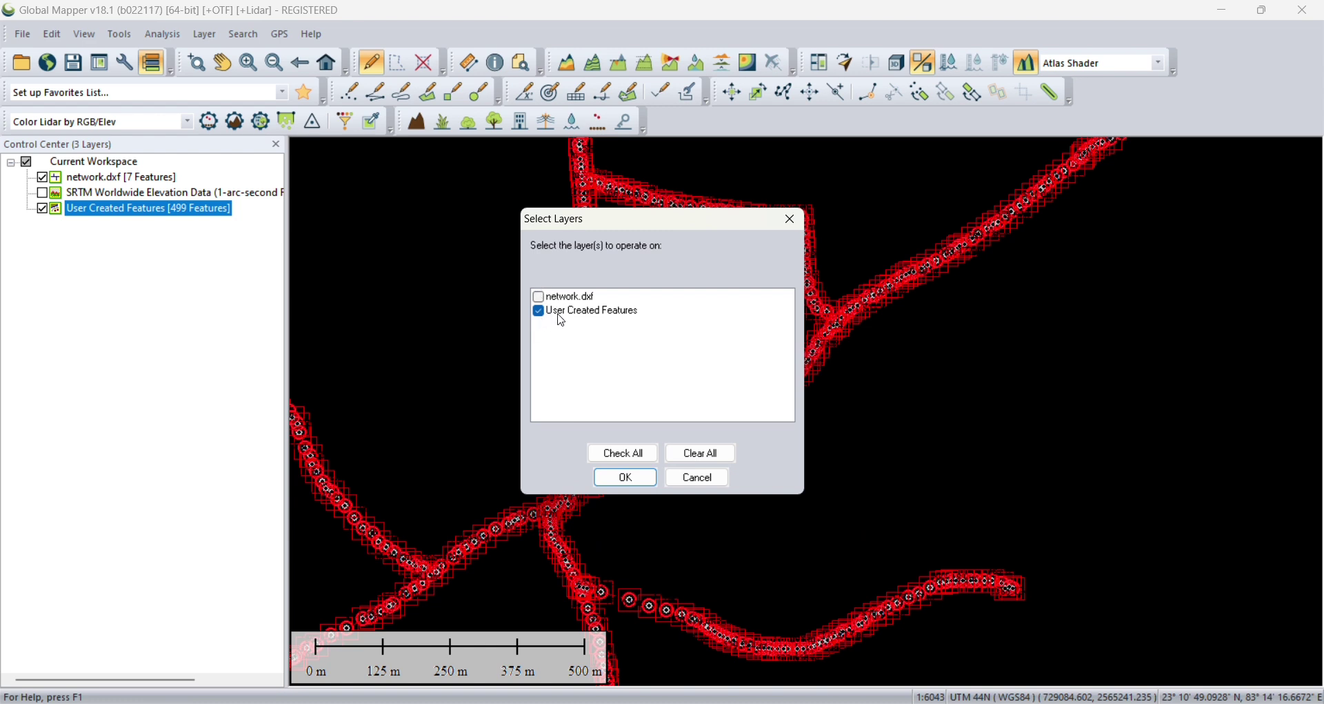
left_click(642, 478)
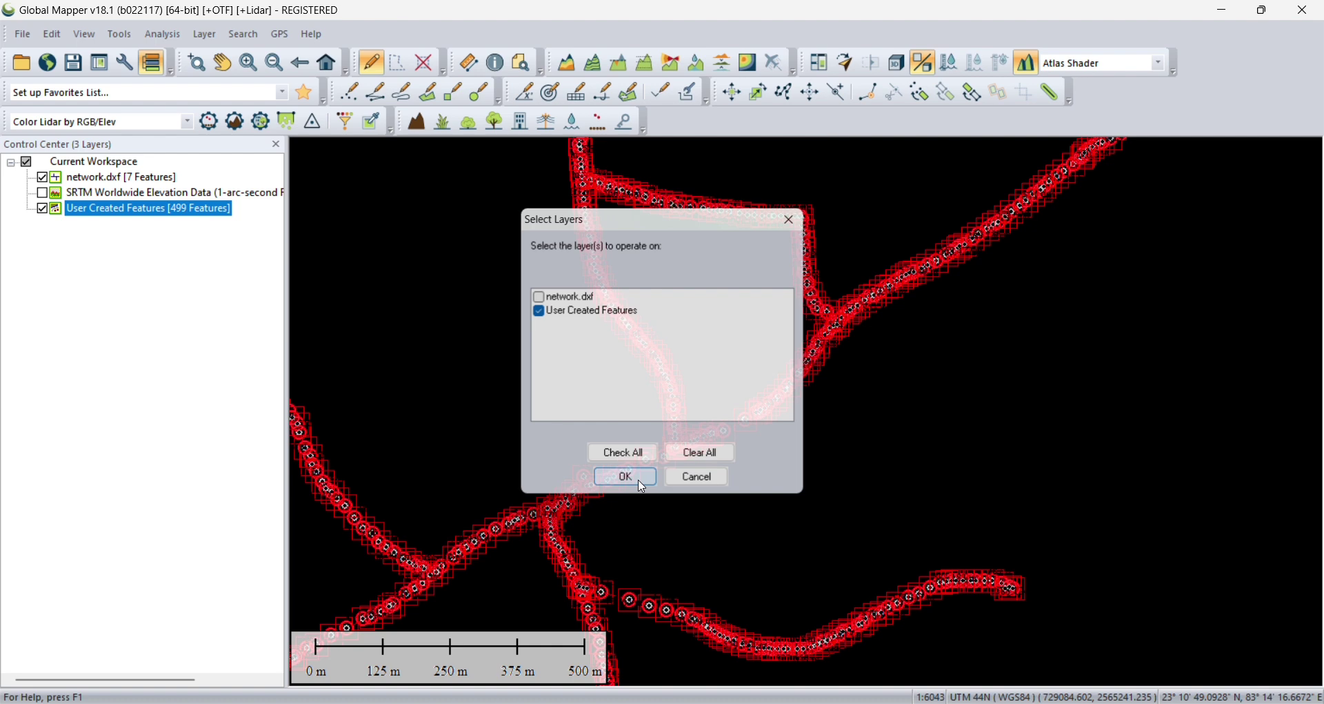
left_click(629, 429)
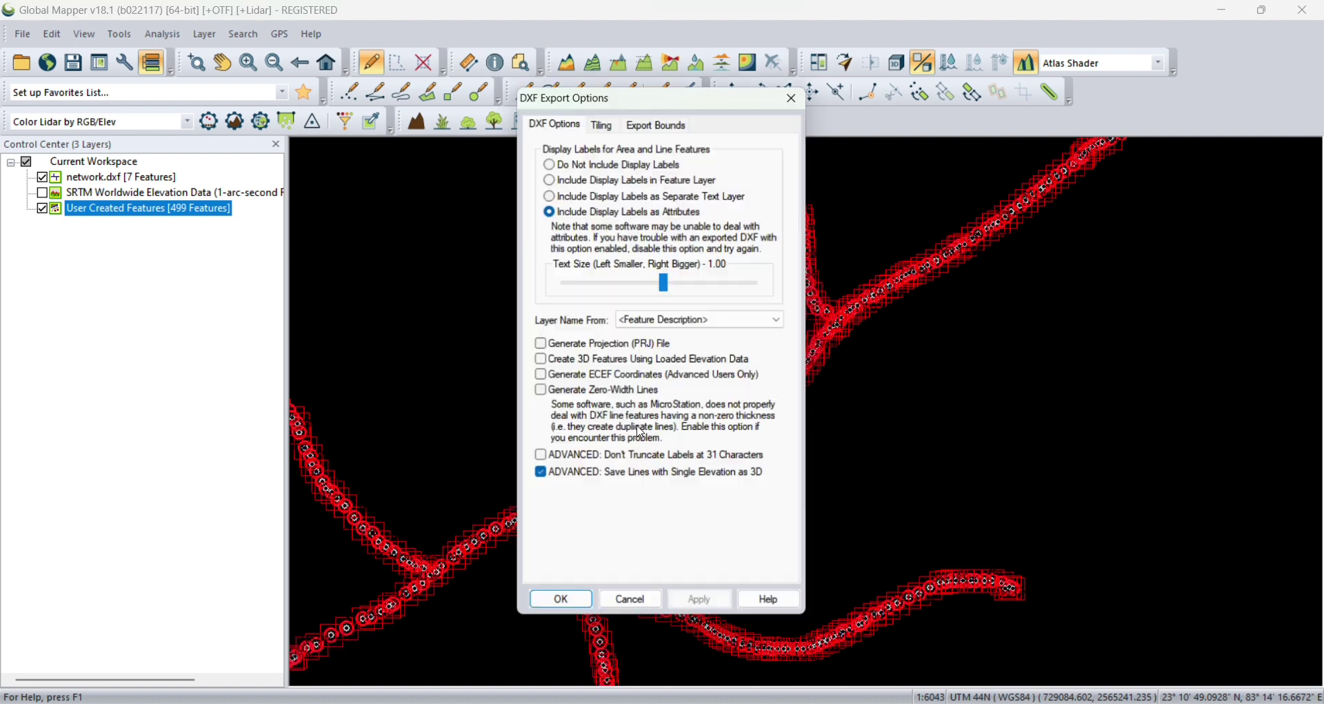
- Export the User Created Features as elevations.dxf in folder A and open it in AutoCAD
left_click(578, 603)
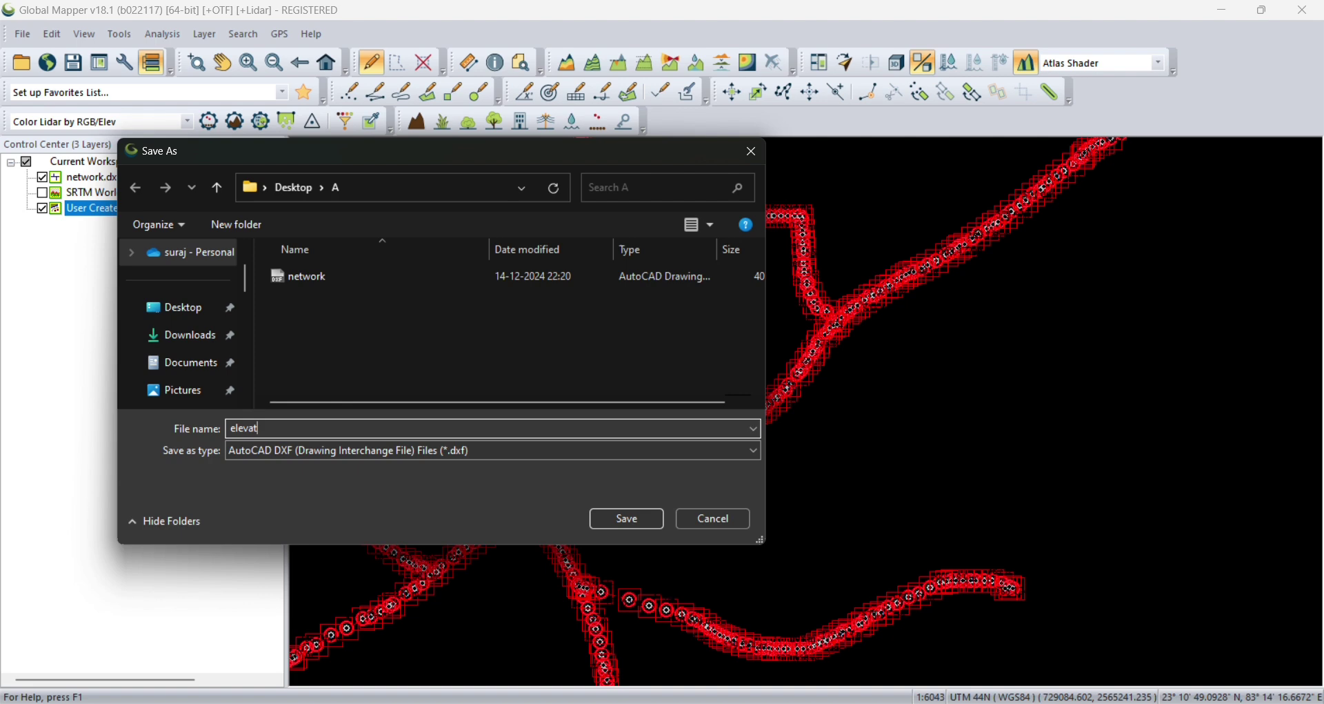
left_click(657, 512)
scroll(696, 482, "down", 1)
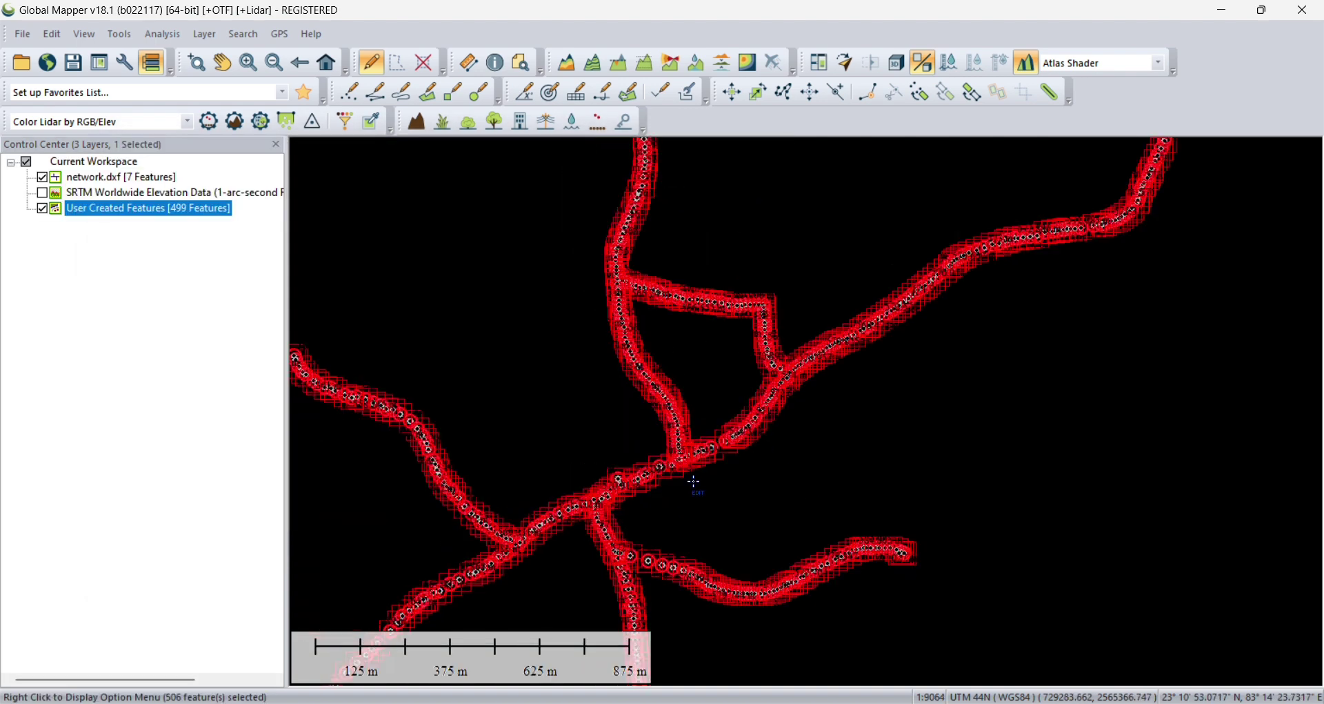
left_click(773, 655)
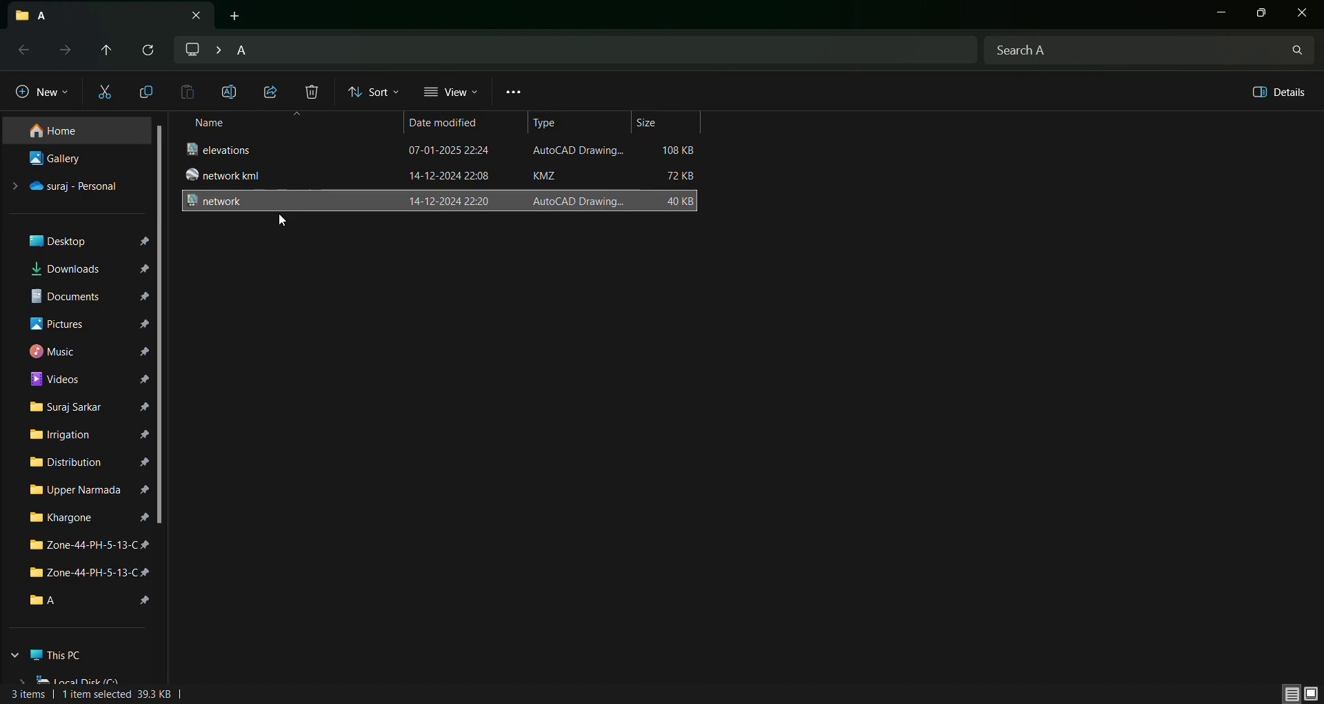
double_click(232, 158)
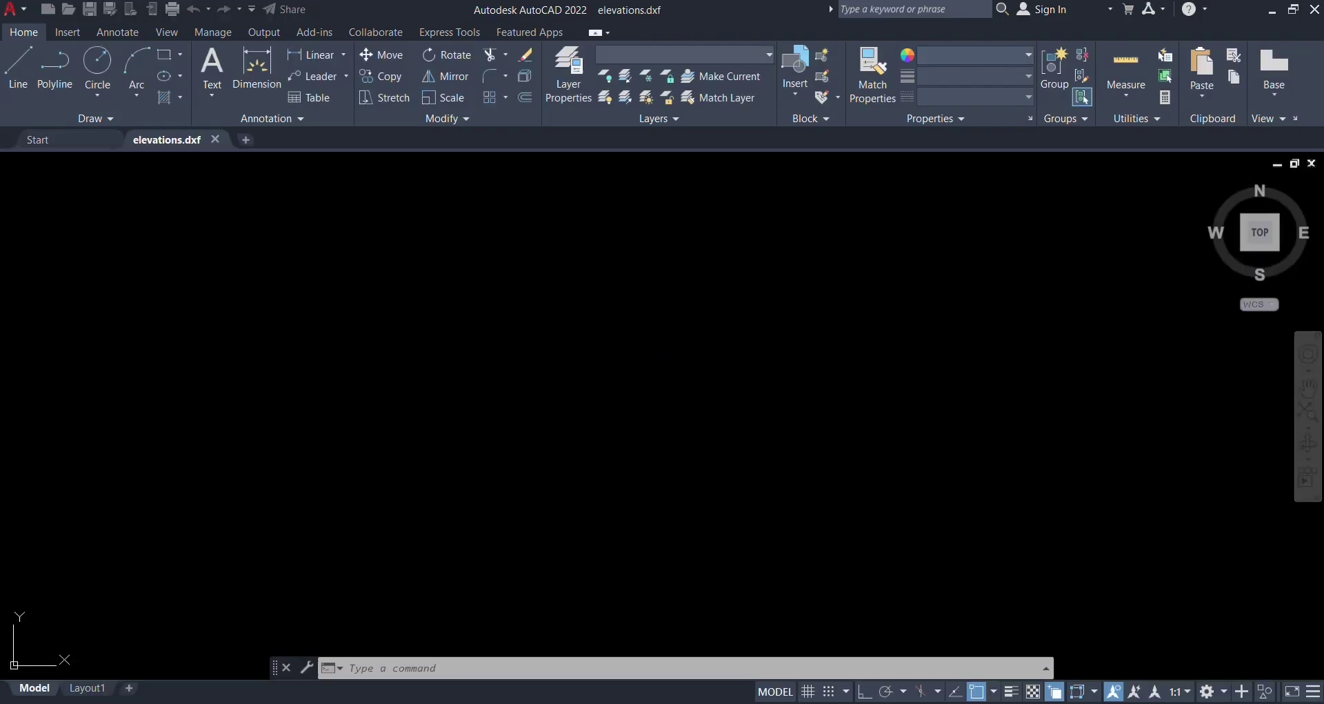
- Zoom to extents, select all 998 objects and set their colour to ByLayer
middle_click(749, 347)
middle_click(748, 348)
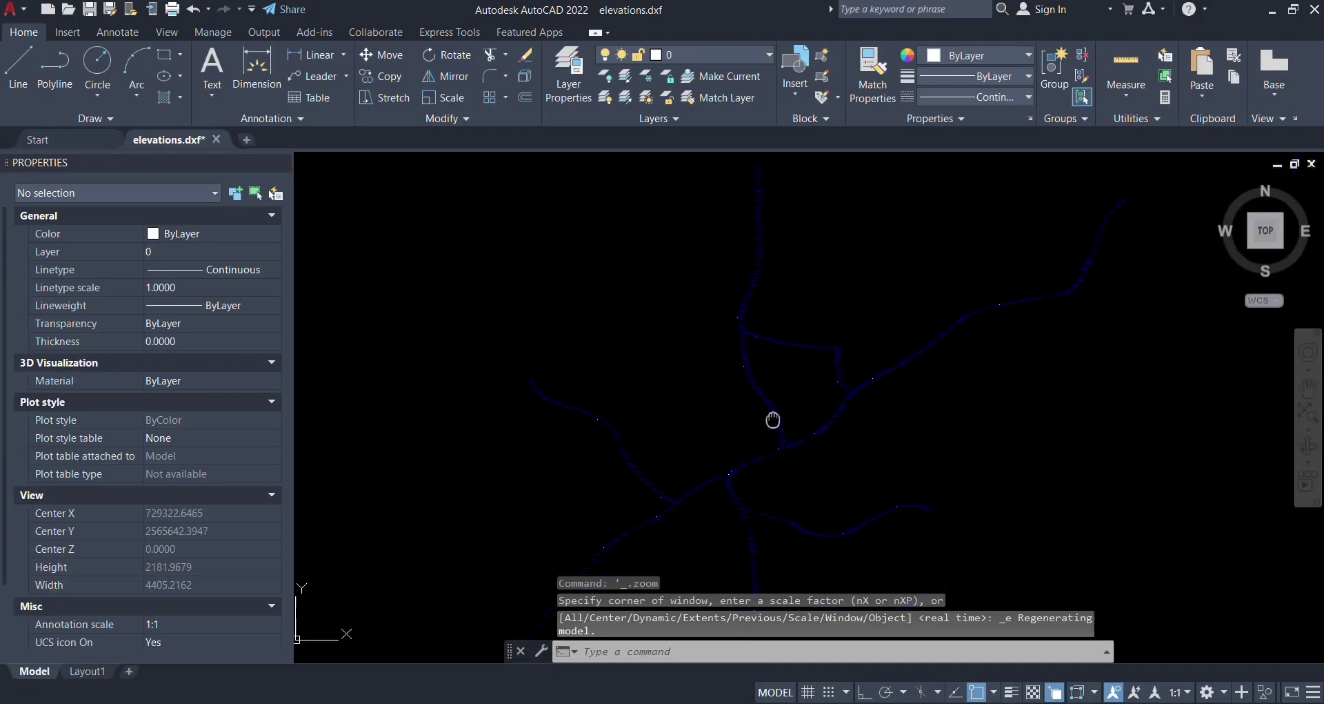
left_click(1025, 458)
left_click(541, 278)
left_click(1014, 56)
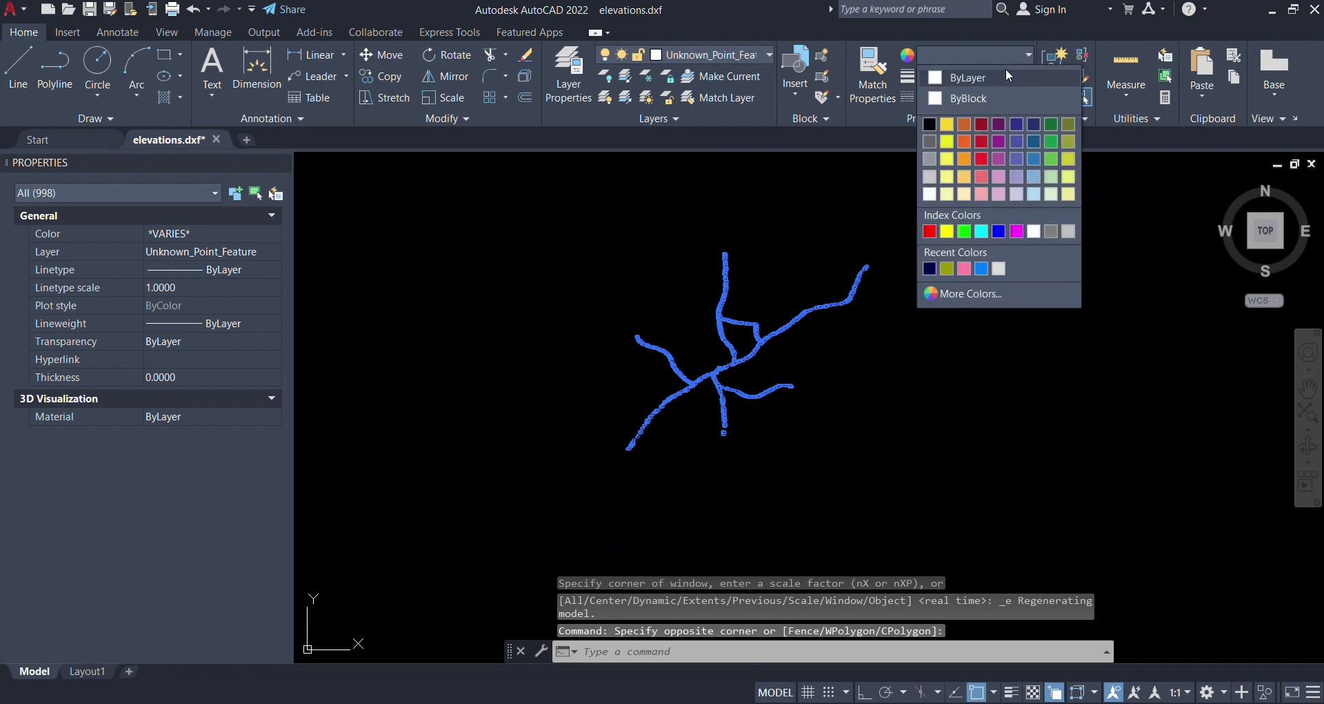
left_click(1012, 78)
scroll(726, 391, "up", 3)
scroll(726, 390, "up", 6)
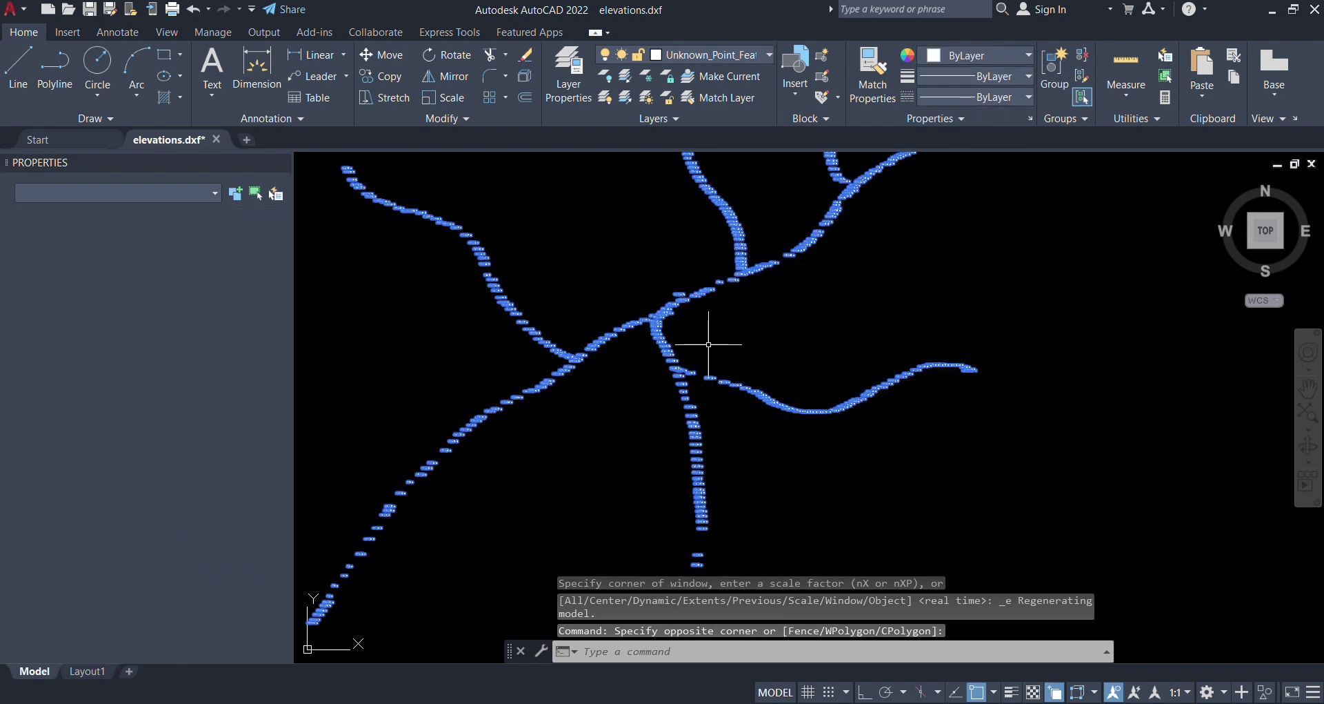
key("Escape")
- Zoom in on the labels and select the point labelled 576.494 to check its height
scroll(661, 388, "down", 3)
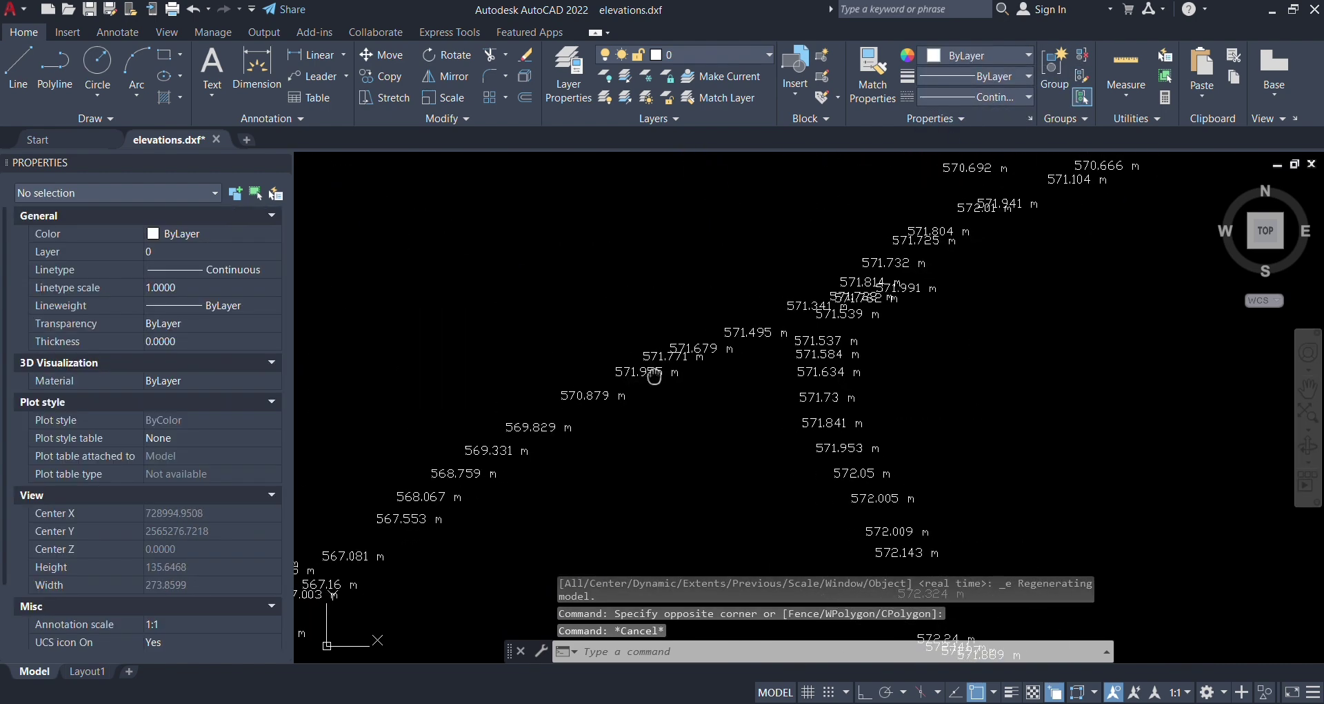
scroll(607, 476, "up", 4)
scroll(686, 406, "down", 1)
scroll(729, 381, "down", 3)
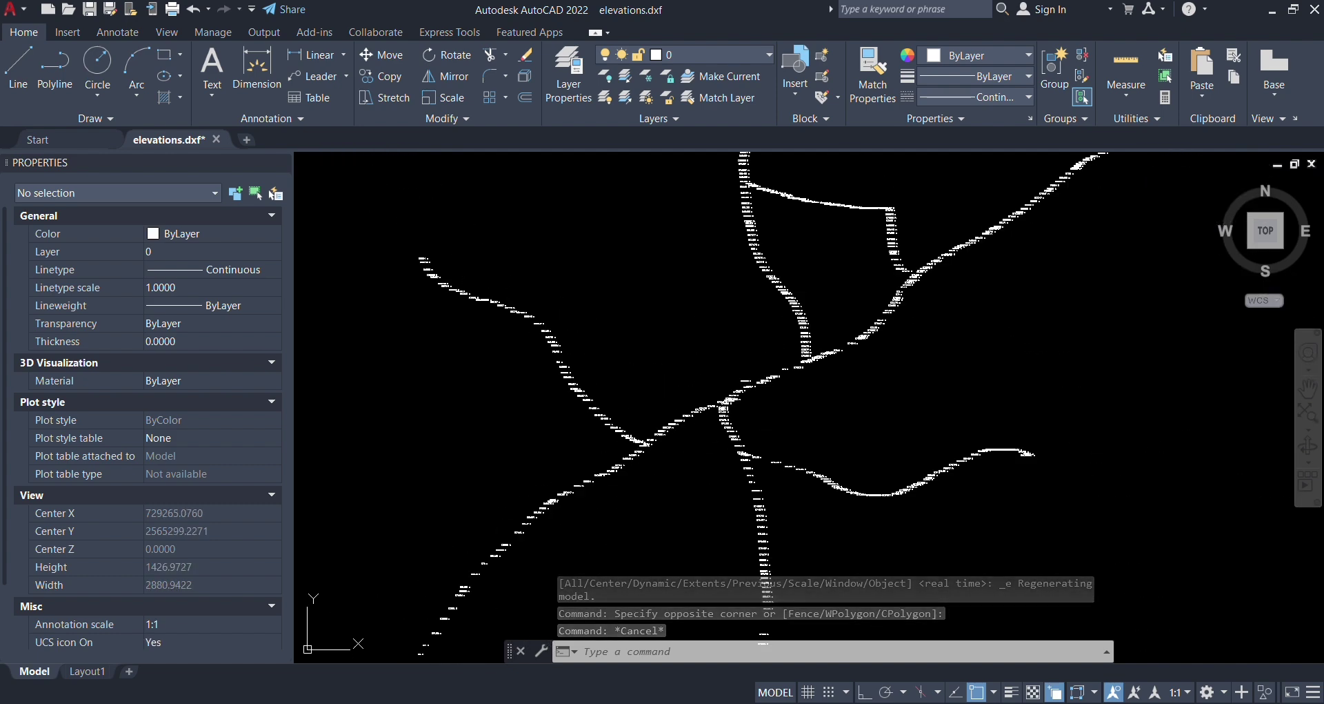
scroll(783, 414, "up", 6)
scroll(826, 414, "down", 2)
scroll(614, 442, "up", 4)
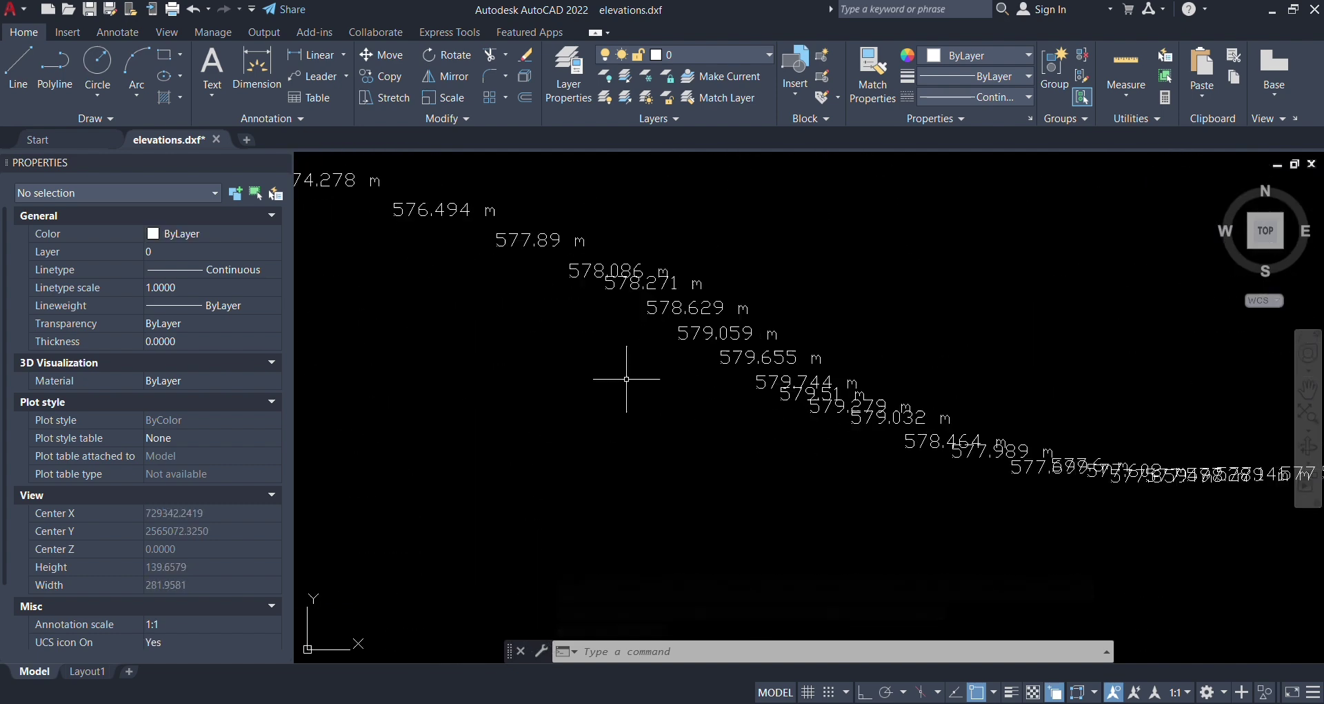
scroll(621, 458, "down", 2)
scroll(614, 370, "up", 2)
scroll(635, 365, "up", 2)
left_click(678, 300)
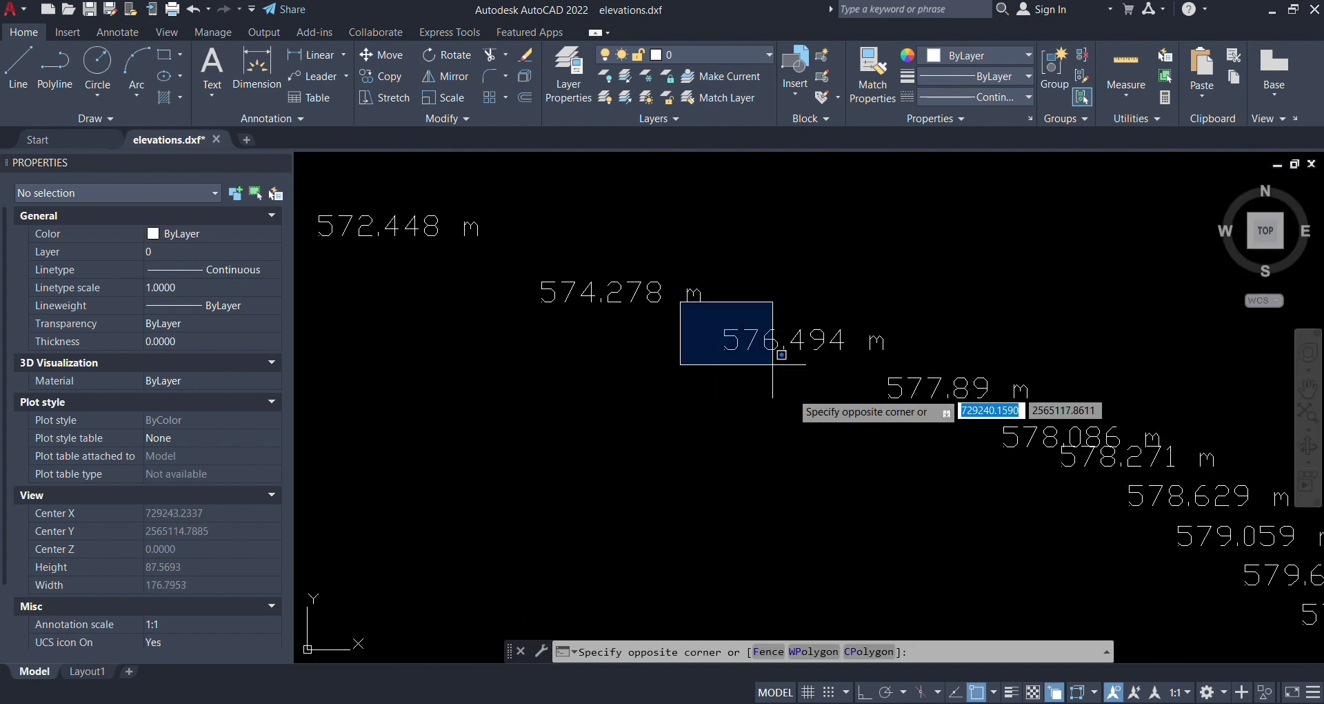
left_click(787, 402)
scroll(792, 403, "down", 5)
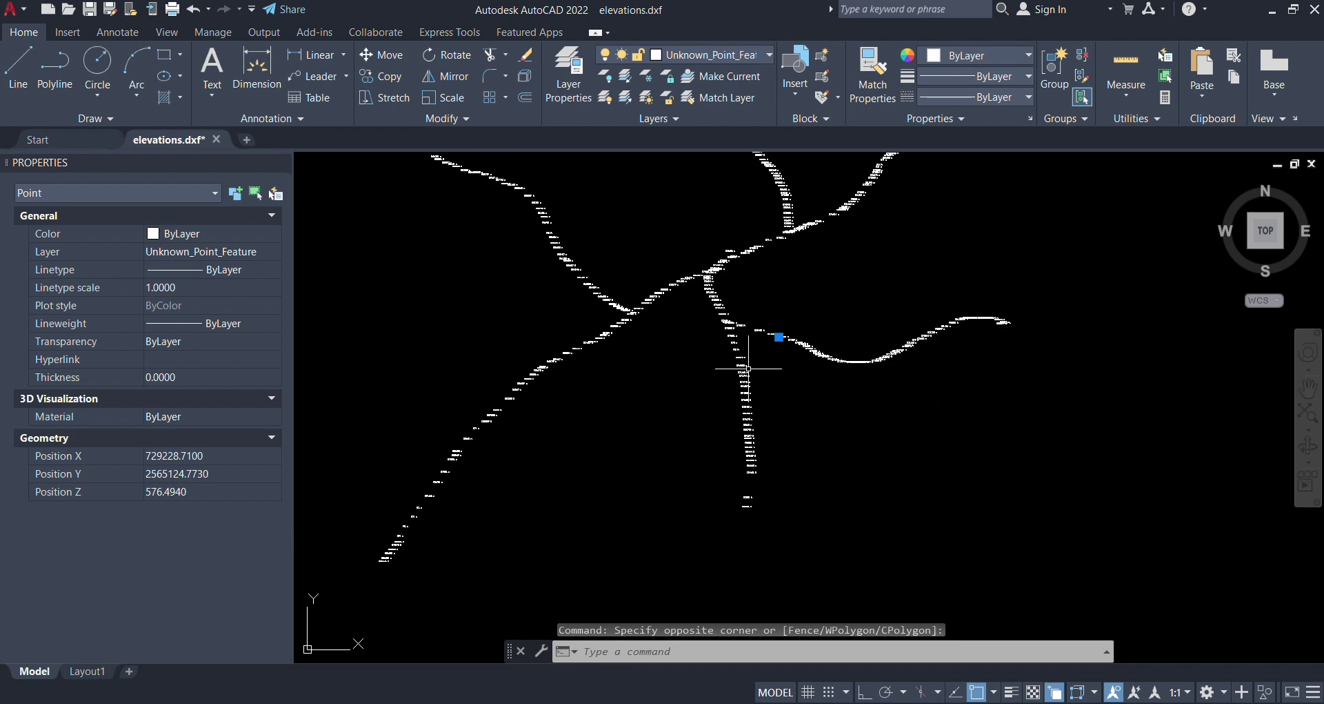
key("Escape")
scroll(745, 441, "up", 6)
- Check the points near the 574 m labels, then close elevations.dxf without saving
left_click(631, 297)
left_click(745, 524)
scroll(804, 399, "down", 6)
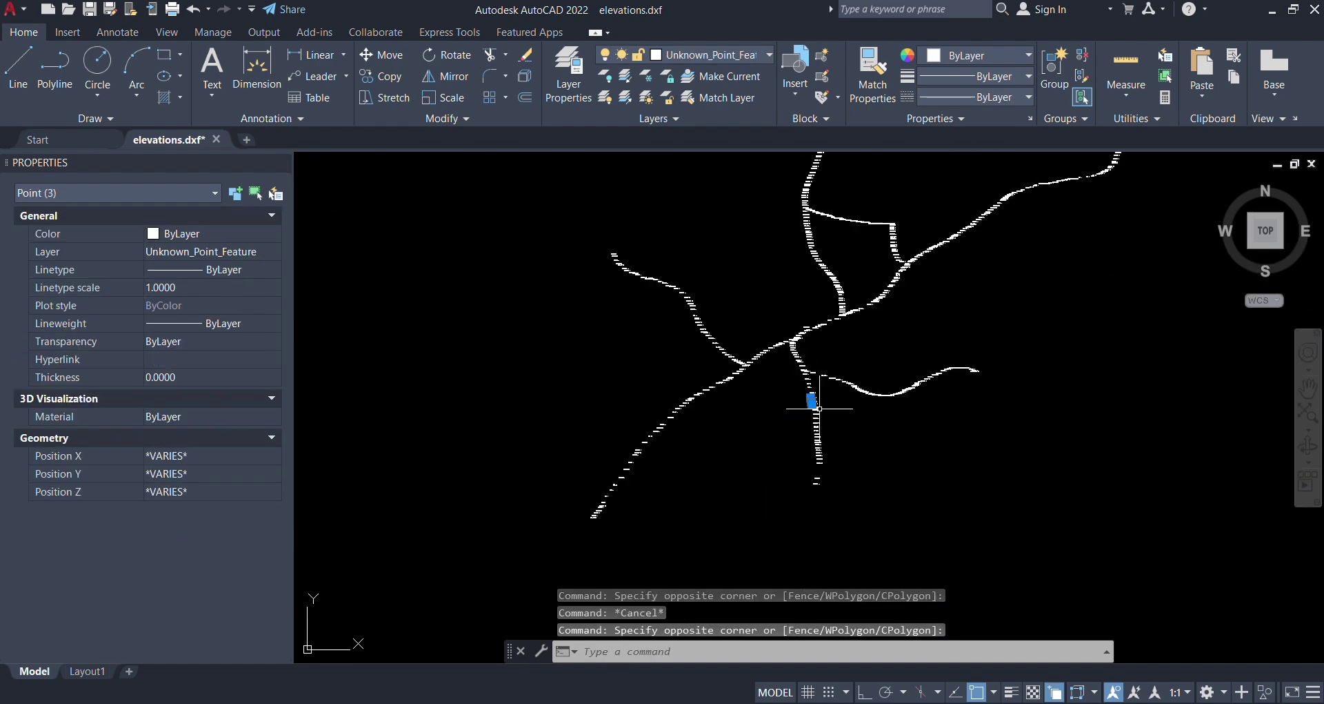
key("Escape")
scroll(692, 615, "up", 3)
scroll(663, 367, "down", 8)
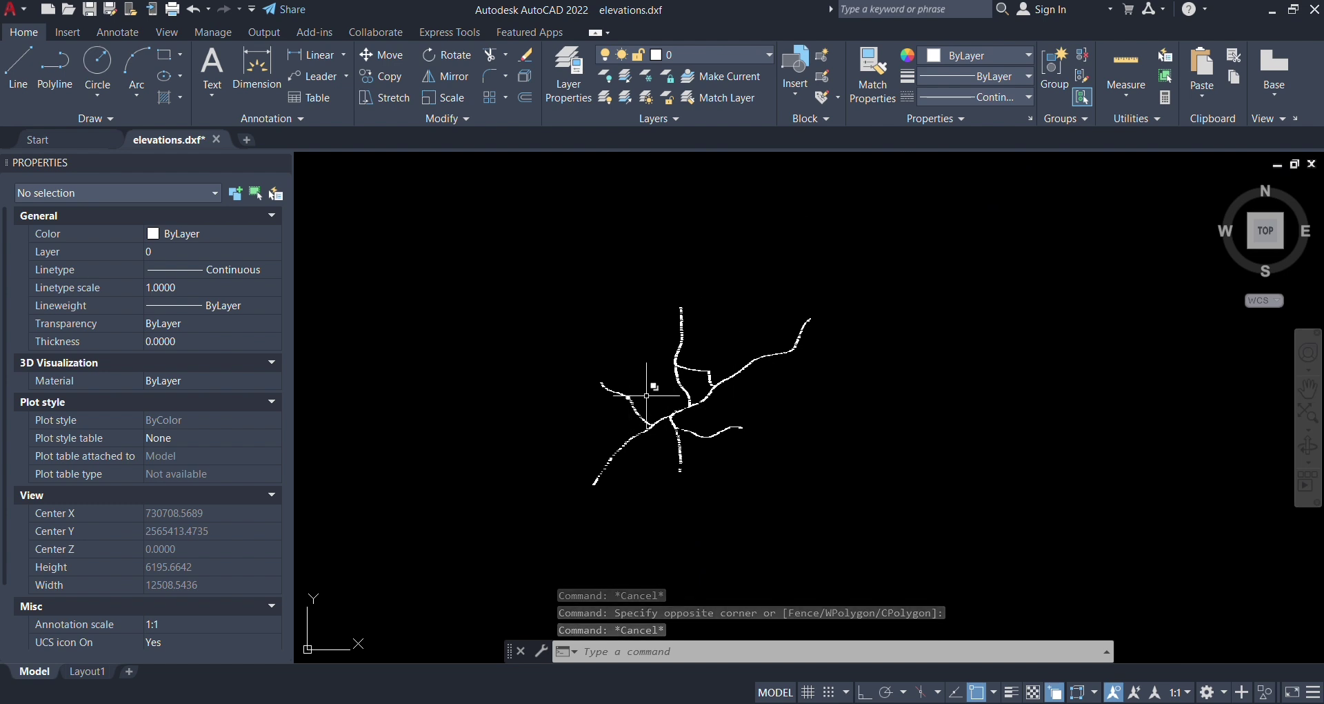
left_click(216, 140)
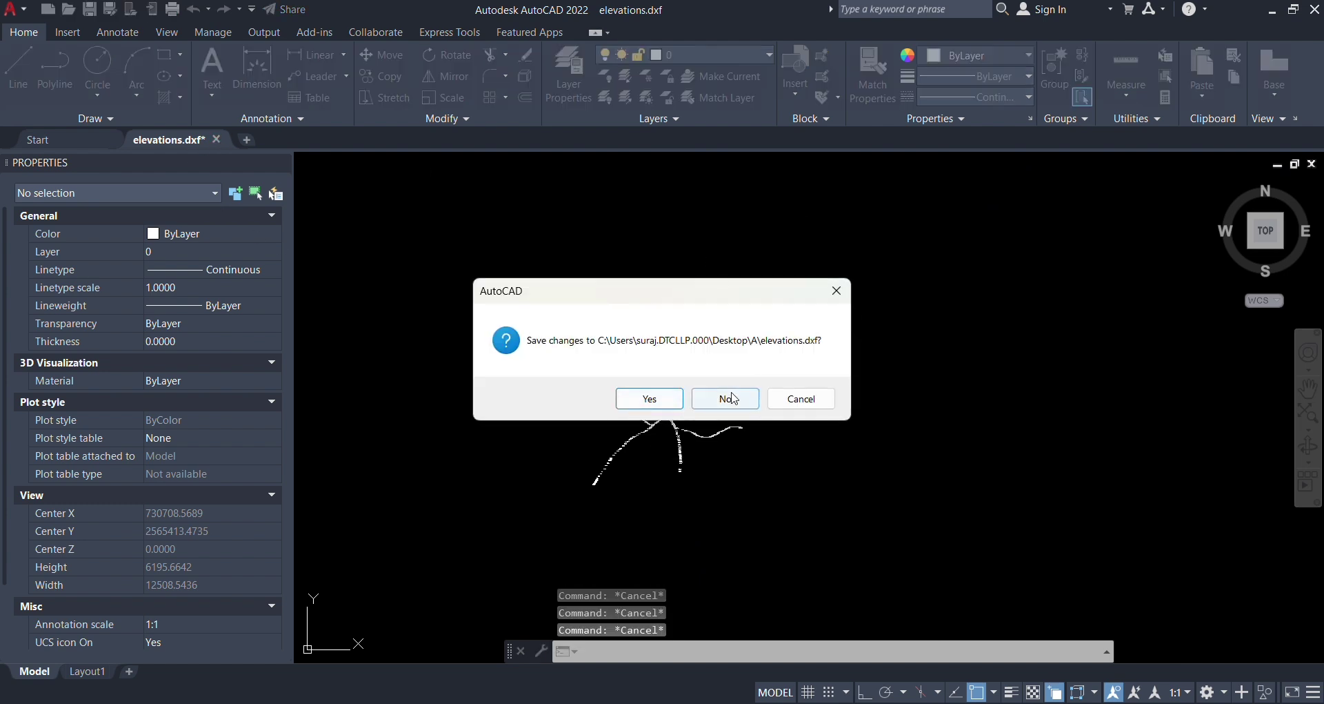
left_click(725, 399)
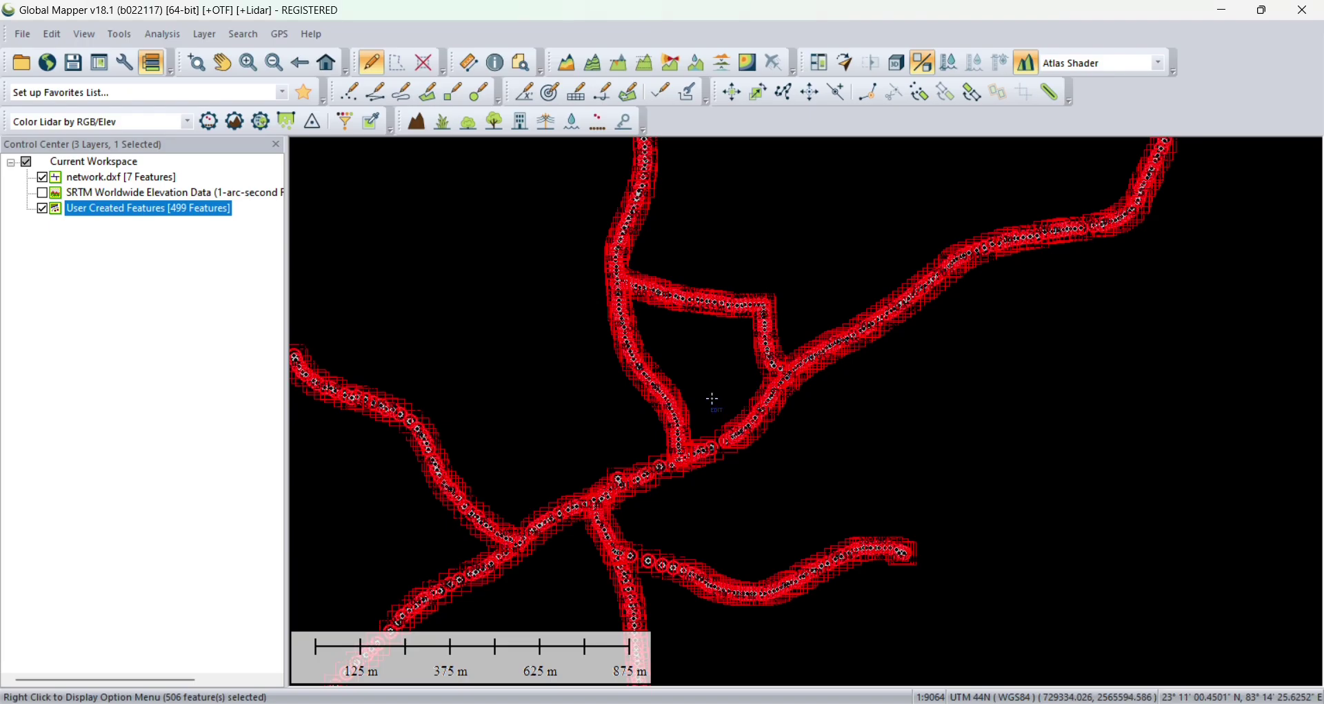
scroll(713, 400, "down", 3)
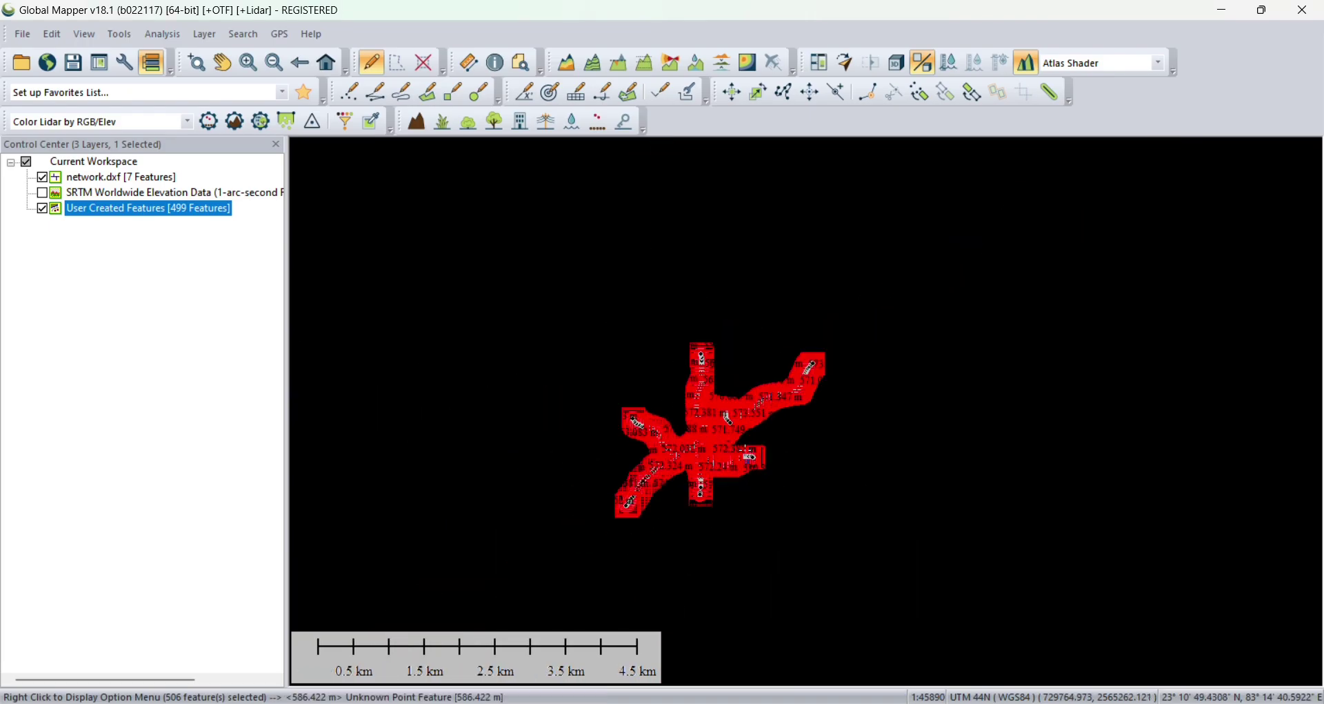
scroll(720, 452, "up", 2)
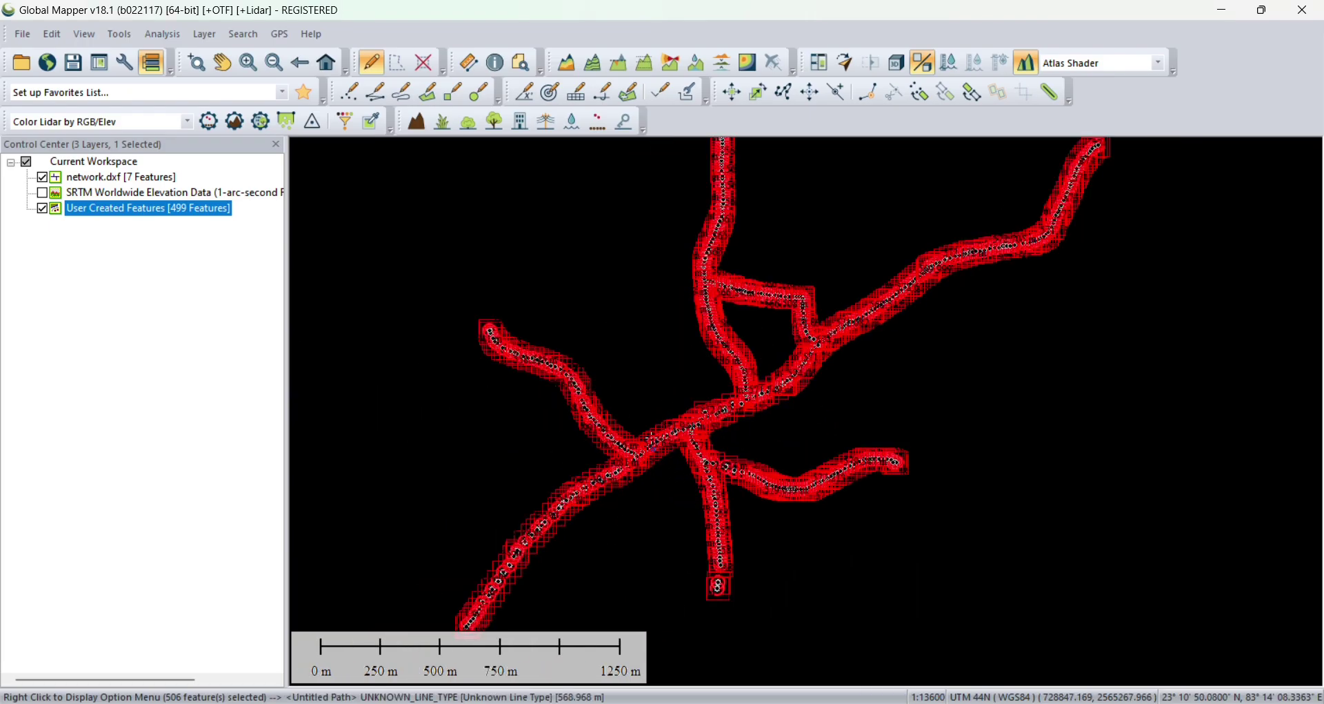
scroll(659, 457, "down", 1)
scroll(658, 457, "down", 1)
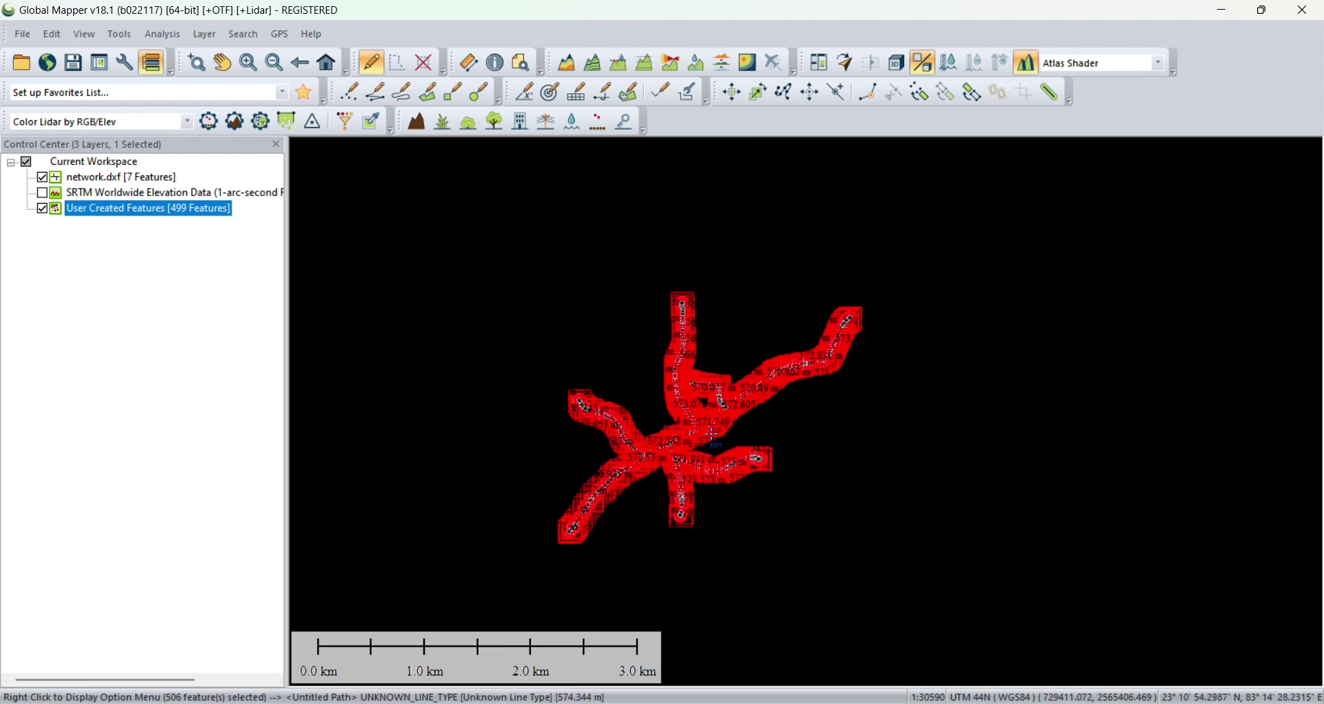
scroll(613, 492, "up", 2)
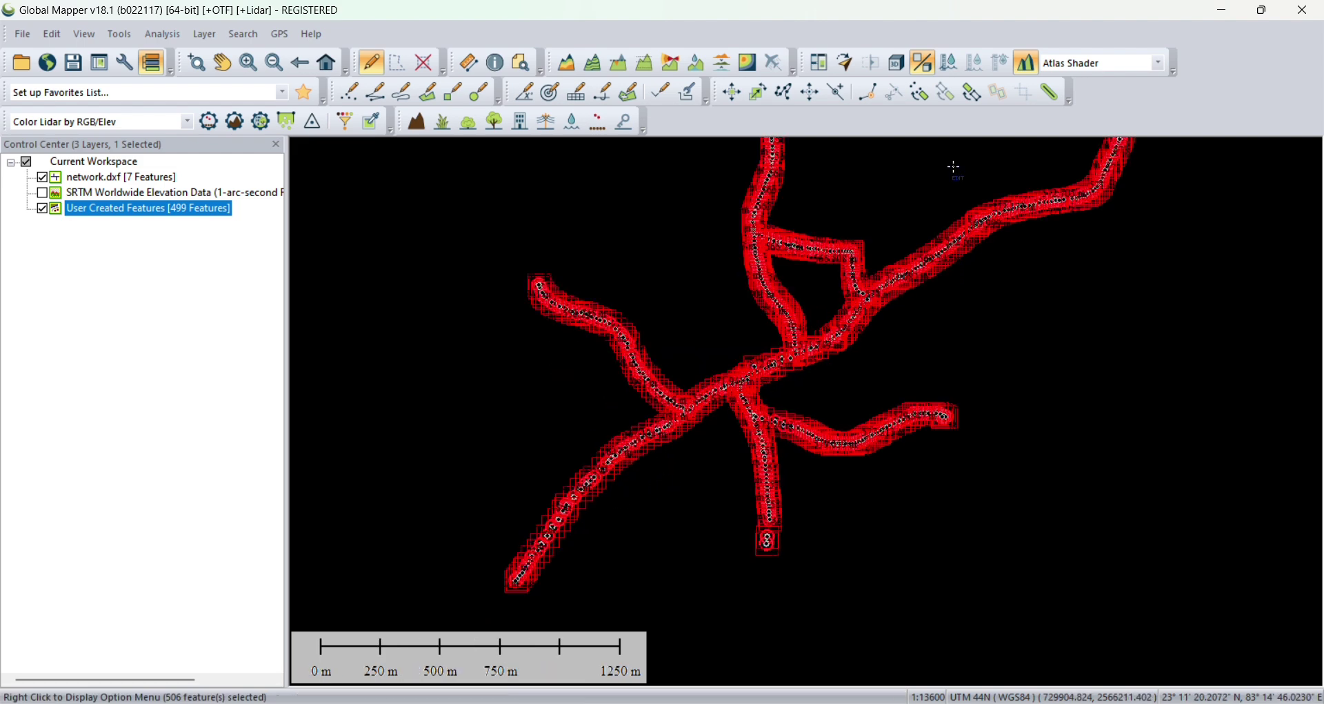
scroll(720, 414, "down", 1)
scroll(704, 437, "up", 8)
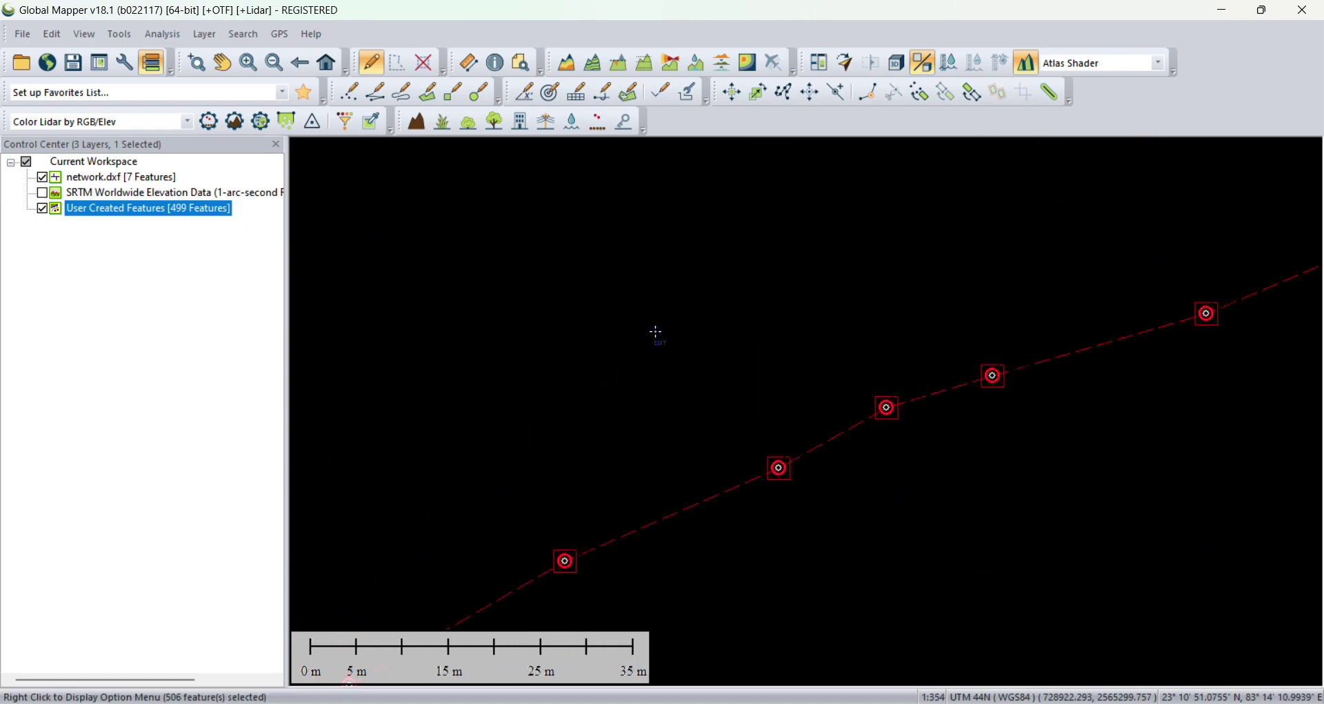
scroll(640, 420, "down", 7)
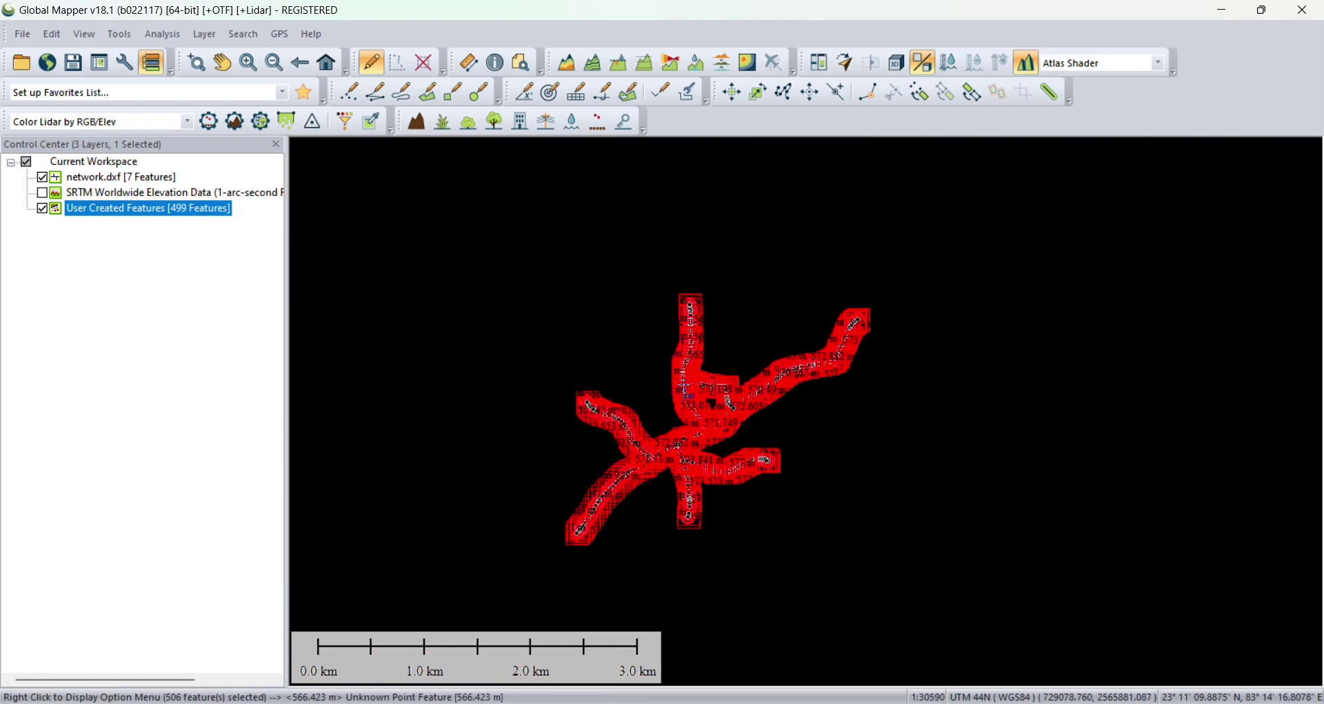